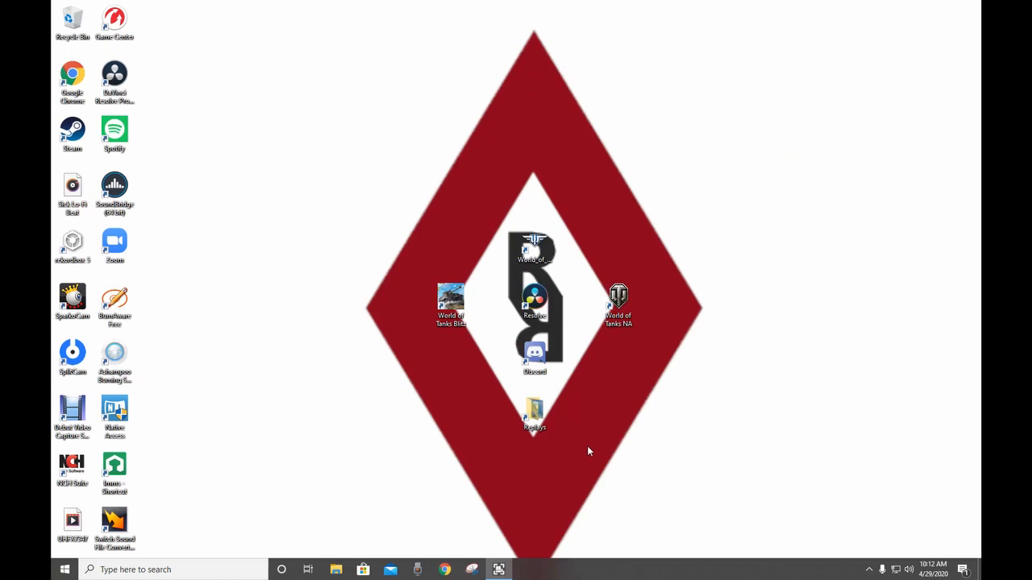
Step: Examine the details of the grendal Ho-Ri Mastery and JPanzer E100 Yamoto Harbor videos in the Replays folder, and close the folder
double_click(545, 417)
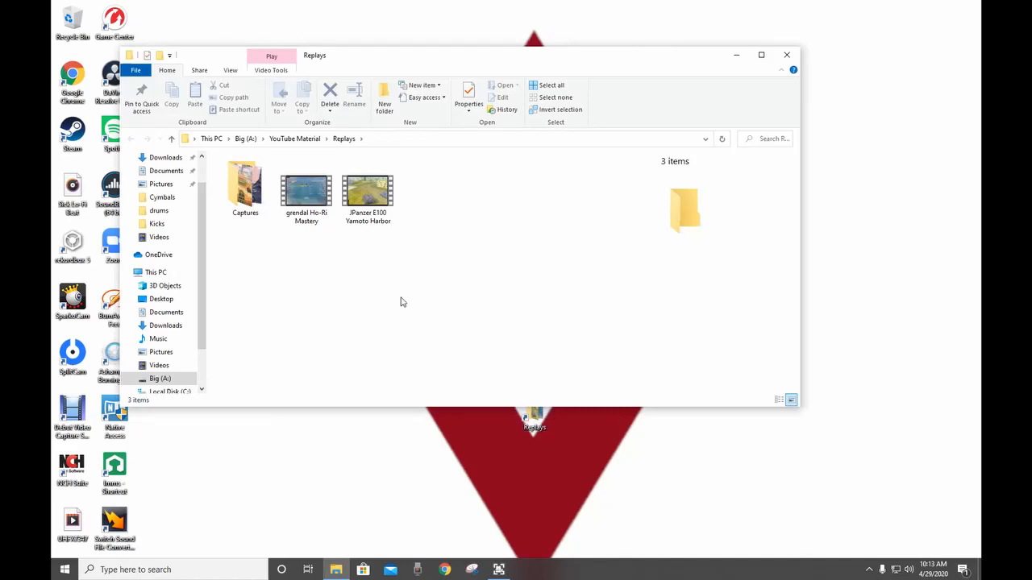
left_click(313, 225)
left_click(387, 216)
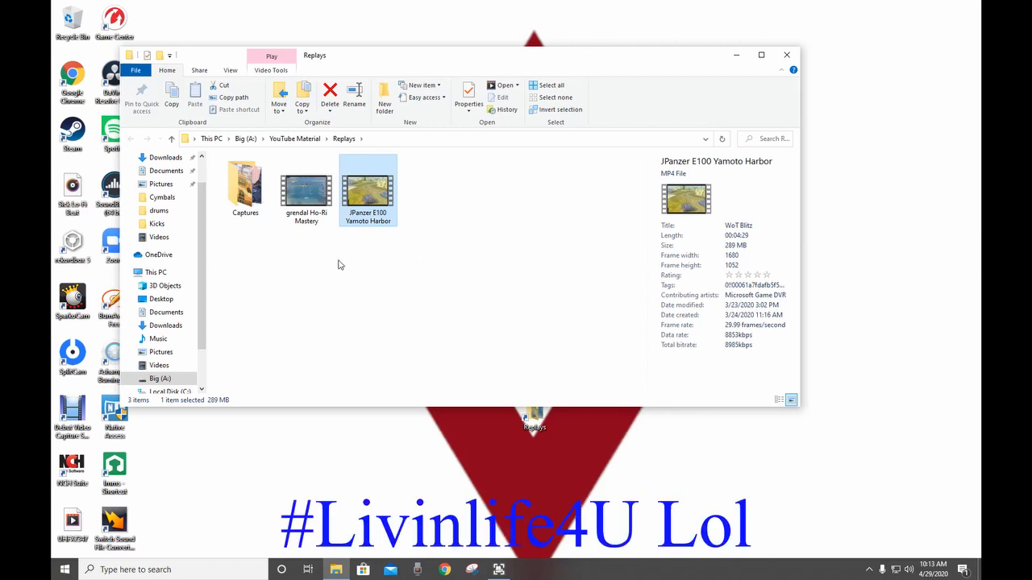
left_click(307, 195)
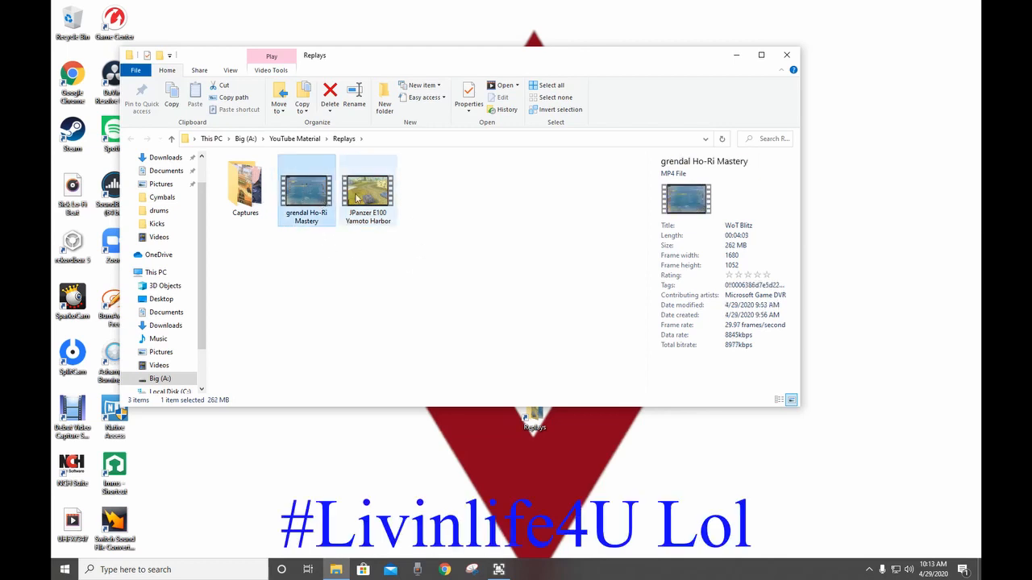
left_click(343, 206)
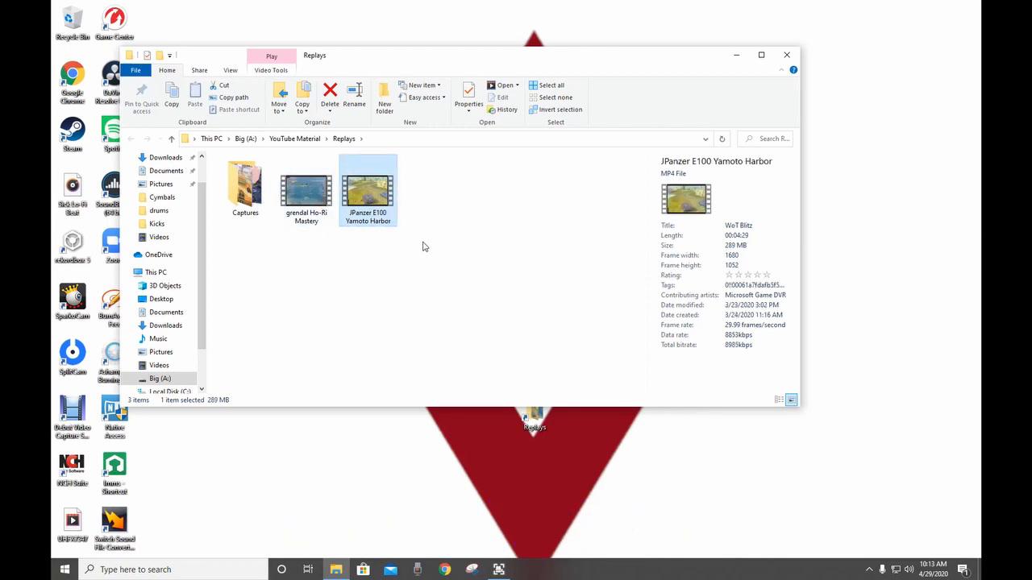
left_click(787, 55)
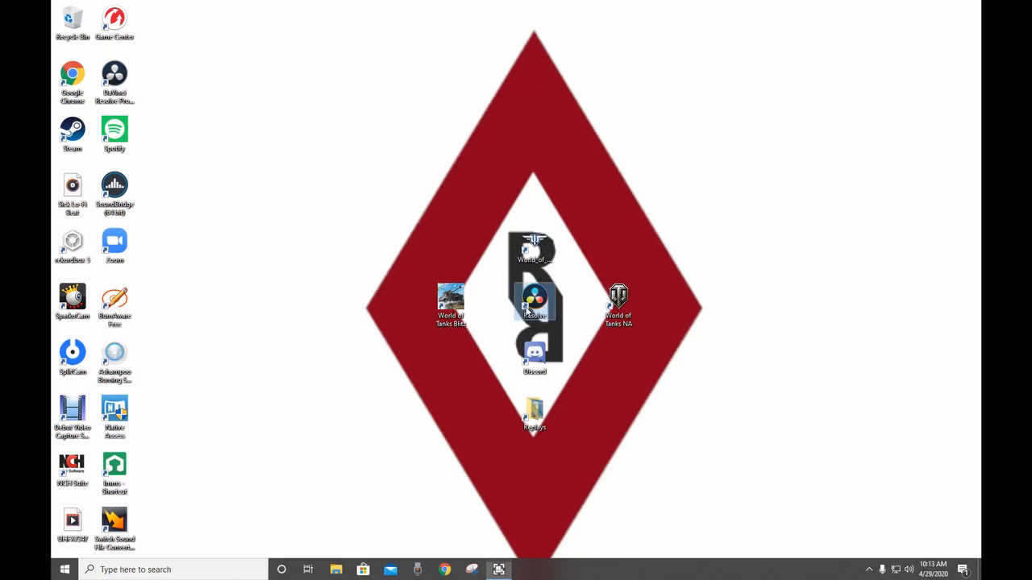
Step: Launch DaVinci Resolve, open the Untitled Project, and show the media pool on the Edit page
double_click(532, 328)
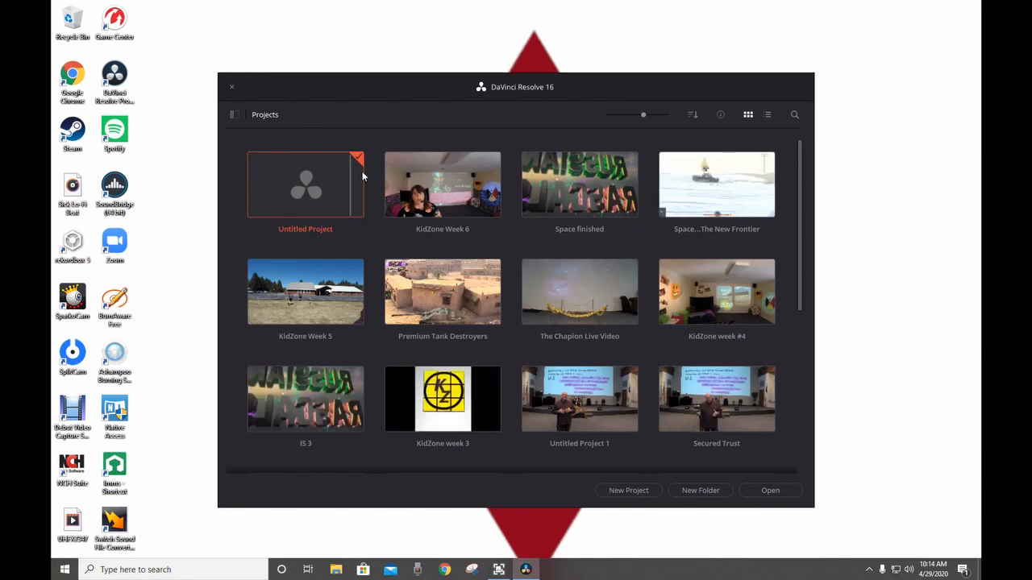
double_click(325, 192)
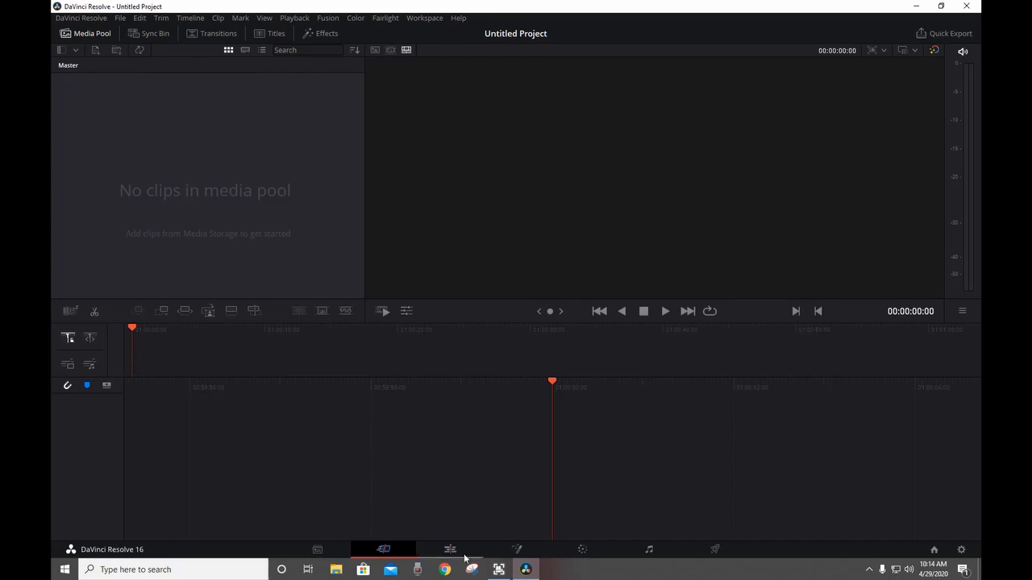
left_click(472, 548)
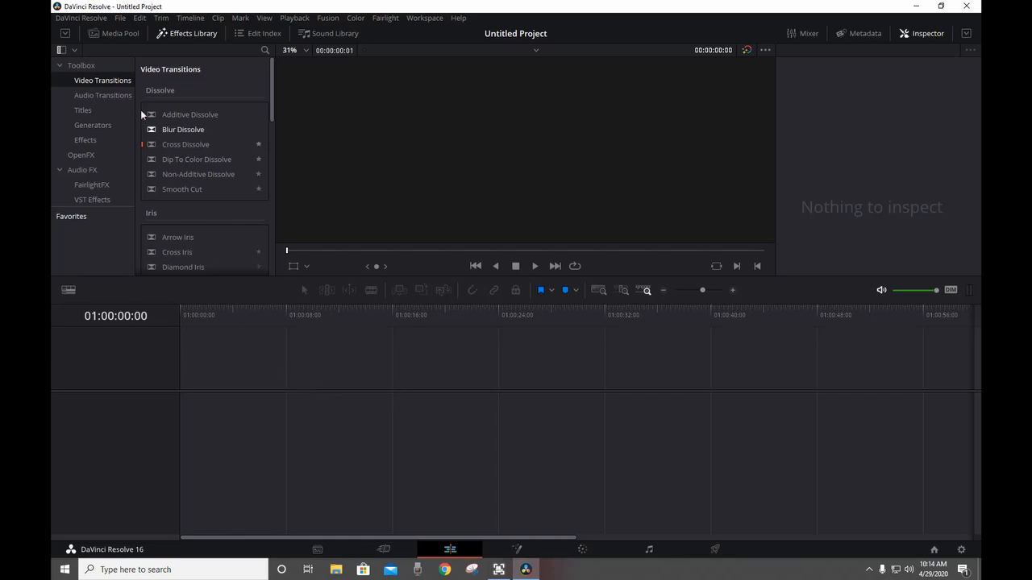
left_click(117, 34)
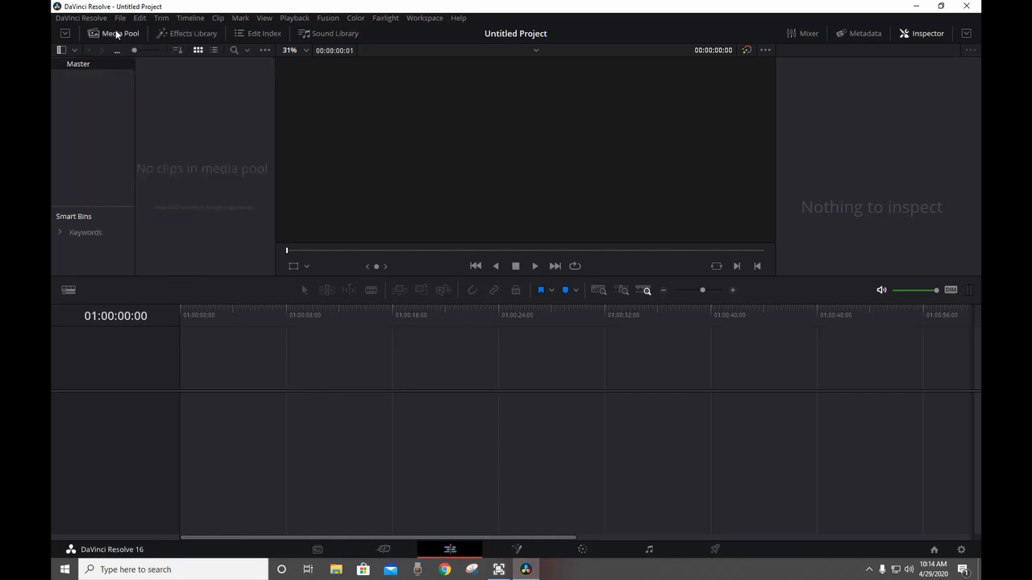
Step: Import grendal Ho-Ri Mastery and JPanzer E100 Yamoto Harbor from Big (A:) > YouTube Material > Replays, keeping the project's frame rate
right_click(197, 157)
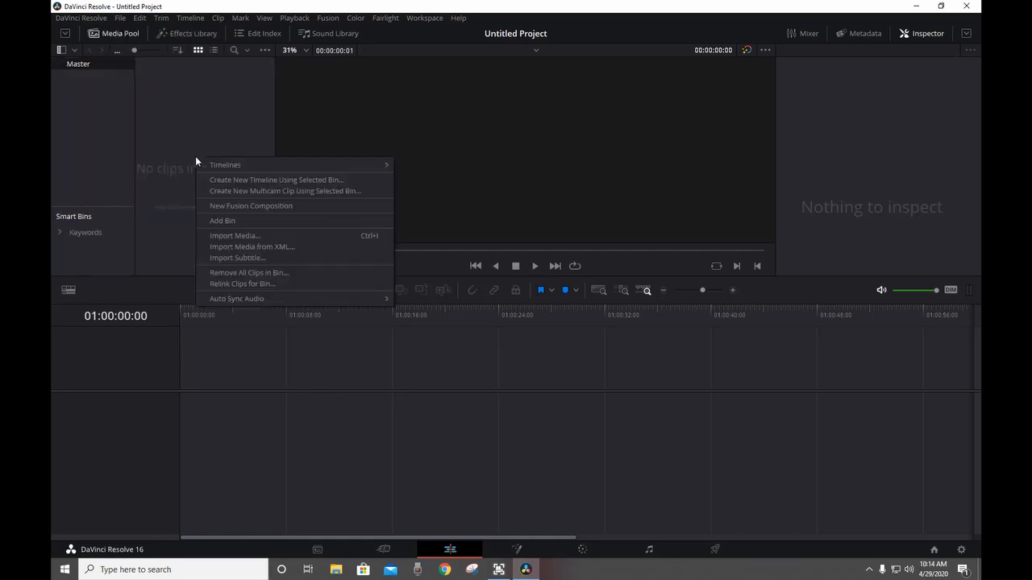
left_click(272, 237)
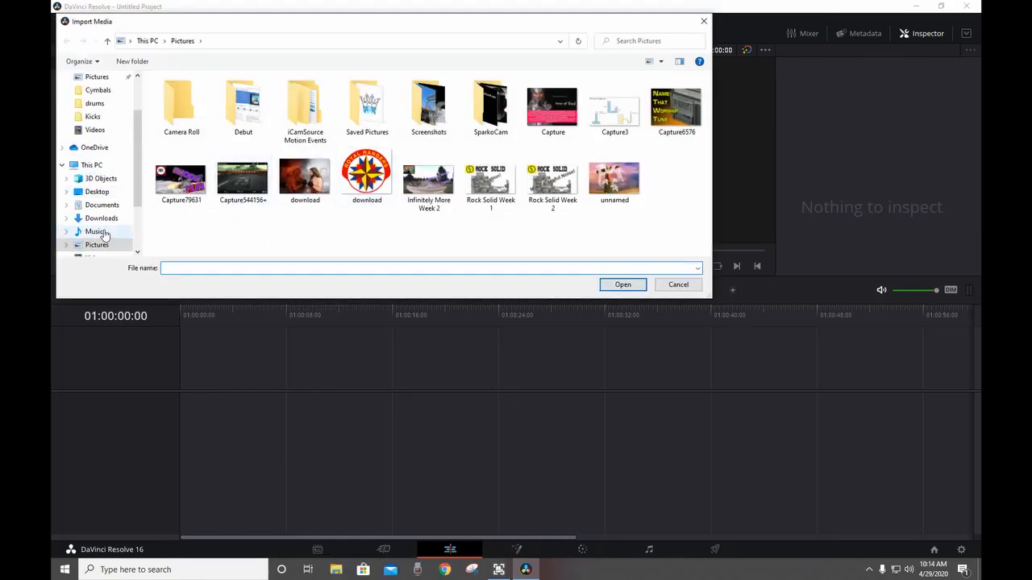
scroll(98, 209, "down", 1)
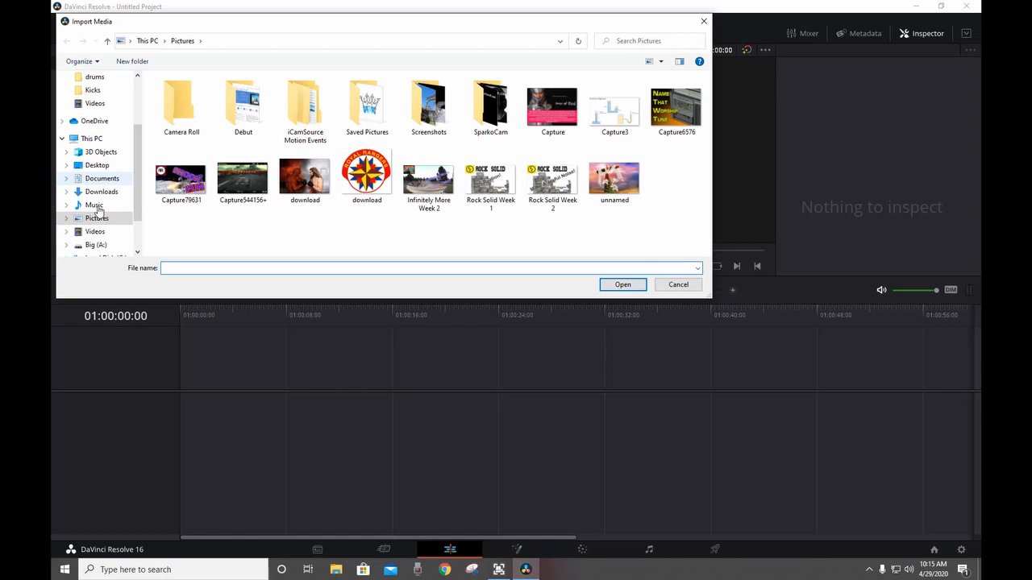
scroll(98, 209, "down", 1)
left_click(98, 233)
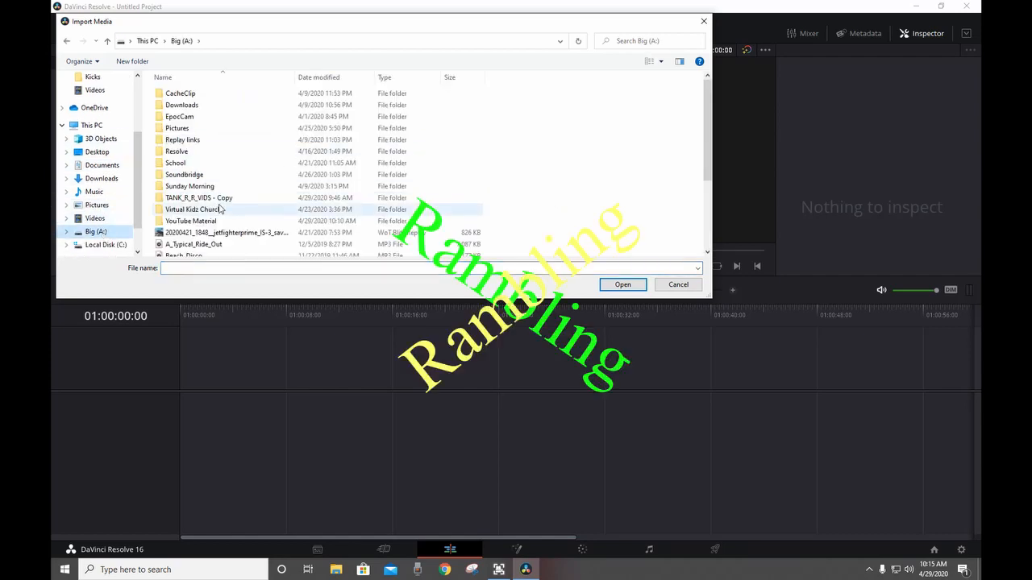
double_click(201, 220)
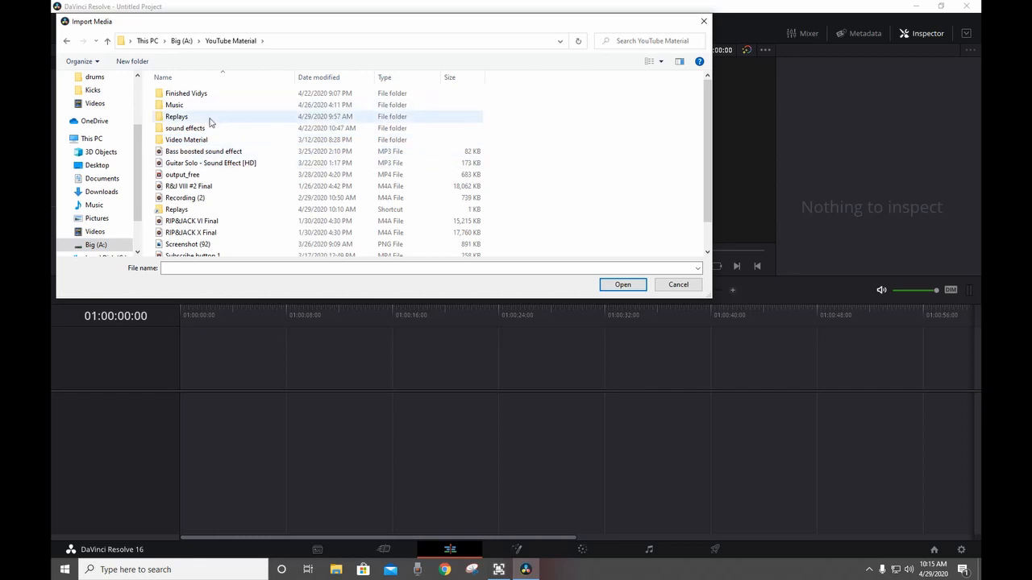
double_click(210, 121)
left_click(242, 123)
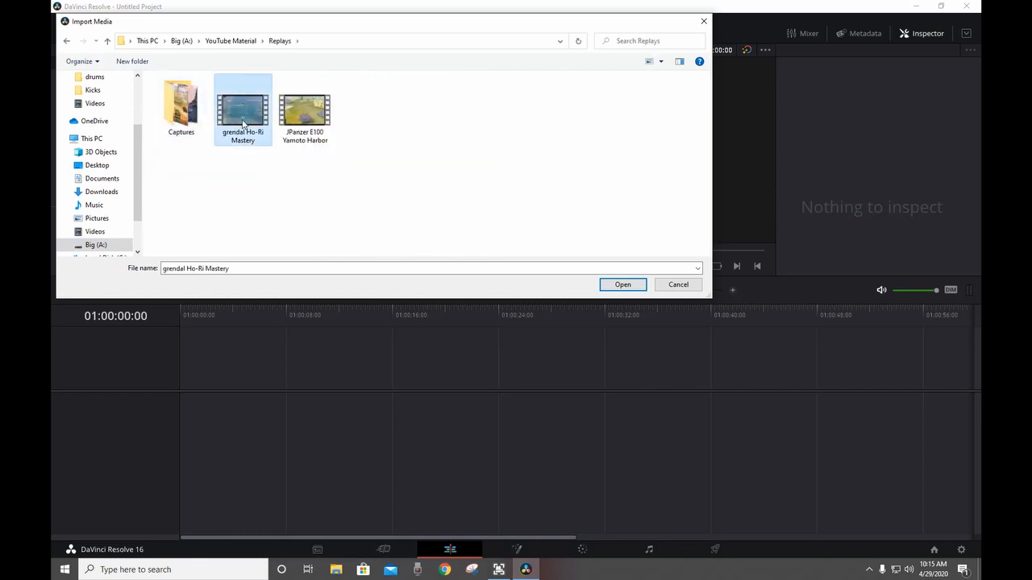
left_click(288, 118, "ctrl")
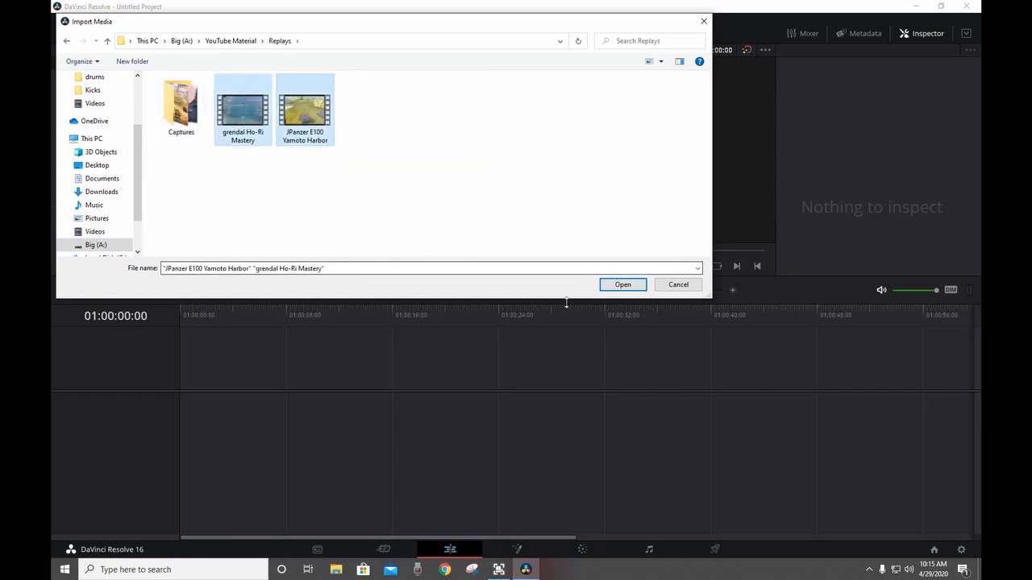
left_click(614, 287)
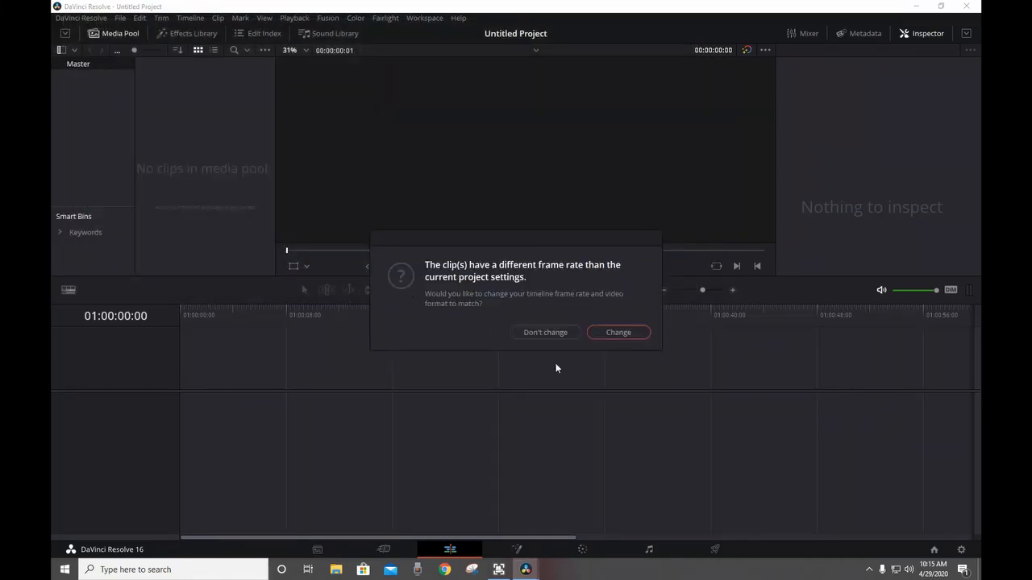
left_click(553, 334)
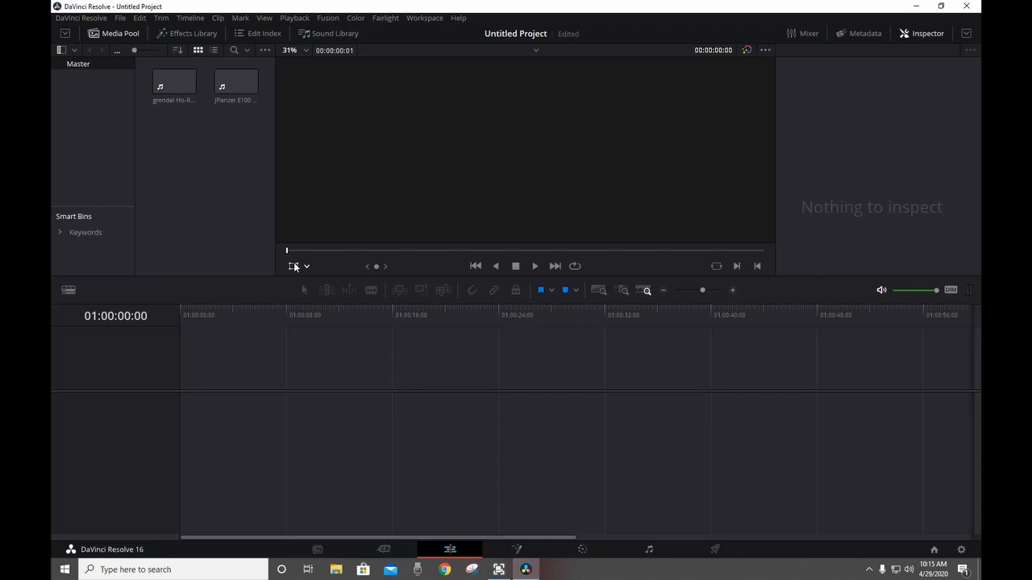
Step: Import the 315262 glitch clip and video (1).mp4, and place video (1).mp4 at the start of the timeline
right_click(178, 144)
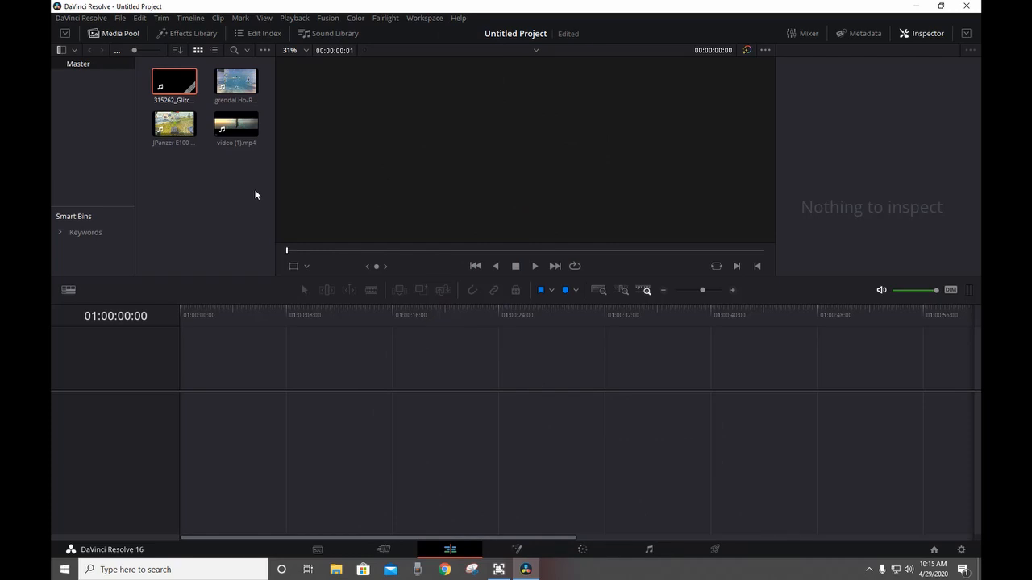
left_click_drag(234, 150, 190, 407)
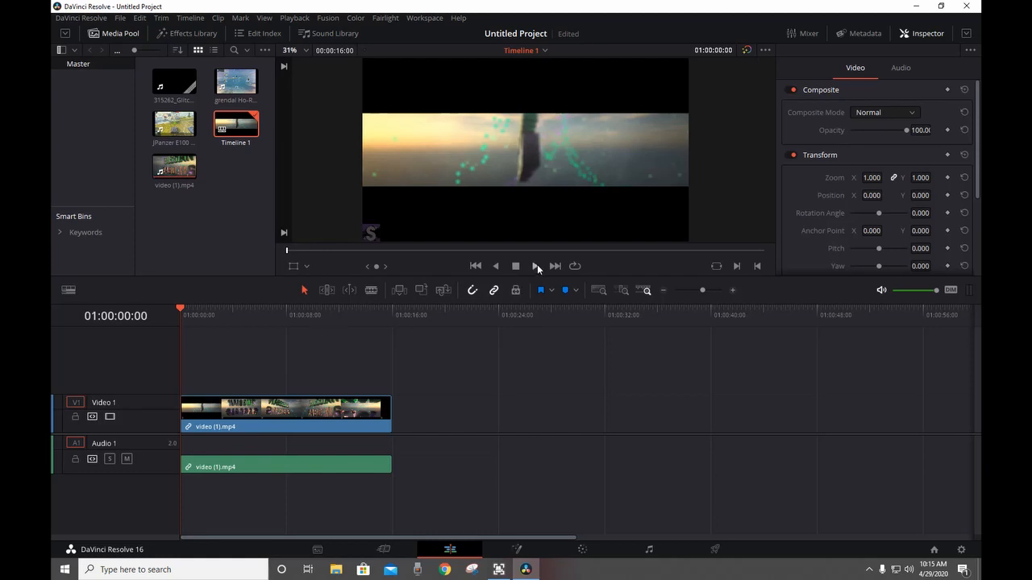
Step: Play back the opening of the video (1).mp4 intro and return the playhead to the start of the timeline
left_click(537, 267)
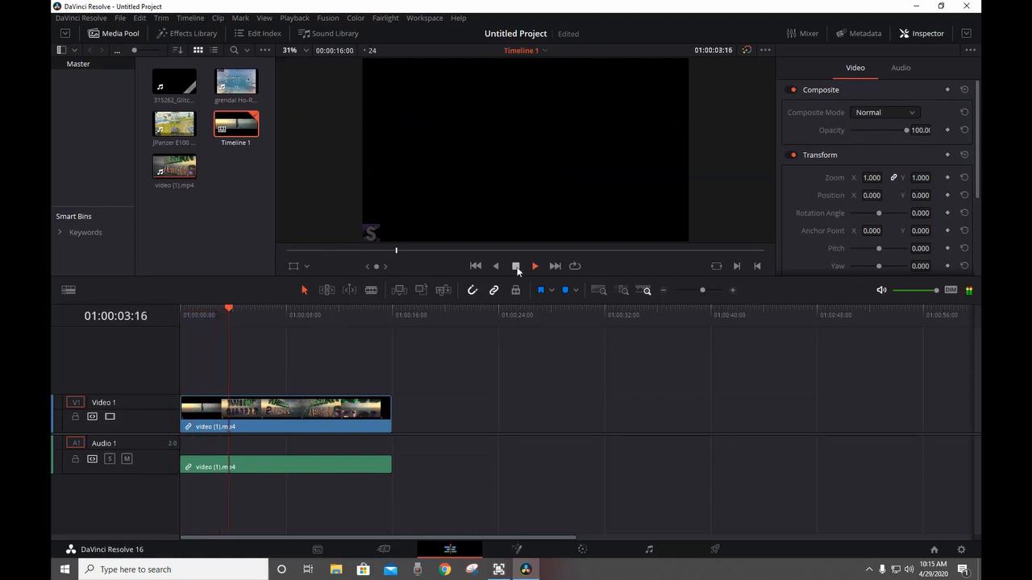
left_click(516, 267)
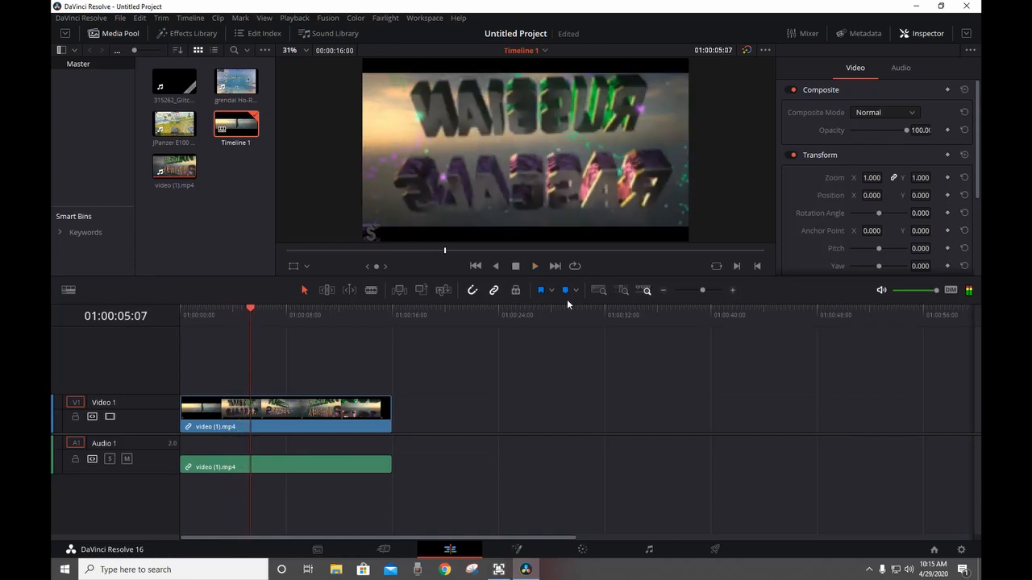
left_click_drag(252, 305, 169, 330)
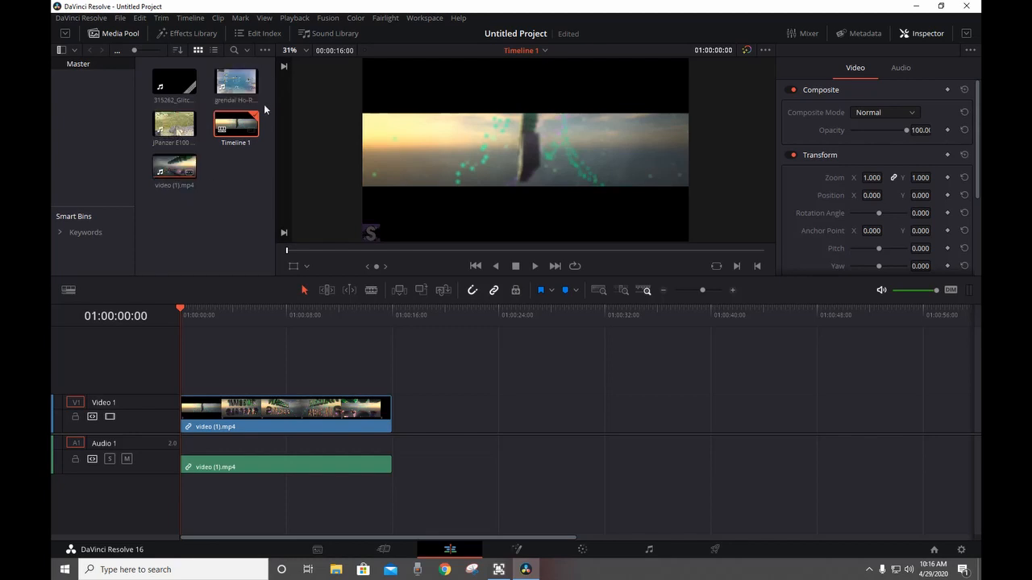
Step: Add the JPanzer E100 Yamoto Harbor clip after the intro at about 01:00:18:02, leaving a small gap, and move the playhead to its start
left_click(172, 127)
left_click_drag(173, 128, 437, 411)
left_click(420, 315)
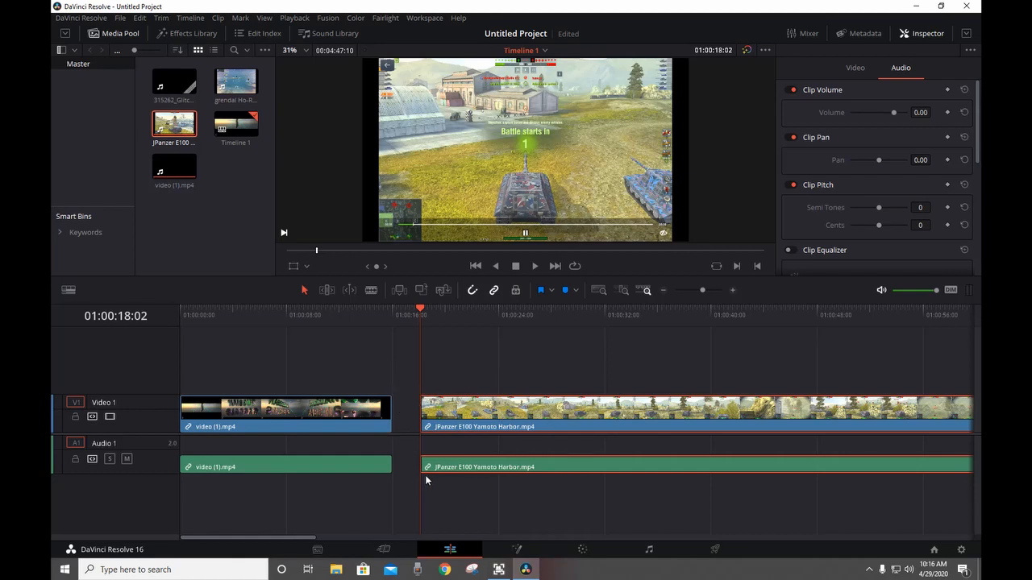
Step: Trim the battle countdown off the start of the JPanzer clip at 01:00:20:22, and slide the clip back towards the intro
left_click(532, 269)
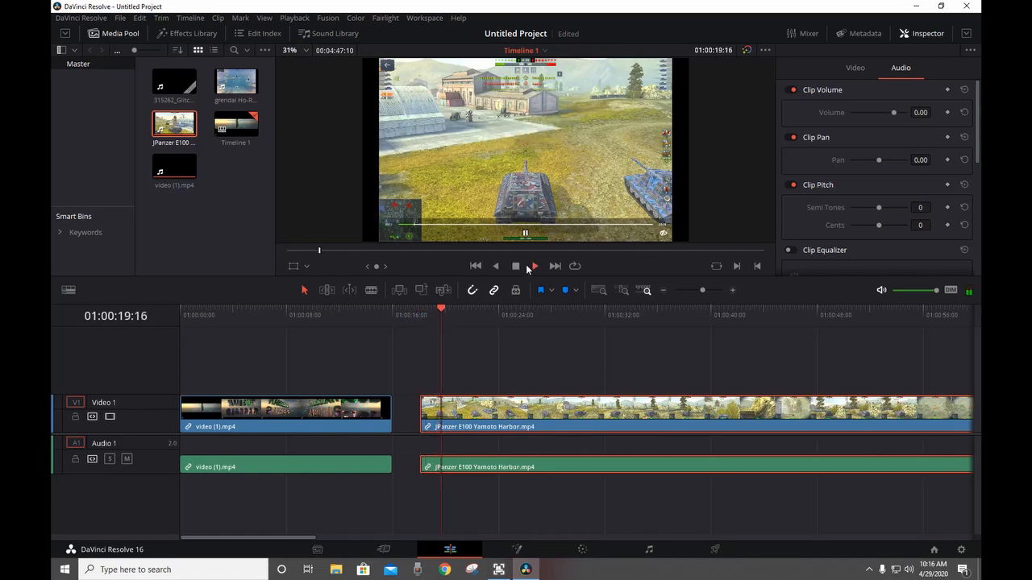
left_click(516, 267)
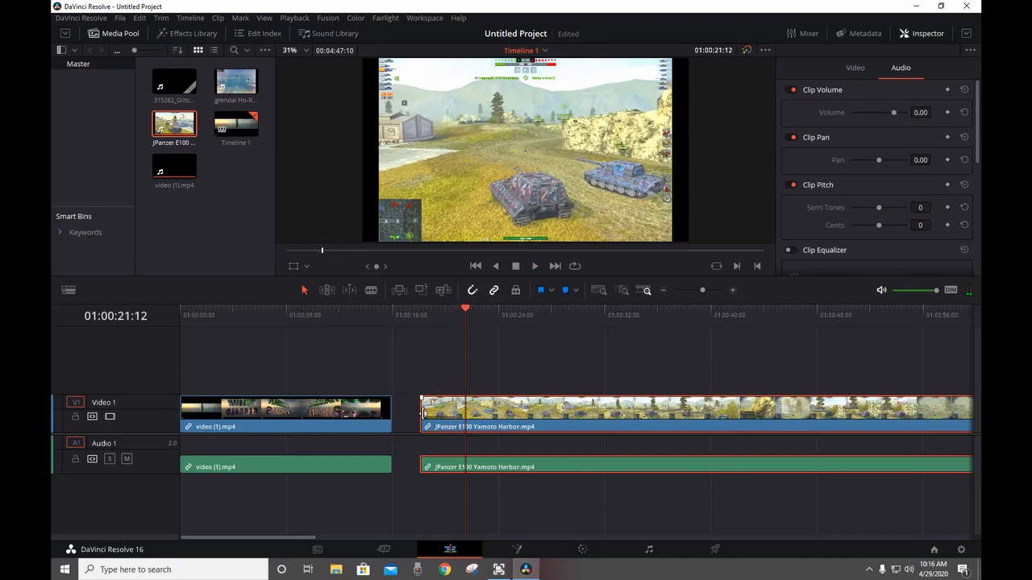
left_click_drag(462, 308, 441, 310)
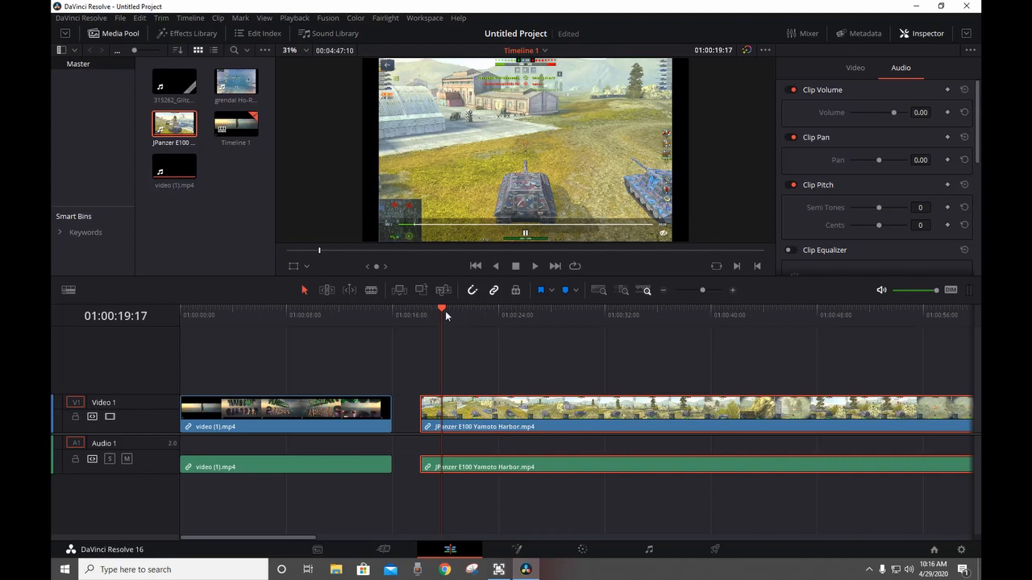
left_click(532, 264)
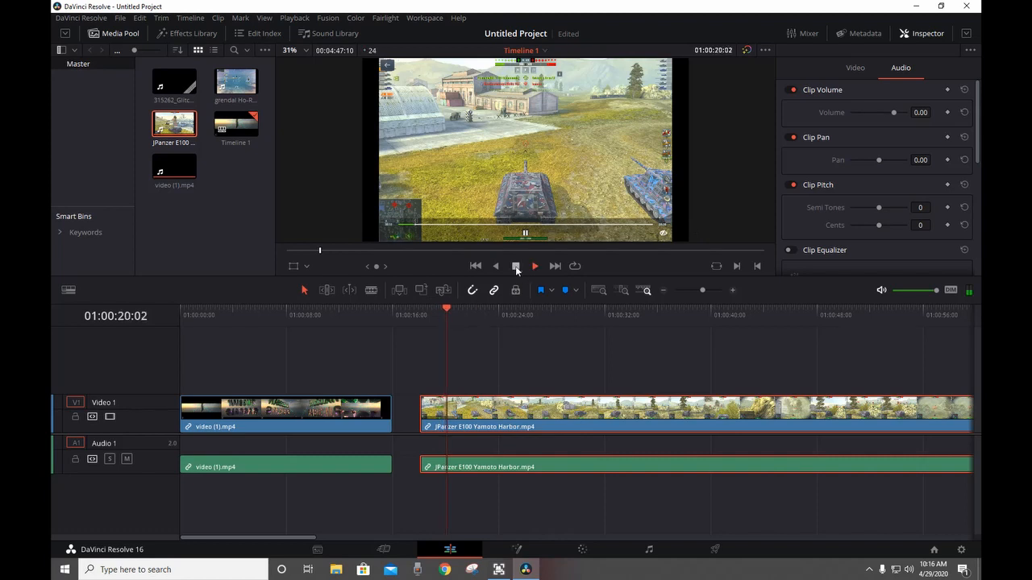
left_click(516, 266)
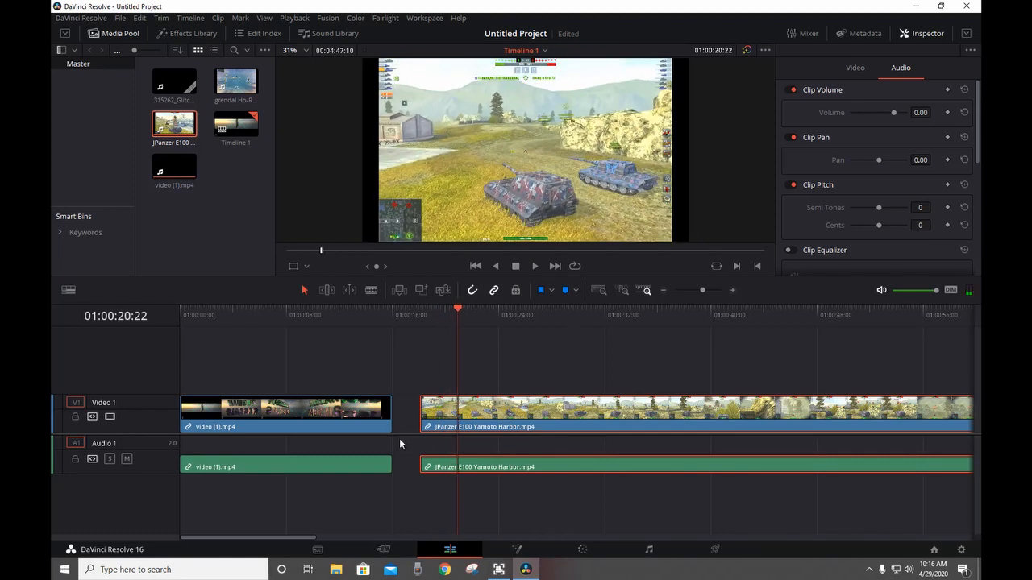
left_click_drag(425, 411, 458, 411)
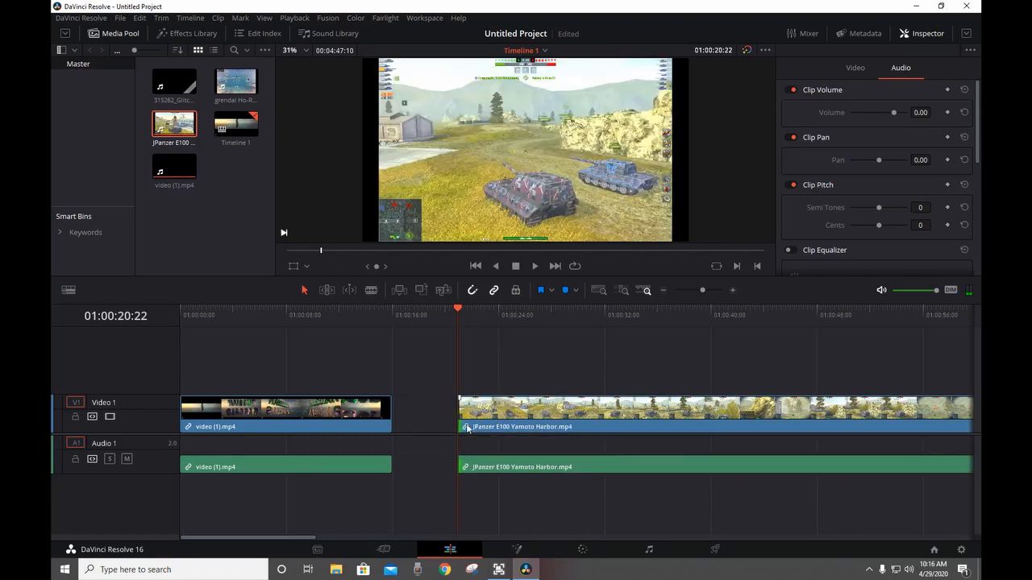
left_click_drag(553, 413, 515, 418)
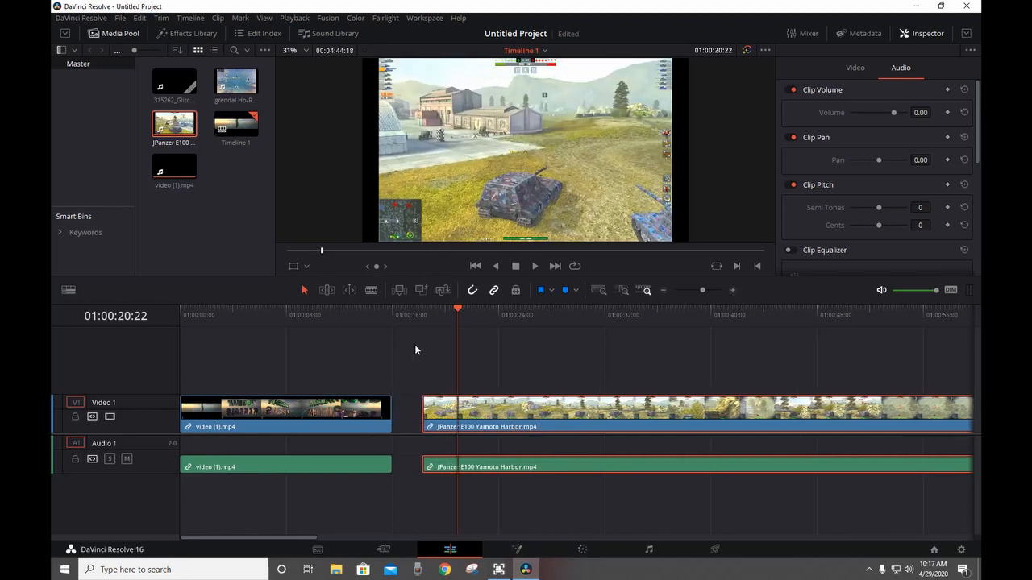
Step: Trim the black ending off the video (1).mp4 intro at 01:00:14:16 and move the JPanzer clip directly against it
left_click_drag(457, 307, 376, 314)
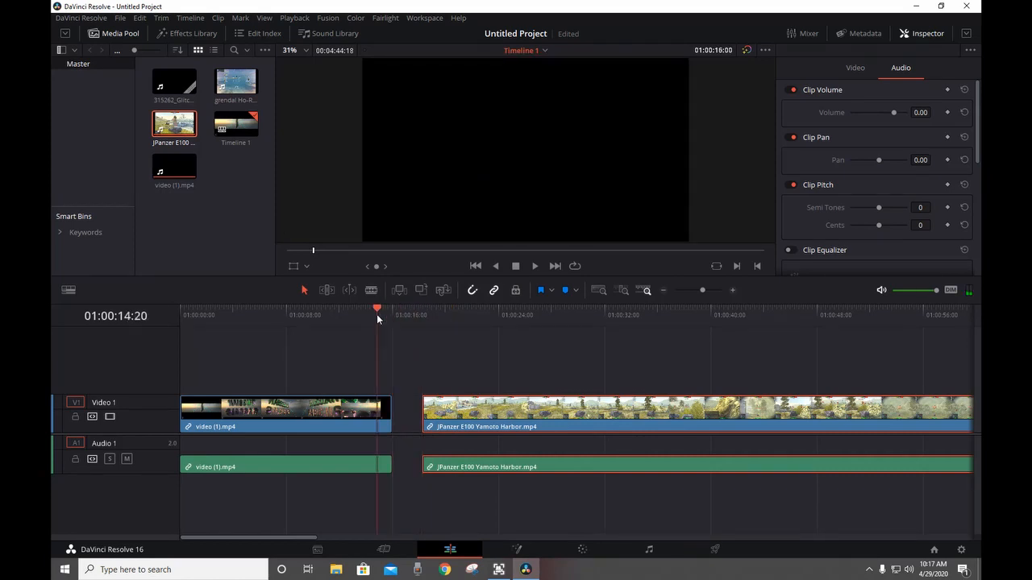
left_click(536, 265)
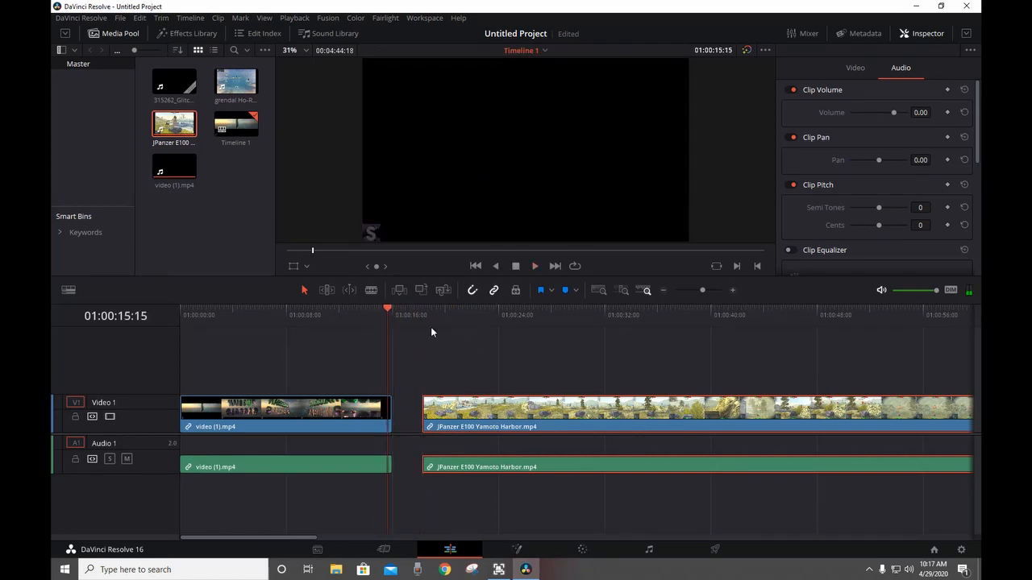
left_click_drag(387, 309, 351, 313)
left_click(534, 267)
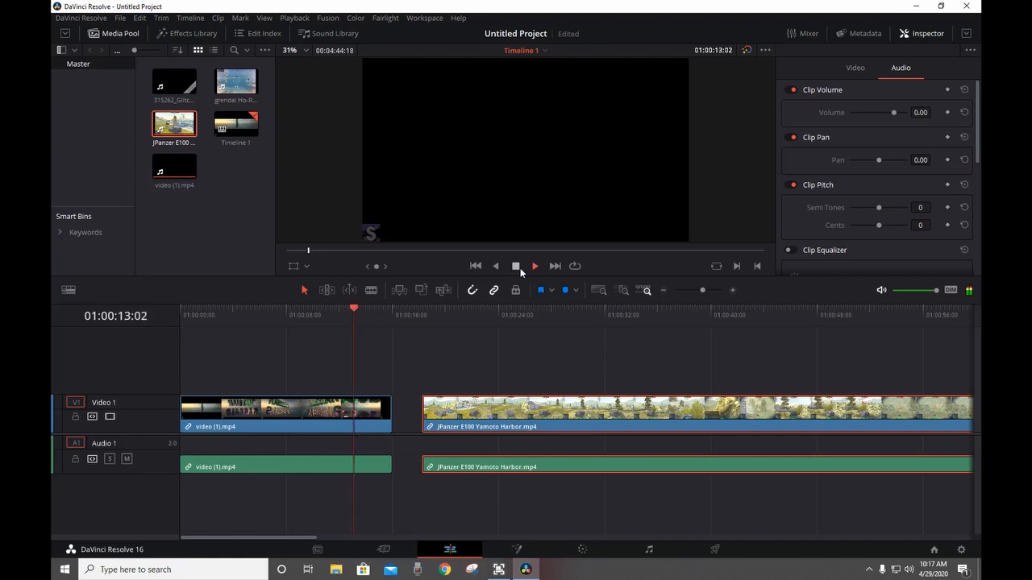
left_click(517, 267)
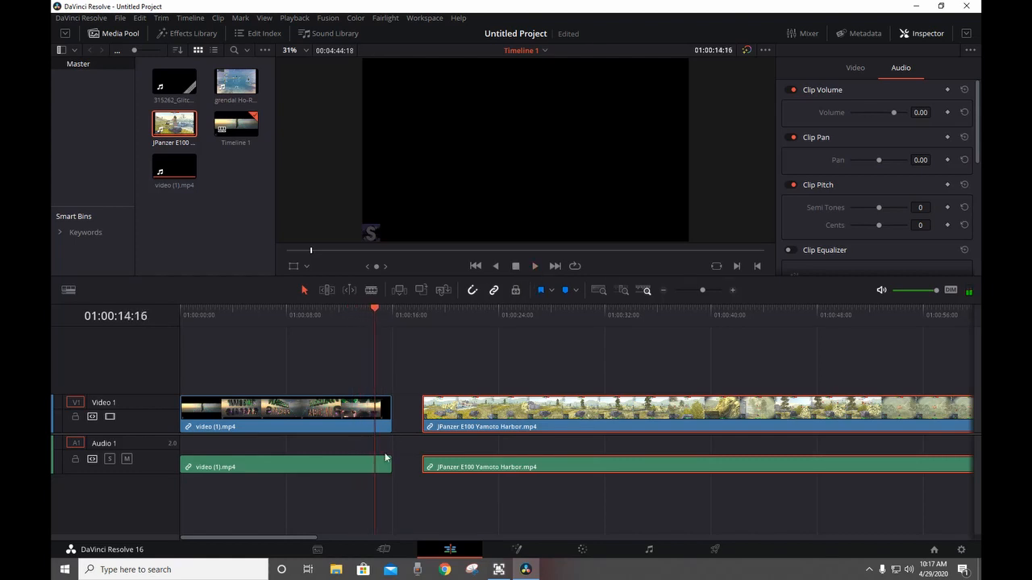
left_click_drag(385, 412, 373, 412)
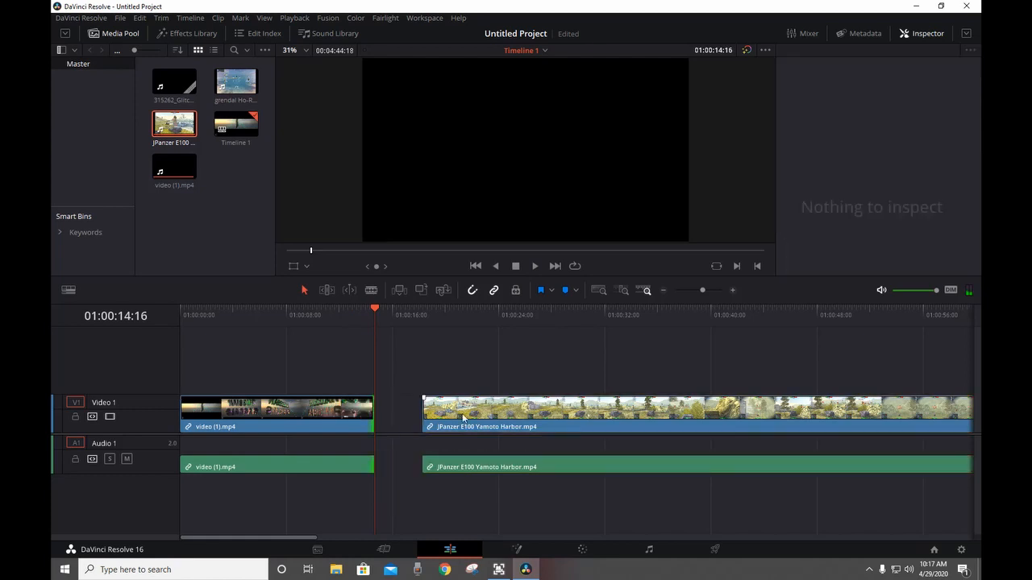
left_click_drag(464, 418, 423, 412)
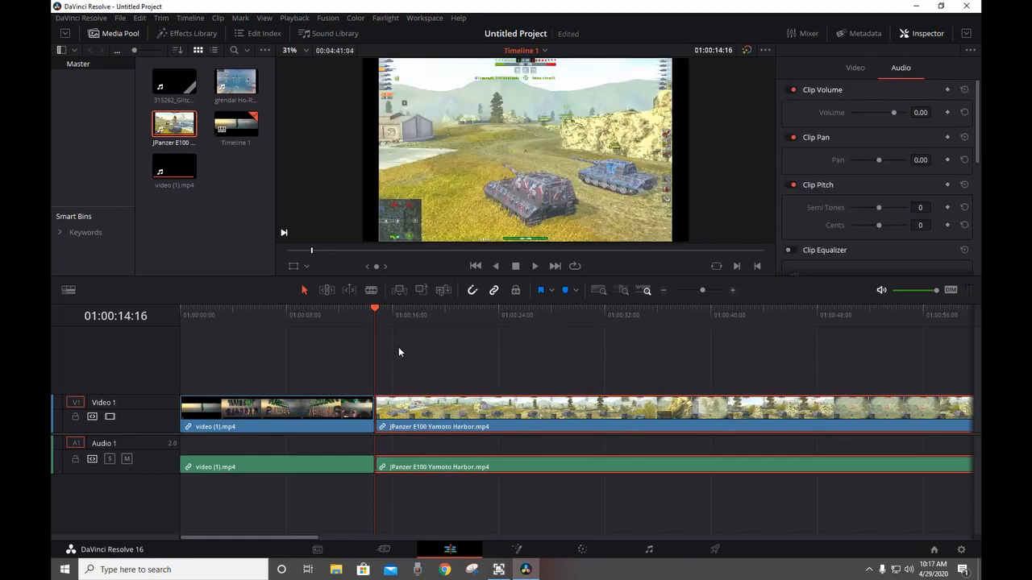
Step: Add a Slide video transition at the cut between the video (1).mp4 intro and the JPanzer clip
left_click(211, 35)
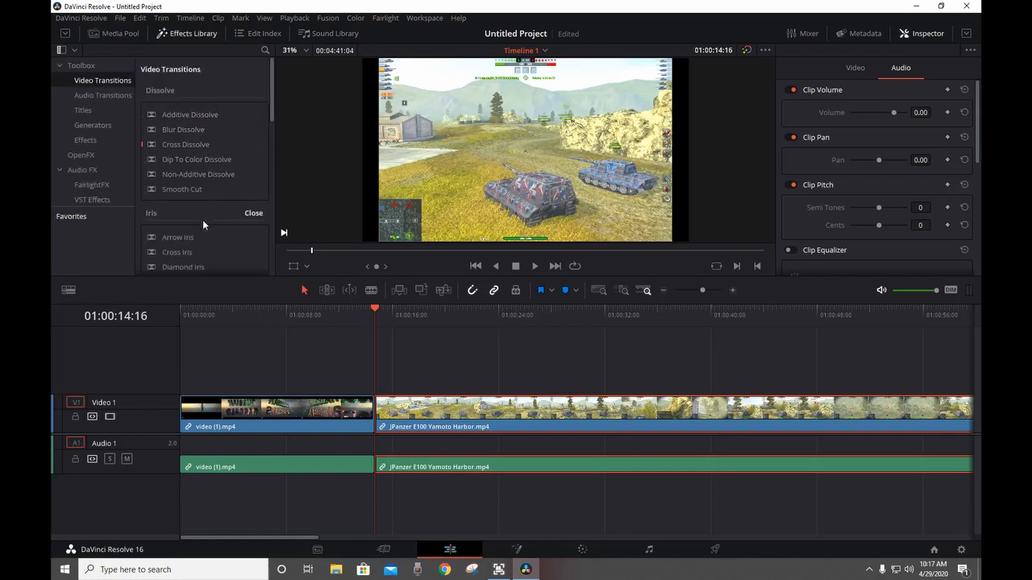
scroll(193, 224, "down", 2)
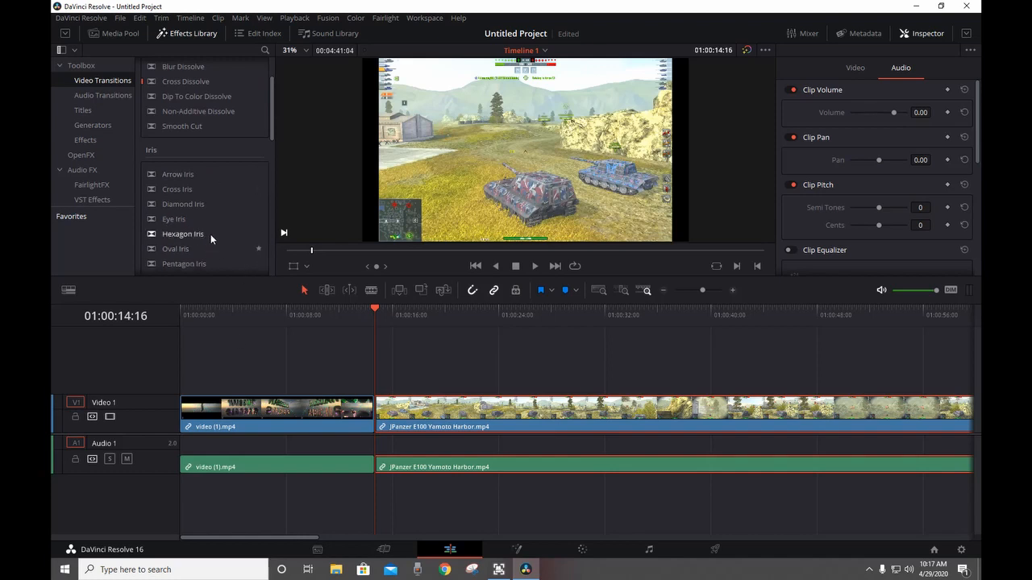
scroll(210, 234, "down", 1)
scroll(210, 233, "down", 3)
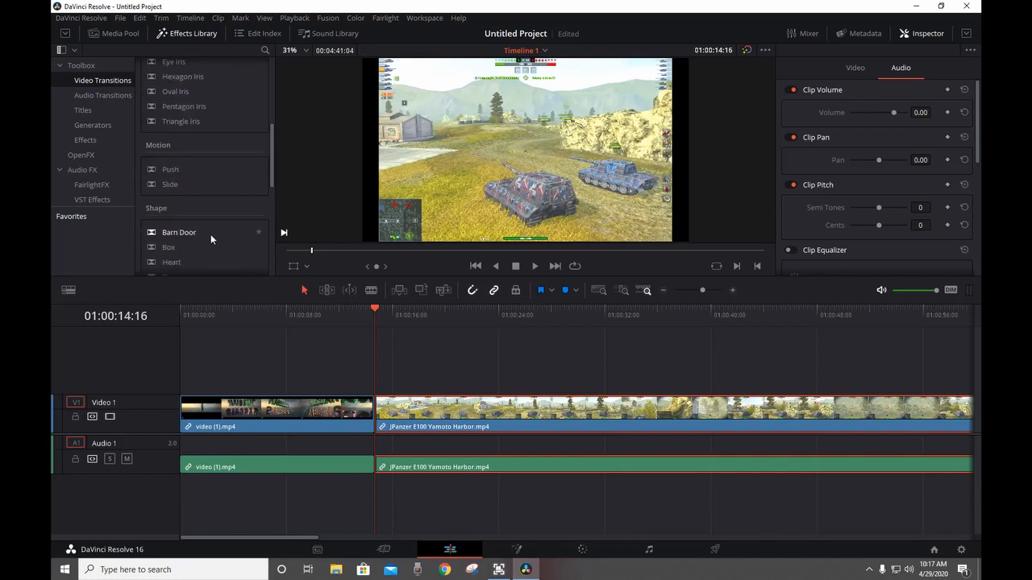
scroll(202, 198, "down", 1)
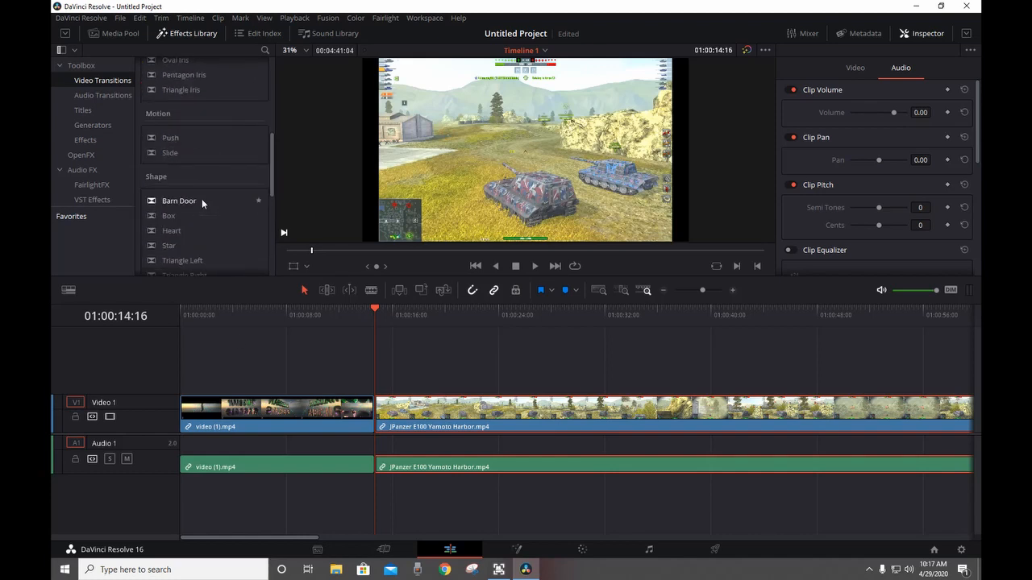
scroll(187, 185, "up", 1)
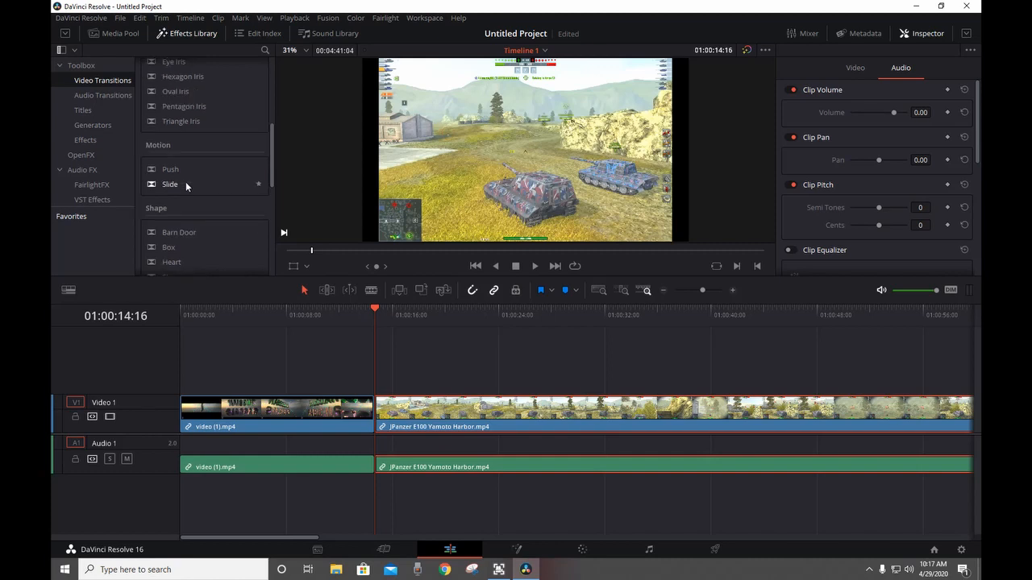
left_click_drag(172, 188, 366, 411)
left_click(364, 405)
left_click(407, 412)
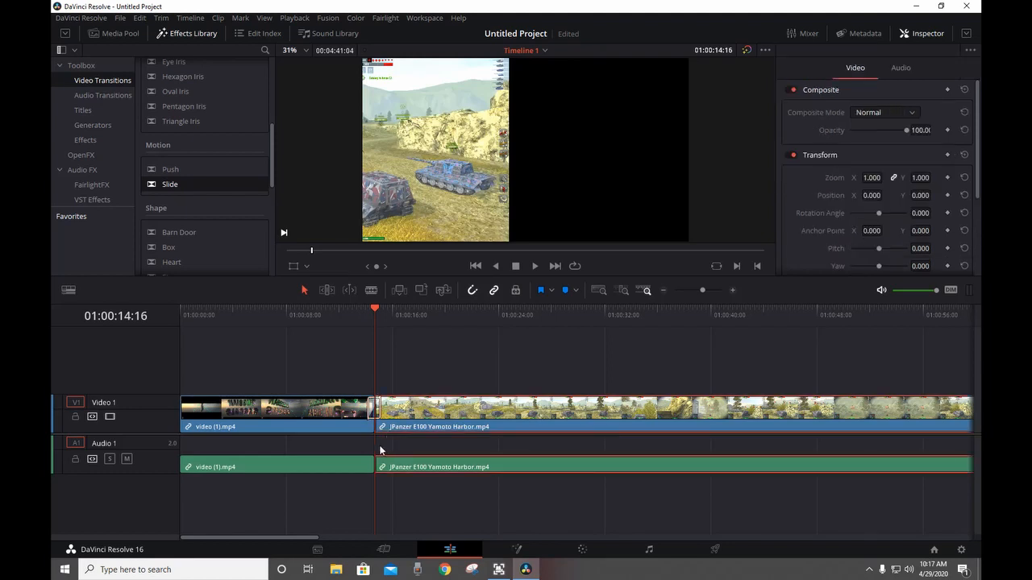
left_click(348, 424)
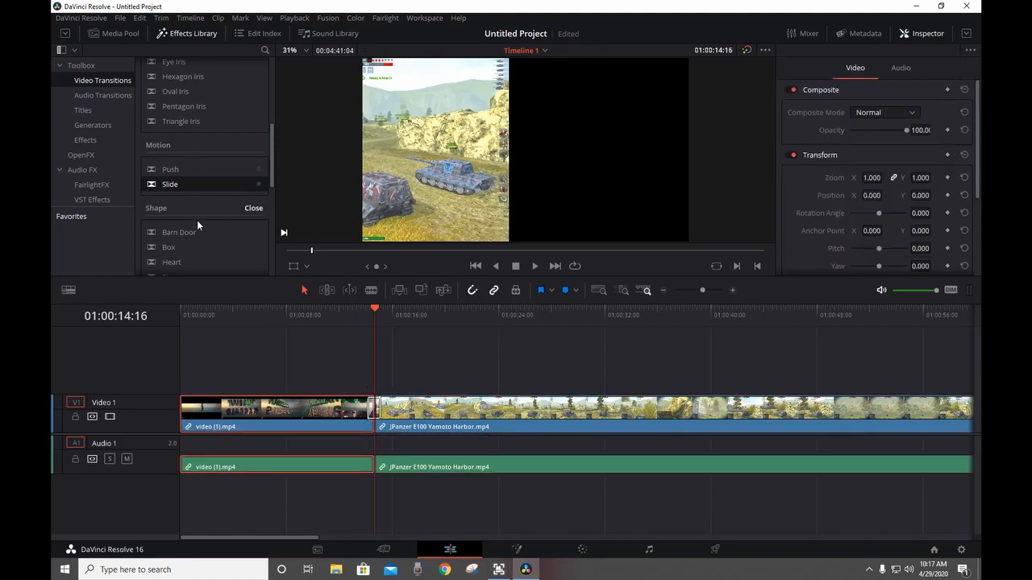
Step: Scrub back and forth across the Slide transition to check how the intro changes into the JPanzer clip
scroll(197, 216, "up", 5)
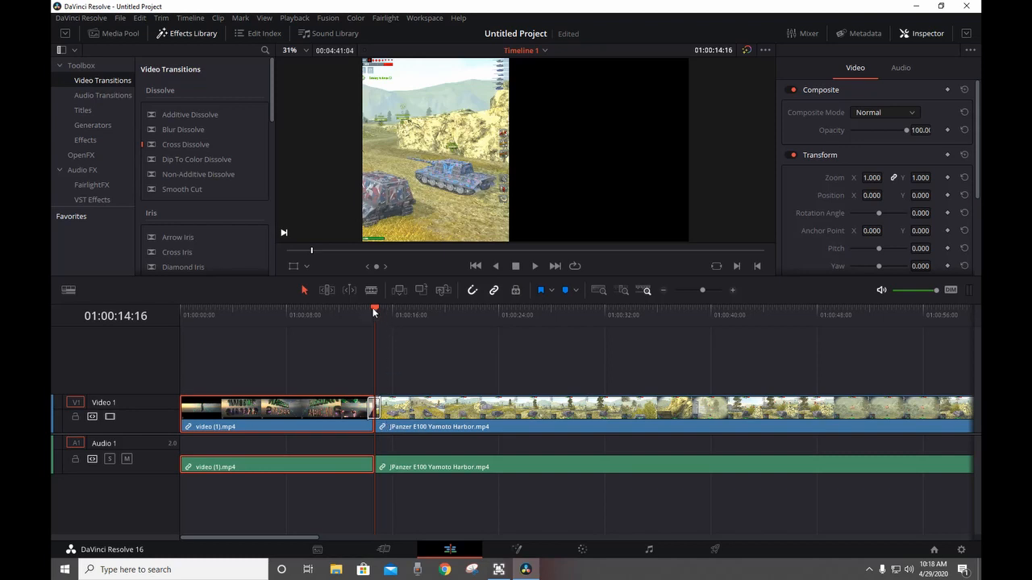
left_click_drag(374, 312, 366, 312)
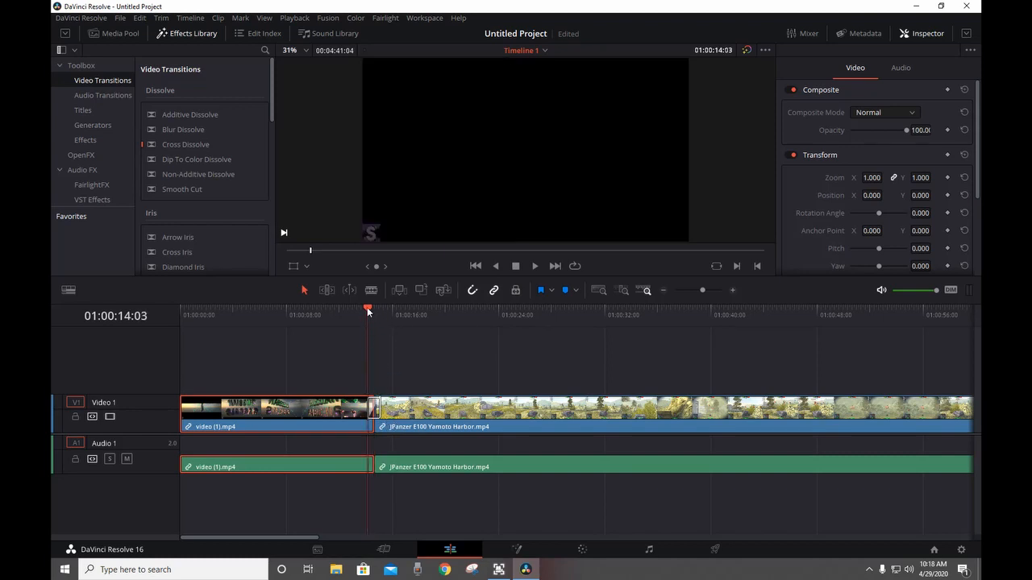
left_click_drag(367, 307, 383, 307)
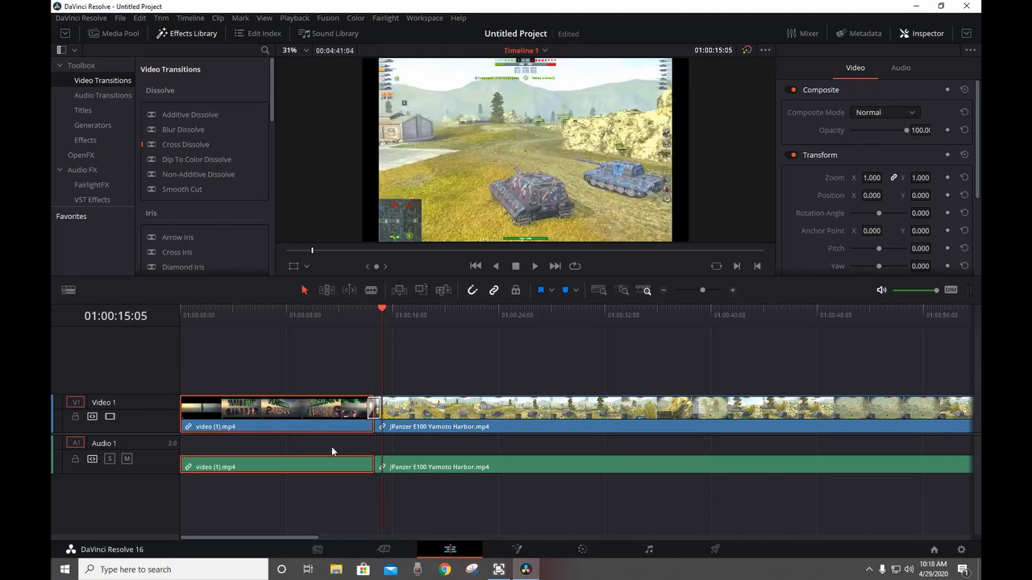
double_click(301, 412)
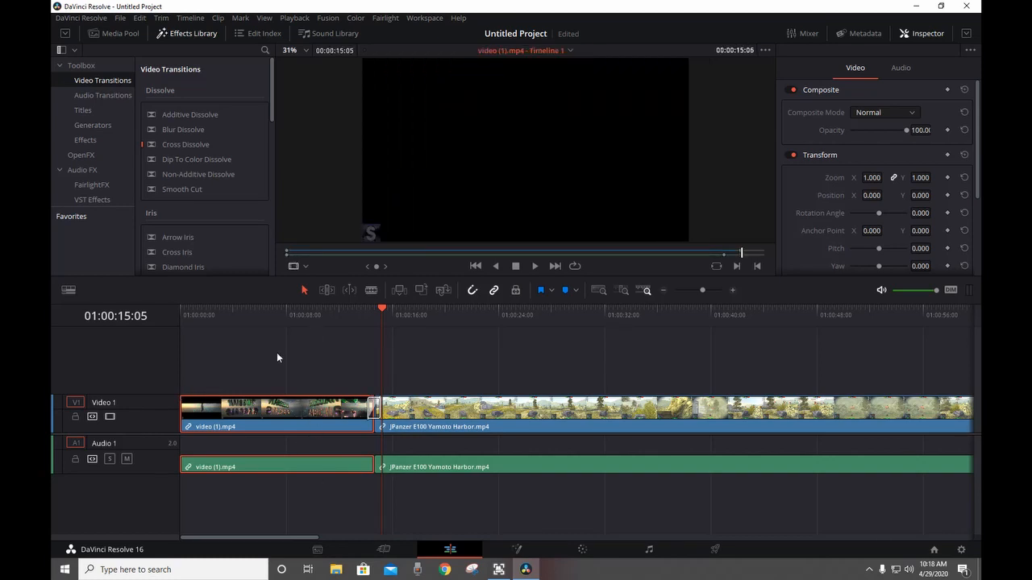
left_click(482, 422)
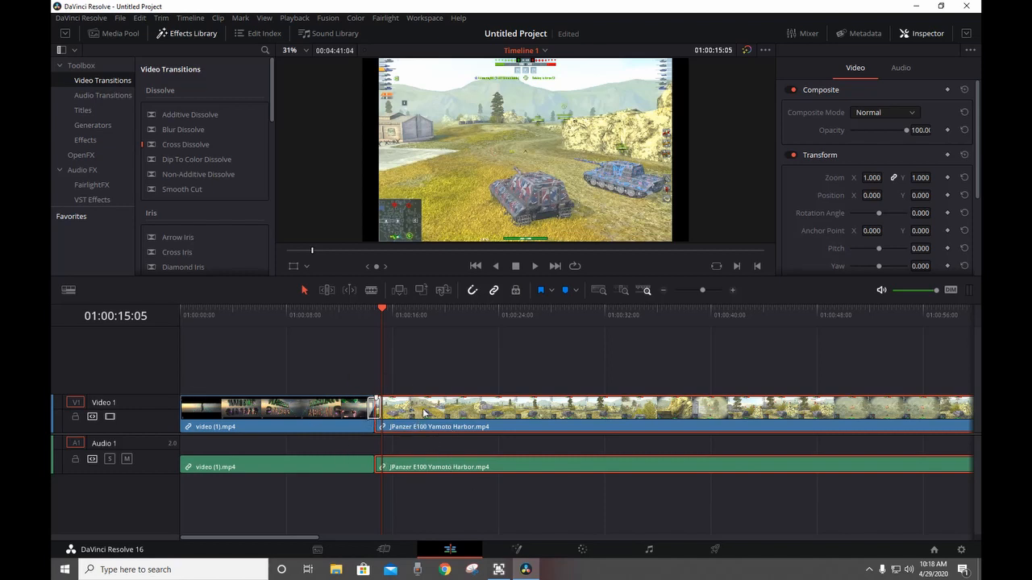
left_click(349, 419)
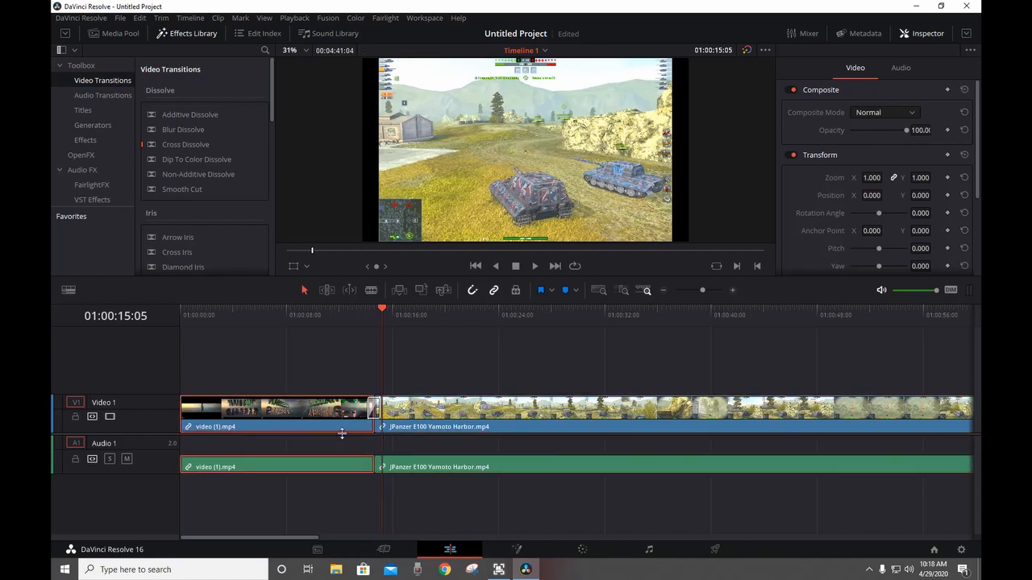
Step: Play the timeline from 01:00:11:23 through the Slide transition into the start of the JPanzer clip
left_click_drag(383, 309, 341, 309)
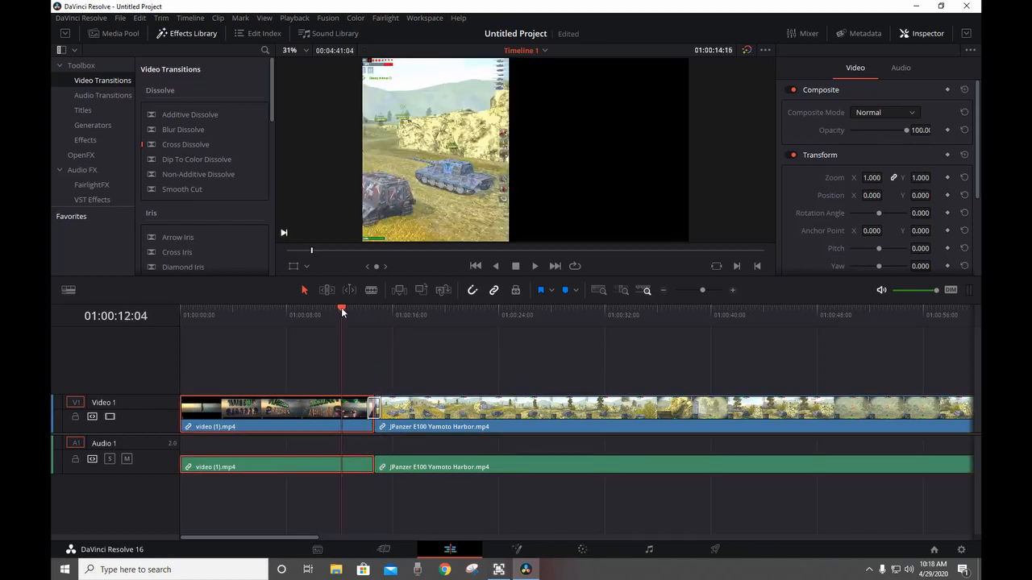
left_click(515, 267)
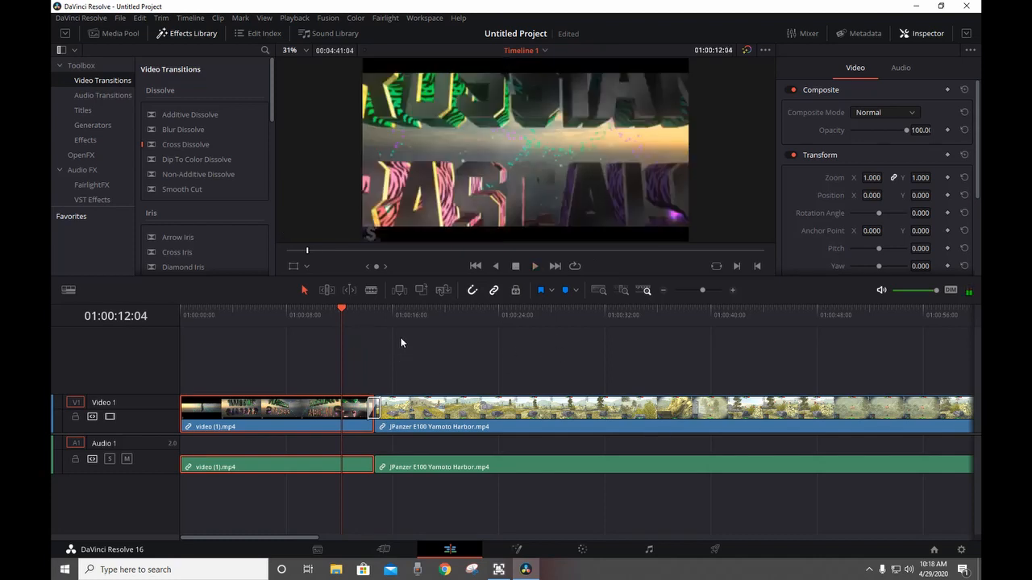
mouse_move(341, 309)
left_mouse_down()
mouse_move(329, 310)
mouse_move(338, 309)
left_mouse_up()
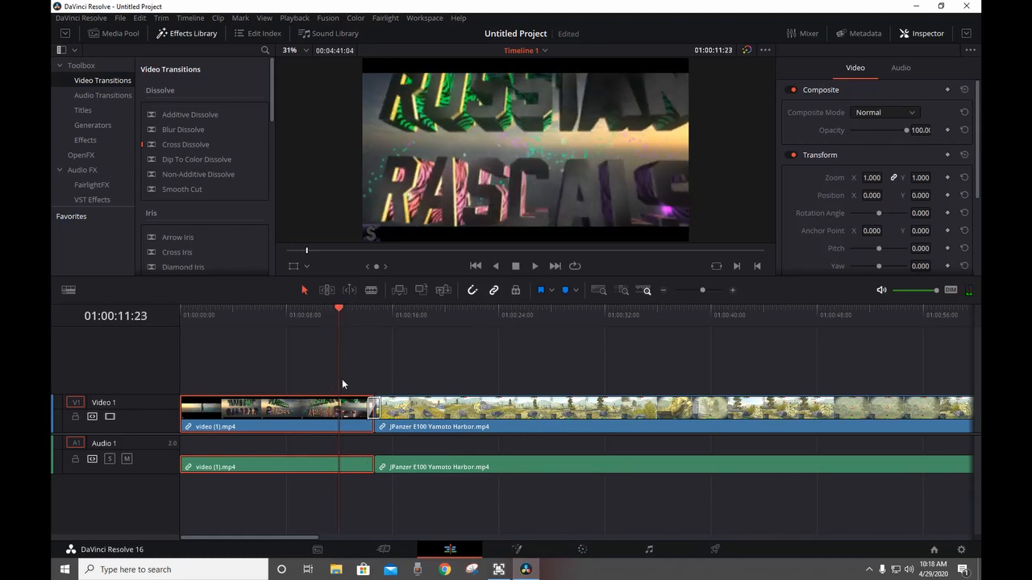
left_click(535, 266)
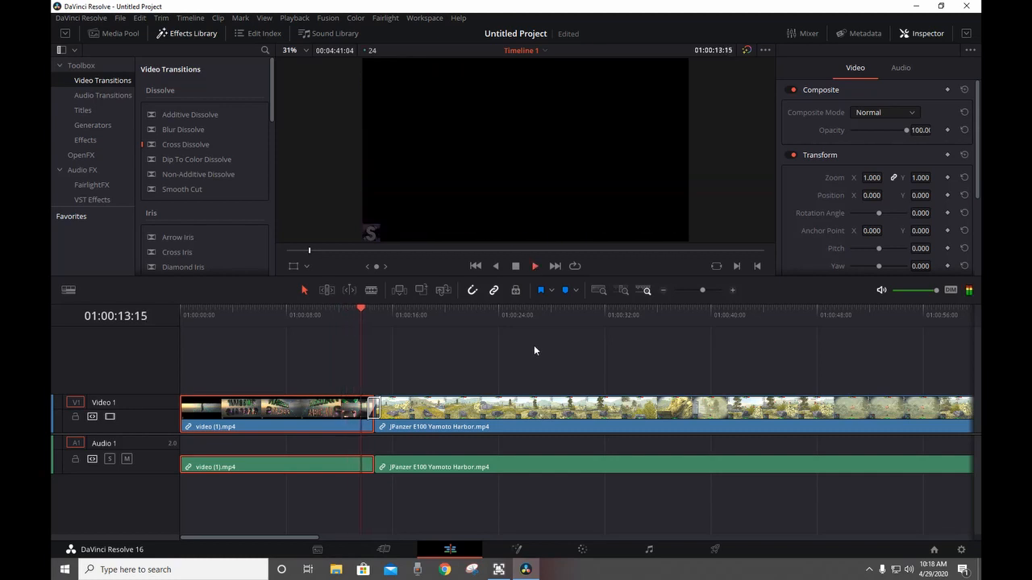
left_click(516, 266)
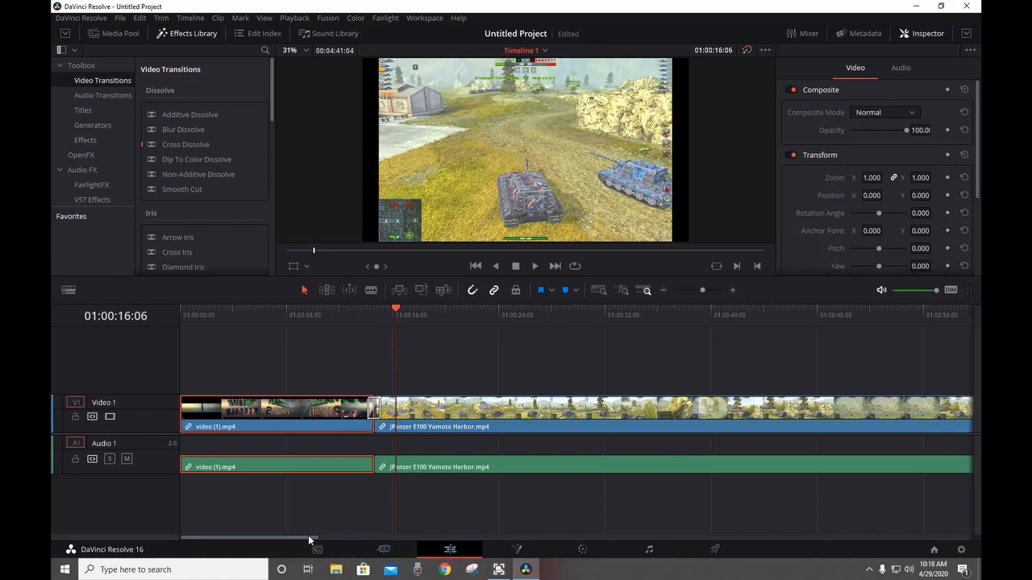
Step: Play the closing battle results of the JPanzer clip from 01:04:33:02 to the end of the clip
left_click_drag(309, 535, 859, 480)
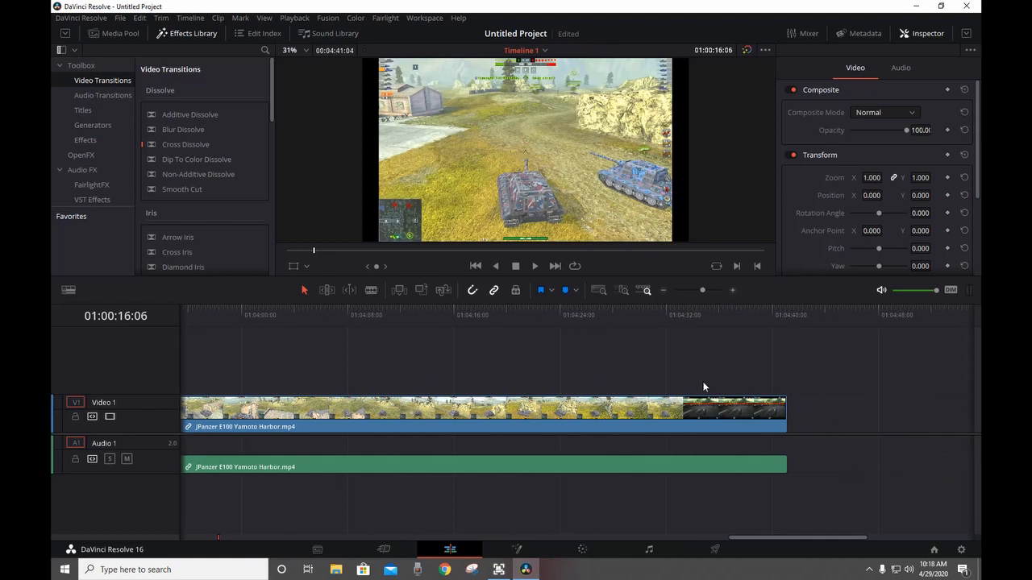
left_click(681, 312)
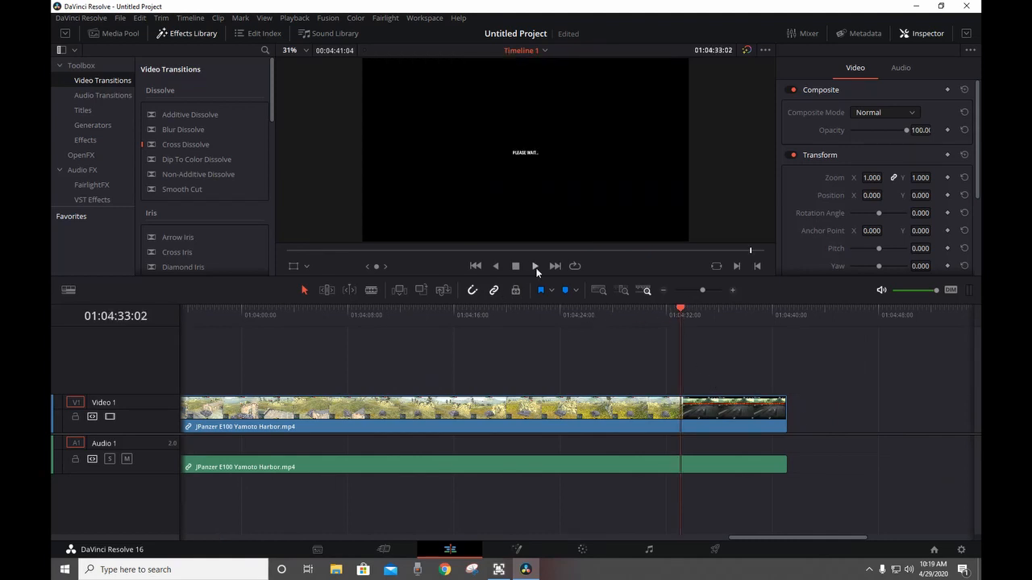
left_click(535, 267)
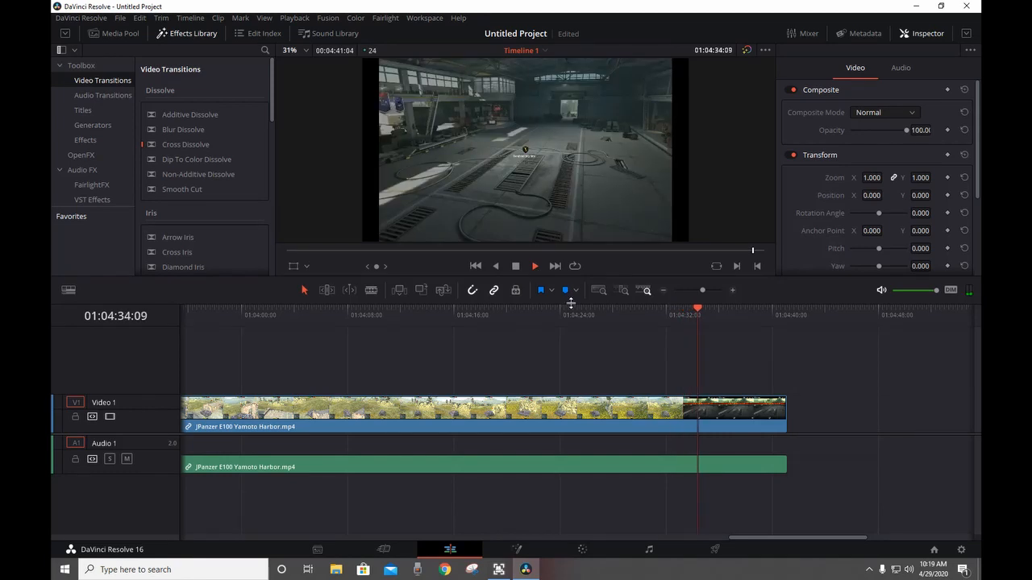
left_click(517, 268)
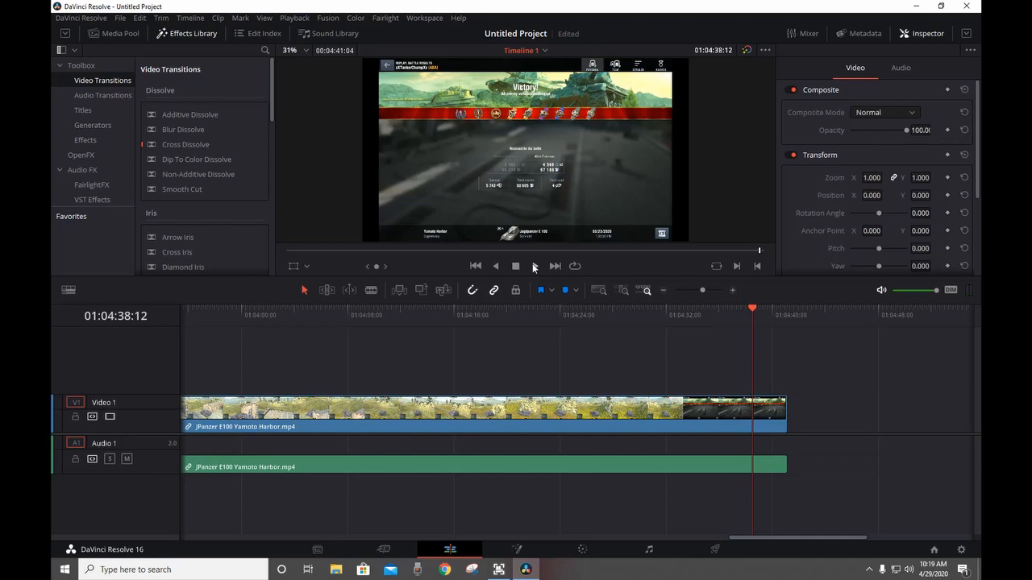
left_click(534, 266)
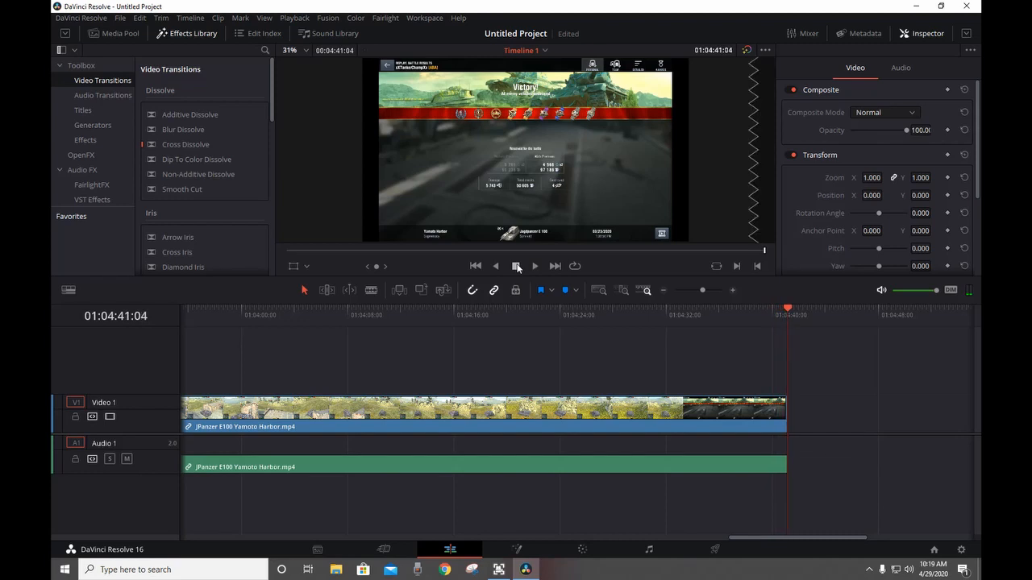
Step: Trim the end of the JPanzer clip back to 01:04:40:06 and move the playhead to 01:04:36:01
left_click(780, 413)
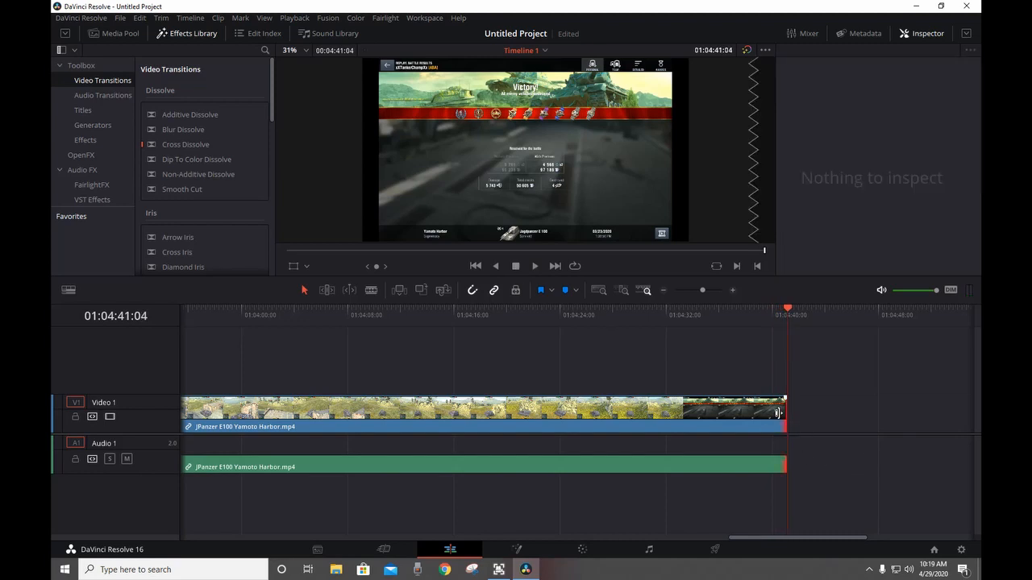
mouse_move(773, 413)
left_mouse_down()
mouse_move(784, 413)
mouse_move(772, 415)
left_mouse_up()
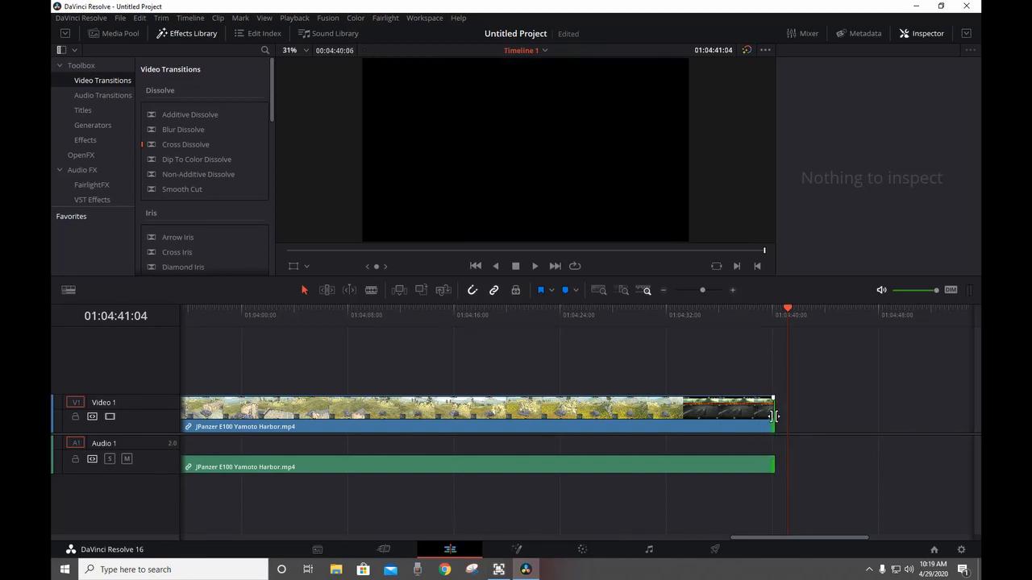
left_click_drag(786, 307, 720, 315)
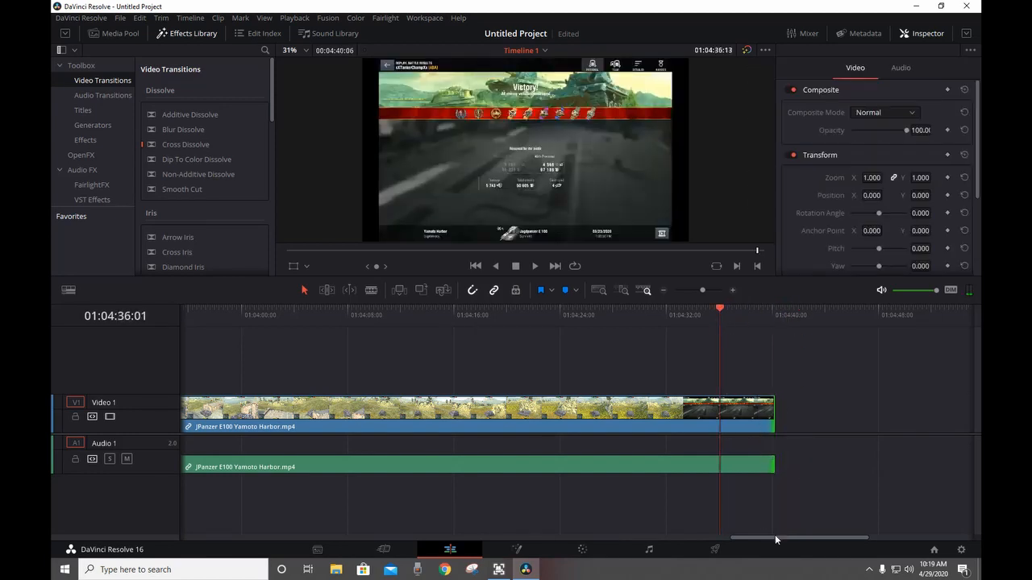
Step: Add the grendal Ho-Ri Mastery clip to the timeline after the JPanzer clip, leaving a small gap
left_click_drag(779, 538, 817, 534)
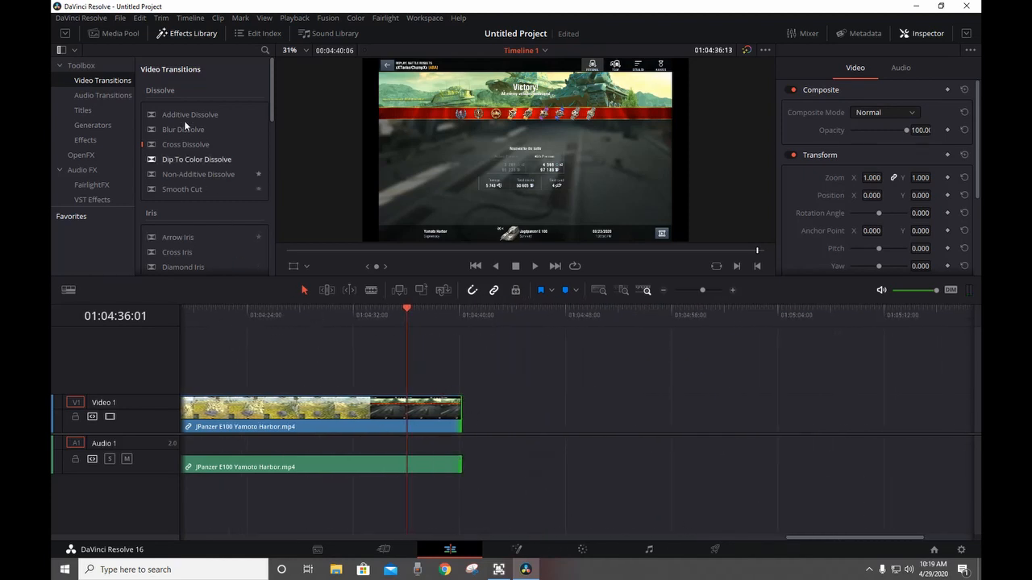
left_click(118, 34)
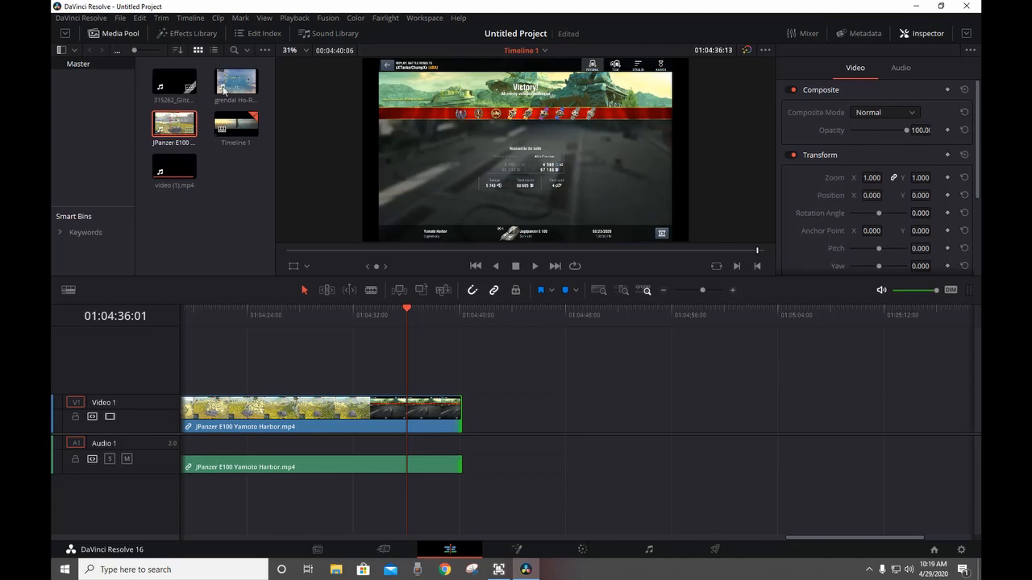
left_click_drag(236, 80, 483, 433)
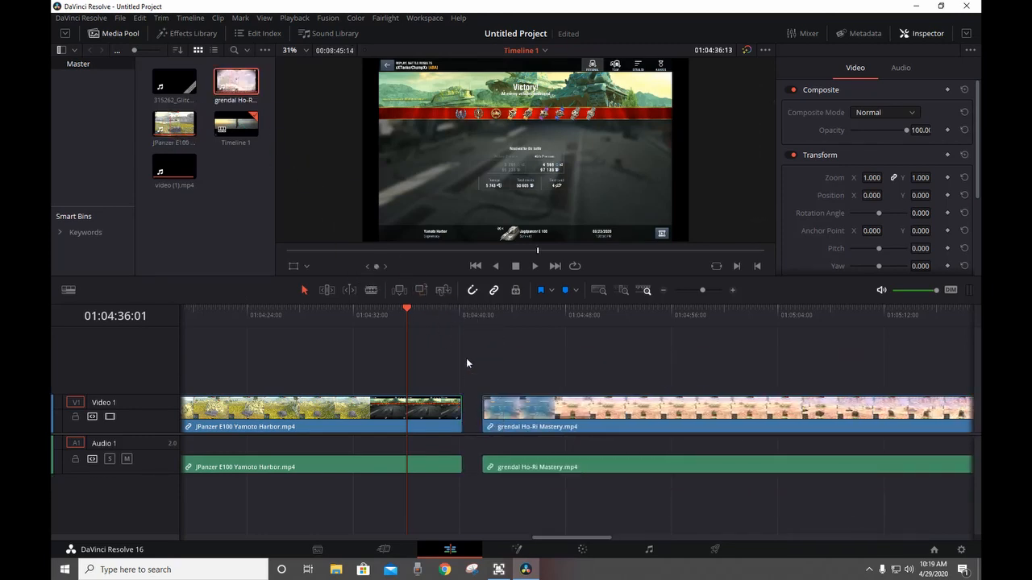
Step: Trim the start of the grendal Ho-Ri Mastery clip to 01:05:01:18 and move it against the end of the JPanzer clip
left_click_drag(406, 310, 476, 315)
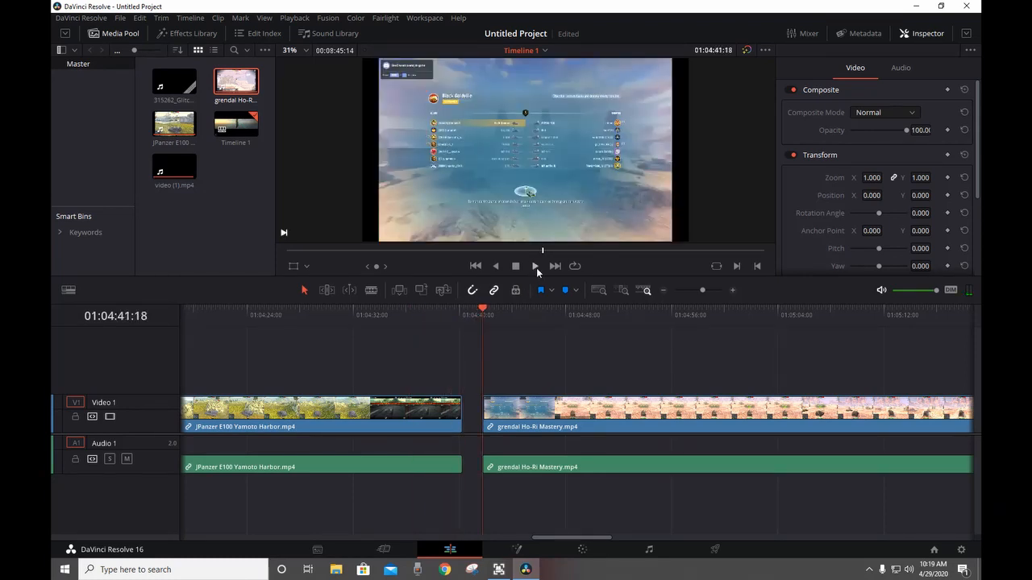
left_click(536, 268)
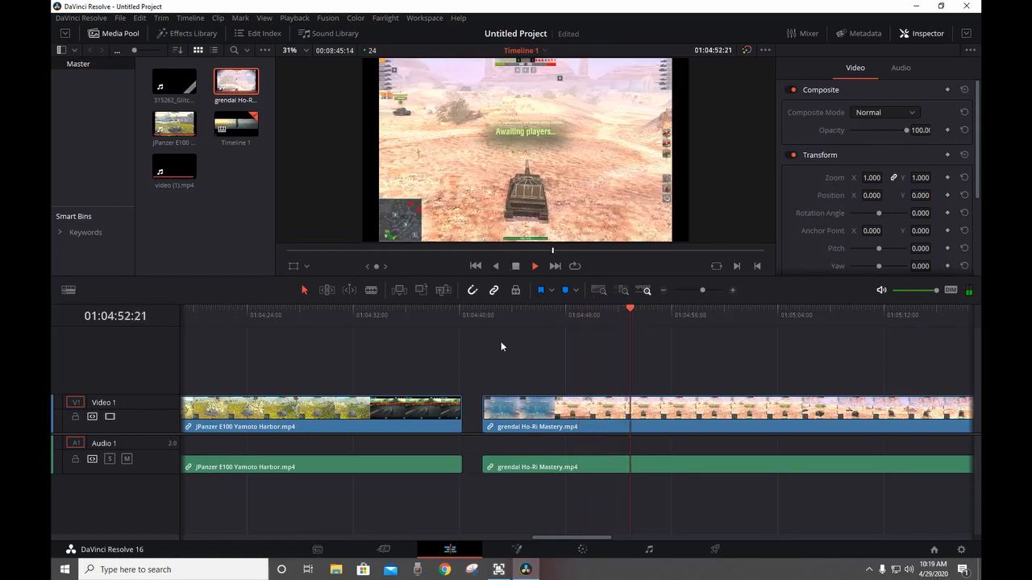
left_click(516, 266)
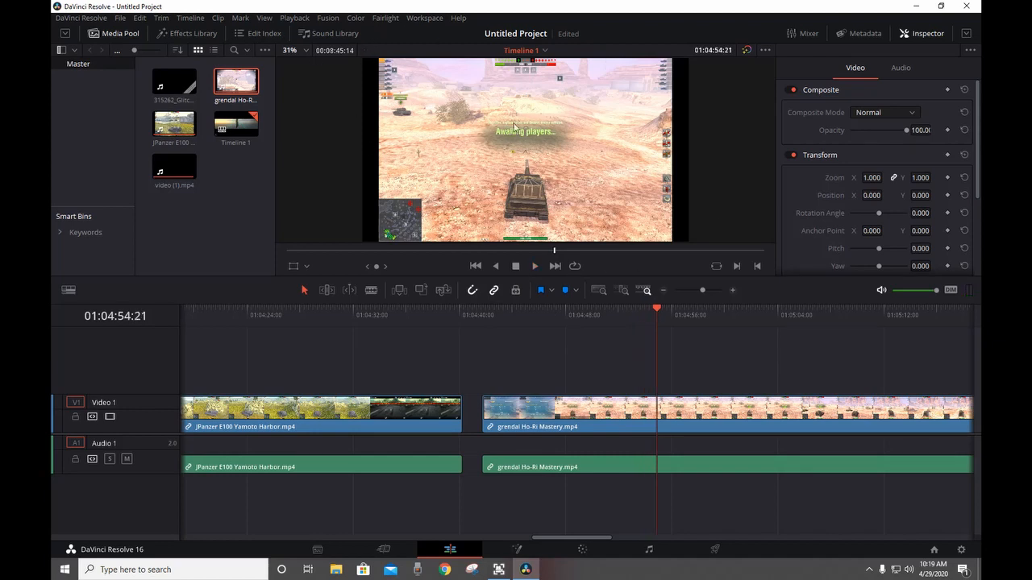
left_click(534, 266)
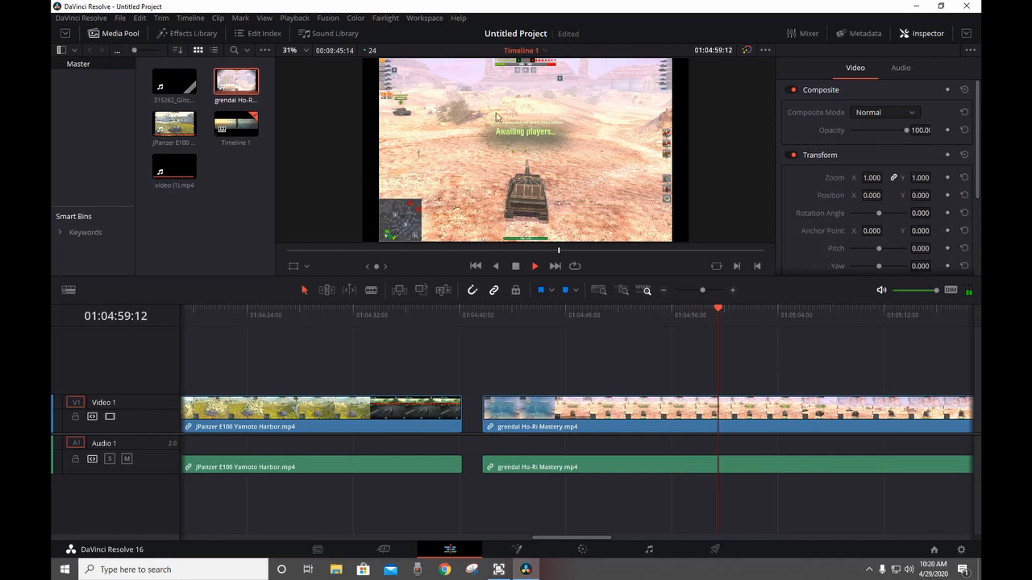
left_click(516, 265)
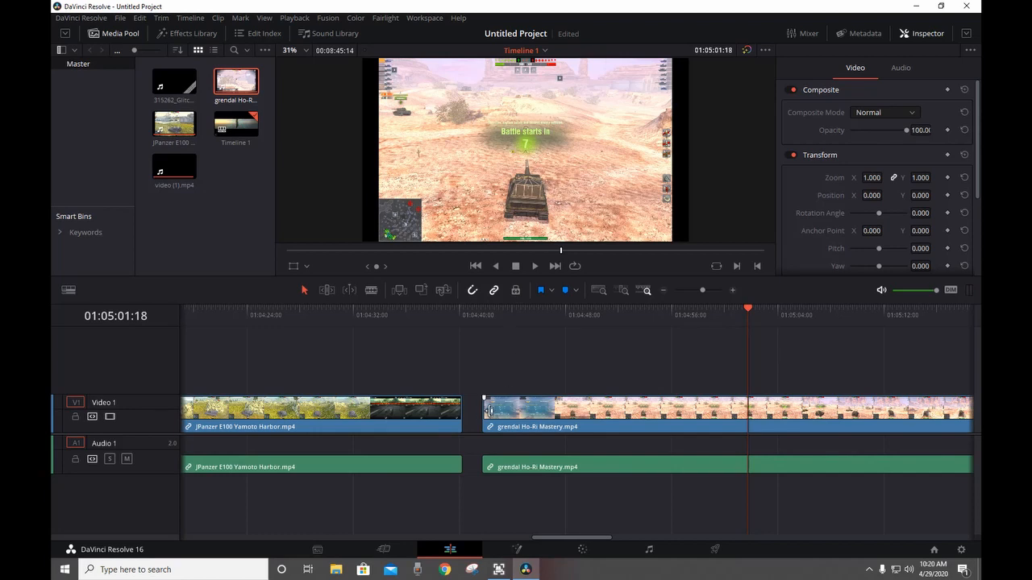
left_click_drag(489, 411, 749, 455)
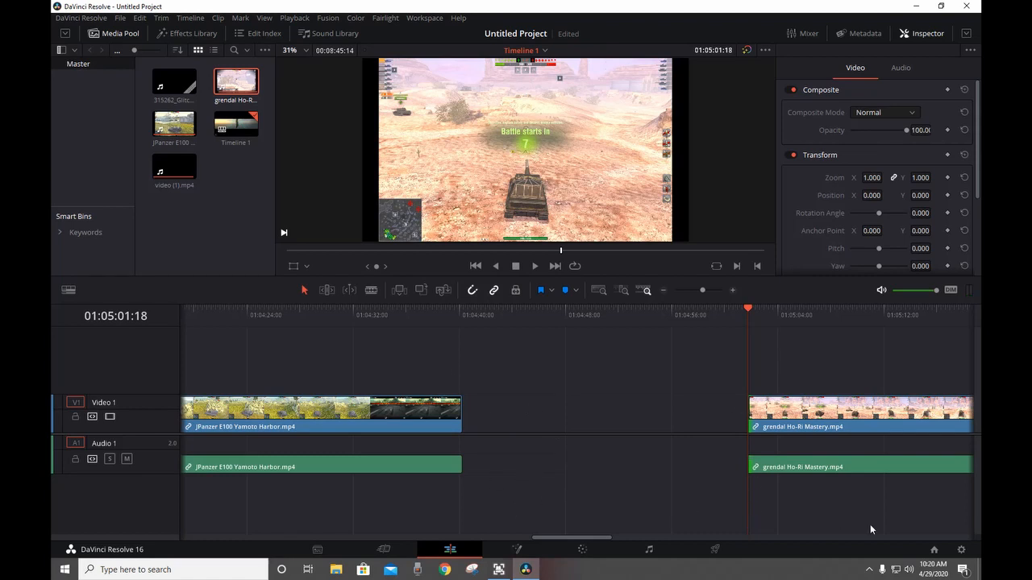
left_click_drag(839, 412, 555, 427)
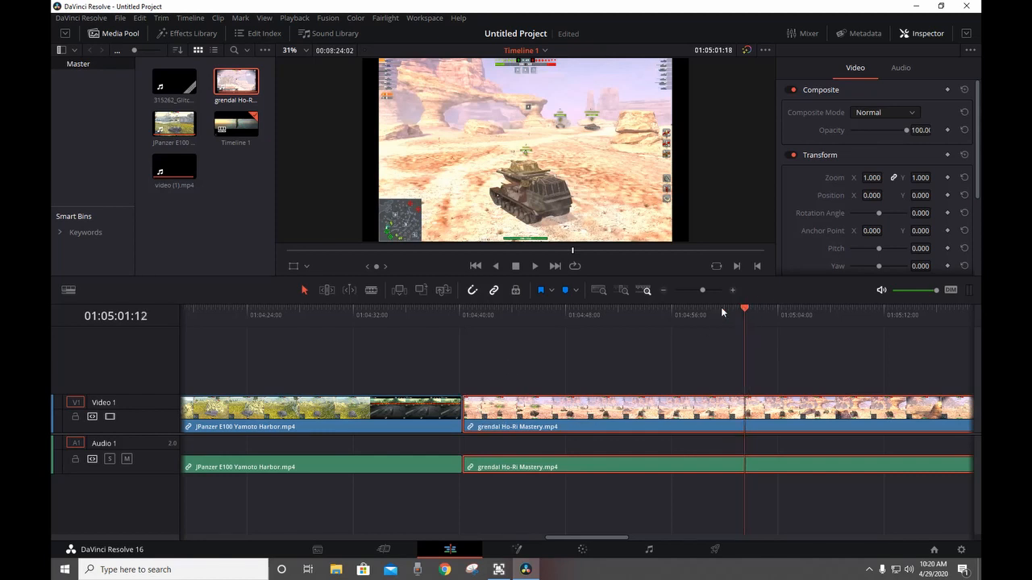
Step: Play the cut between the JPanzer and grendal Ho-Ri Mastery clips, and return the playhead to 01:04:37:20
left_click_drag(720, 307, 440, 323)
left_click(535, 265)
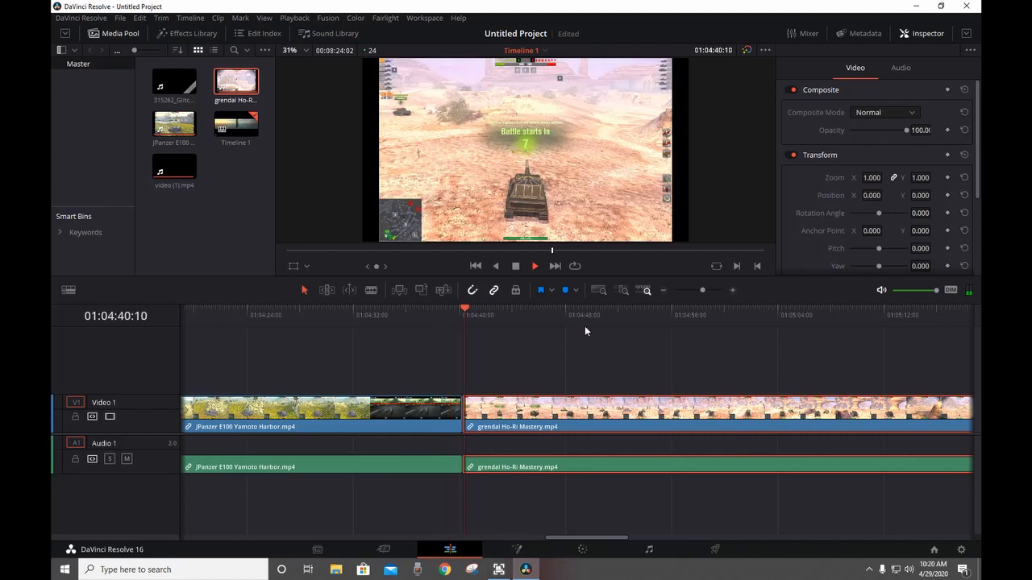
left_click(516, 266)
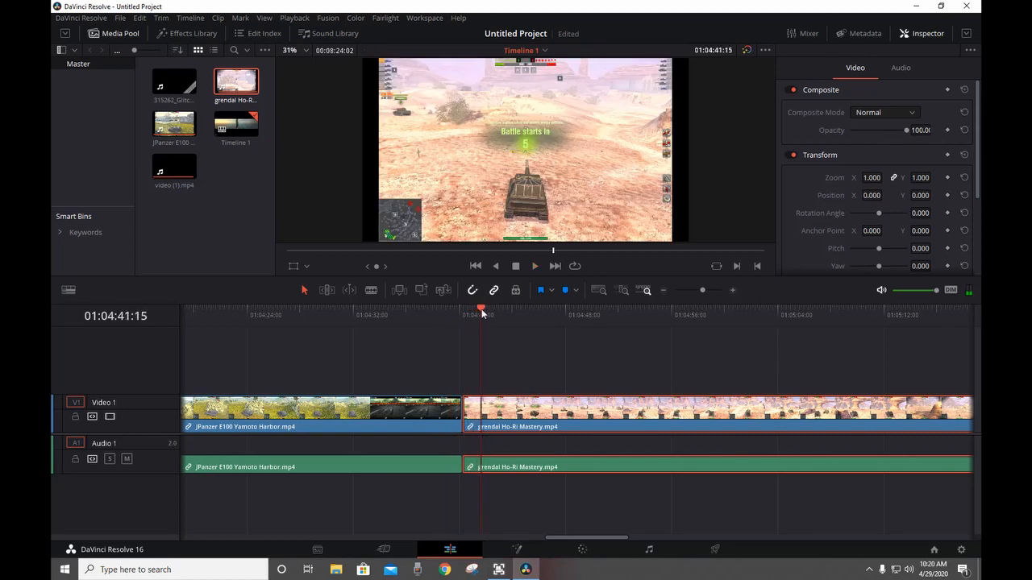
left_click_drag(483, 313, 430, 316)
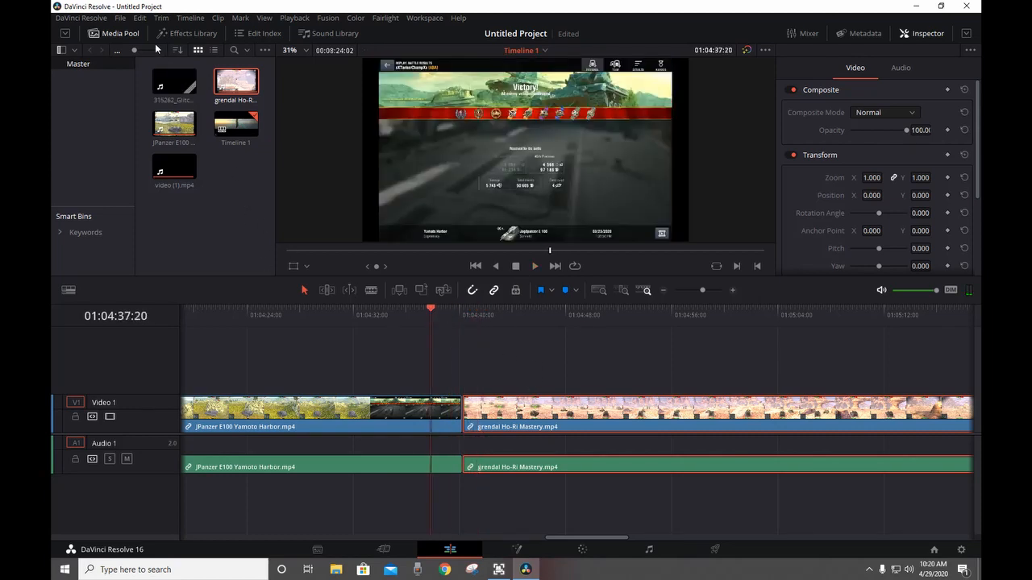
Step: Add a Smooth Cut video transition between the JPanzer and grendal Ho-Ri Mastery clips
left_click(165, 38)
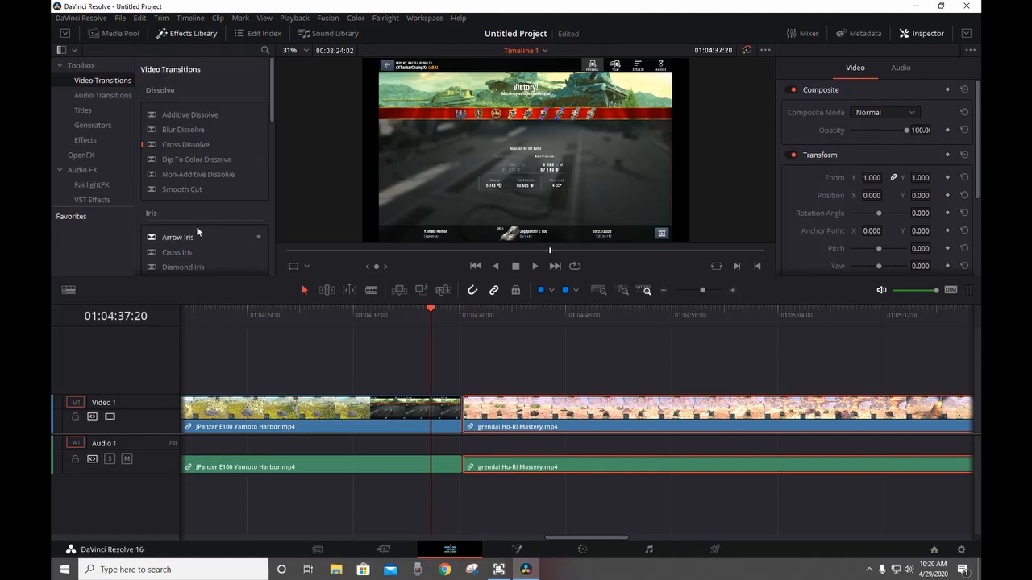
scroll(181, 208, "down", 5)
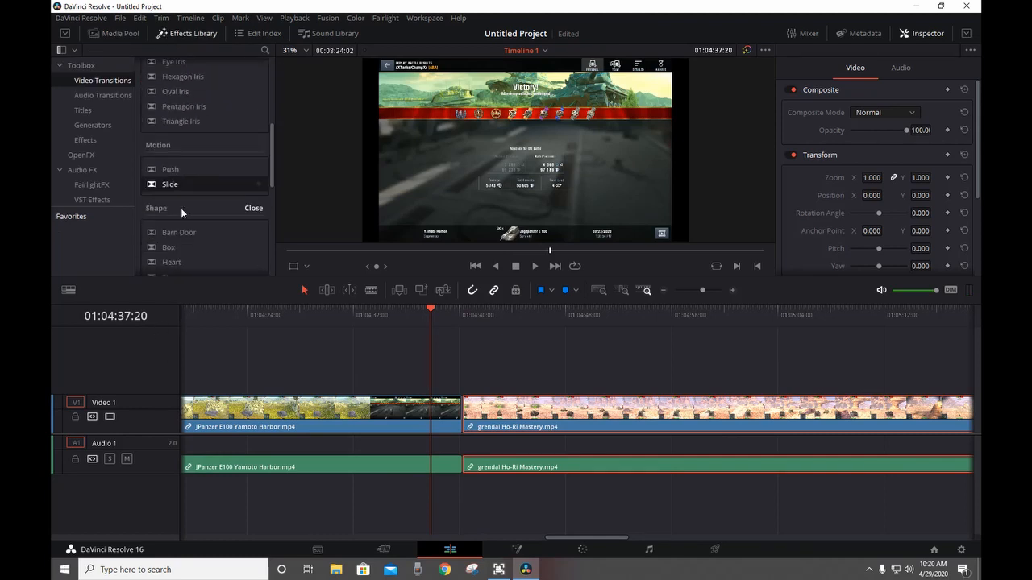
scroll(180, 208, "up", 5)
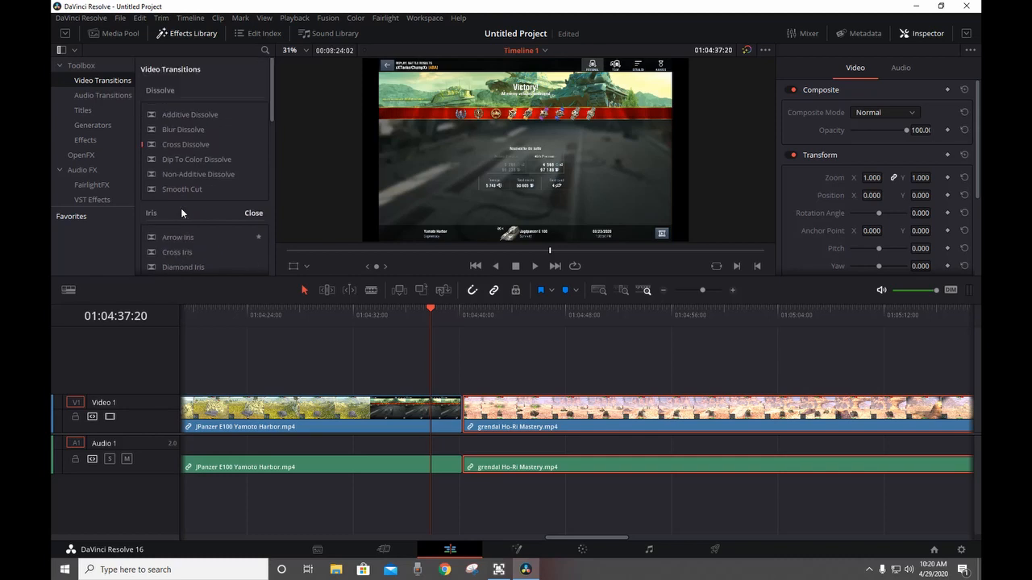
left_click_drag(174, 191, 457, 413)
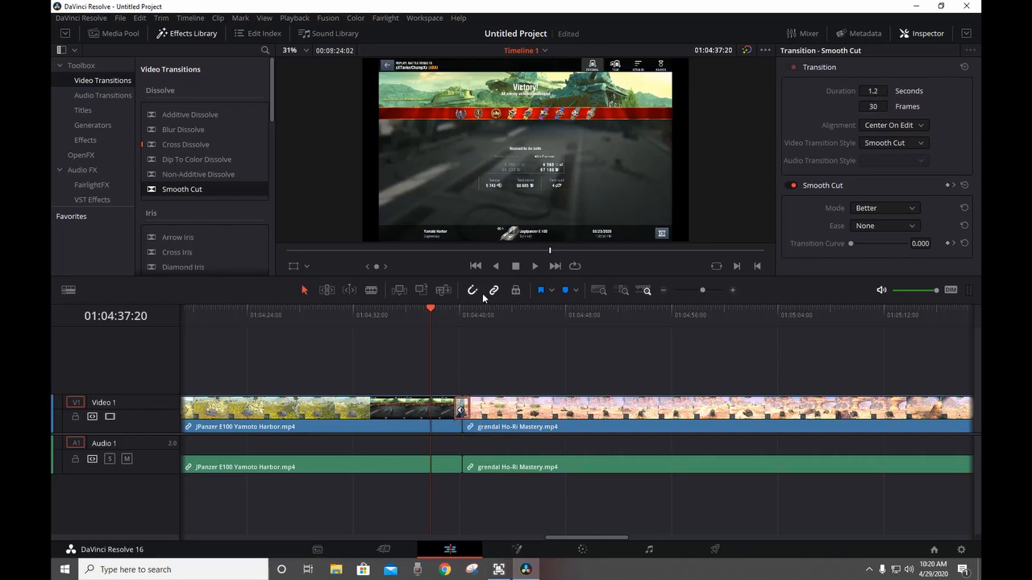
Step: Play the Smooth Cut transition twice from shortly before the edit, the second time from 01:04:36:13
left_click_drag(431, 310, 427, 308)
left_click(537, 265)
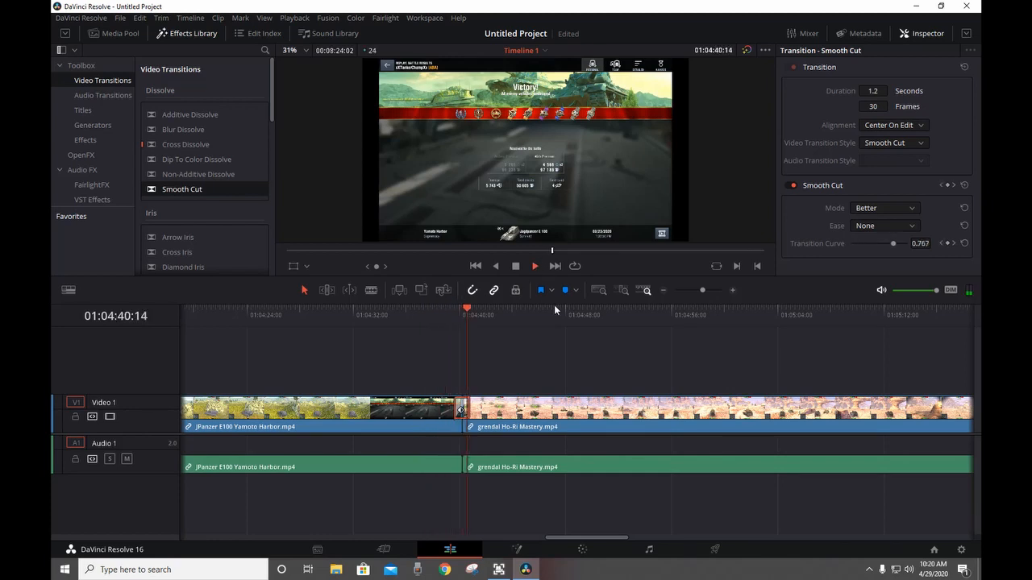
left_click(516, 266)
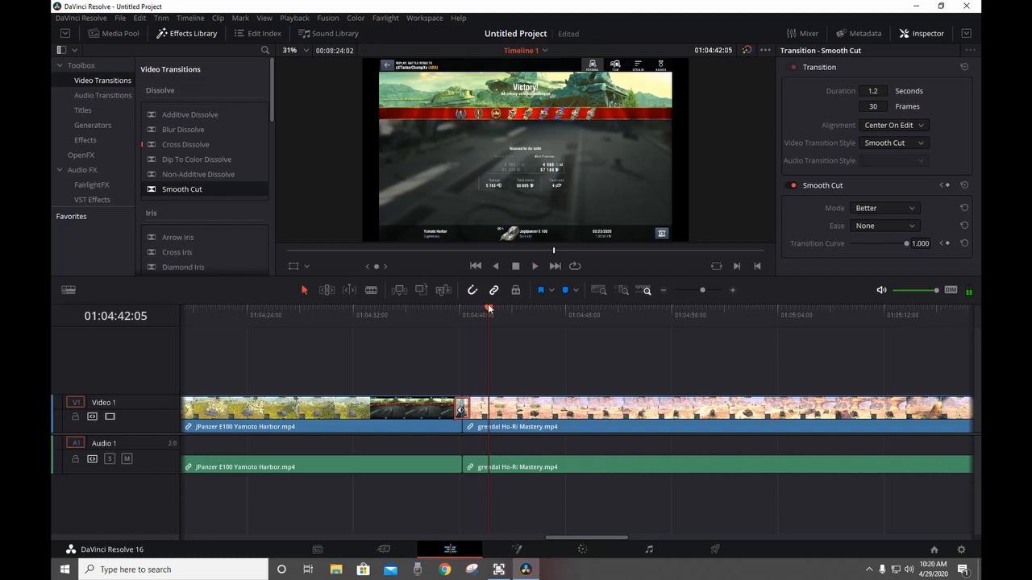
left_click_drag(489, 308, 430, 321)
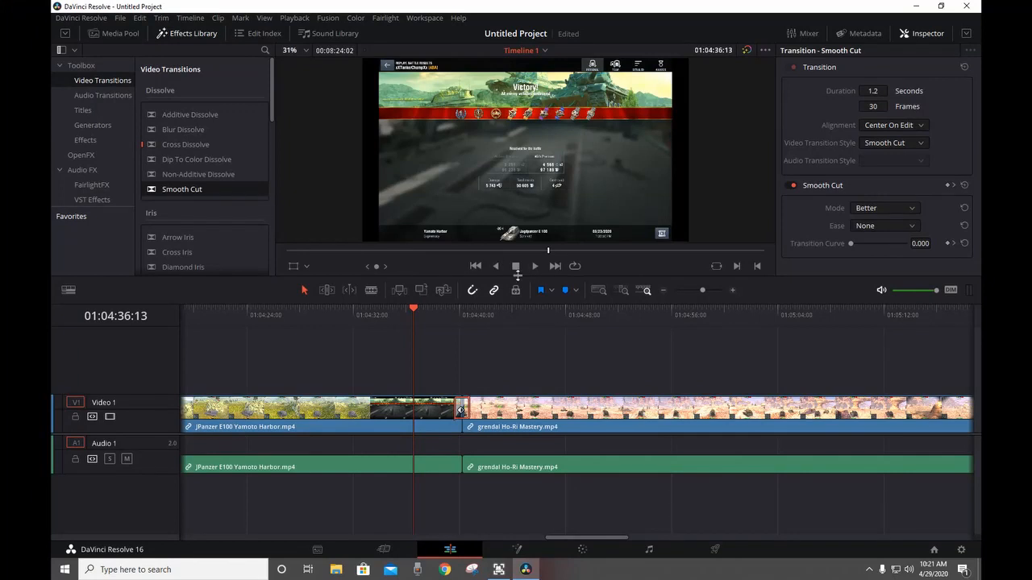
left_click(534, 267)
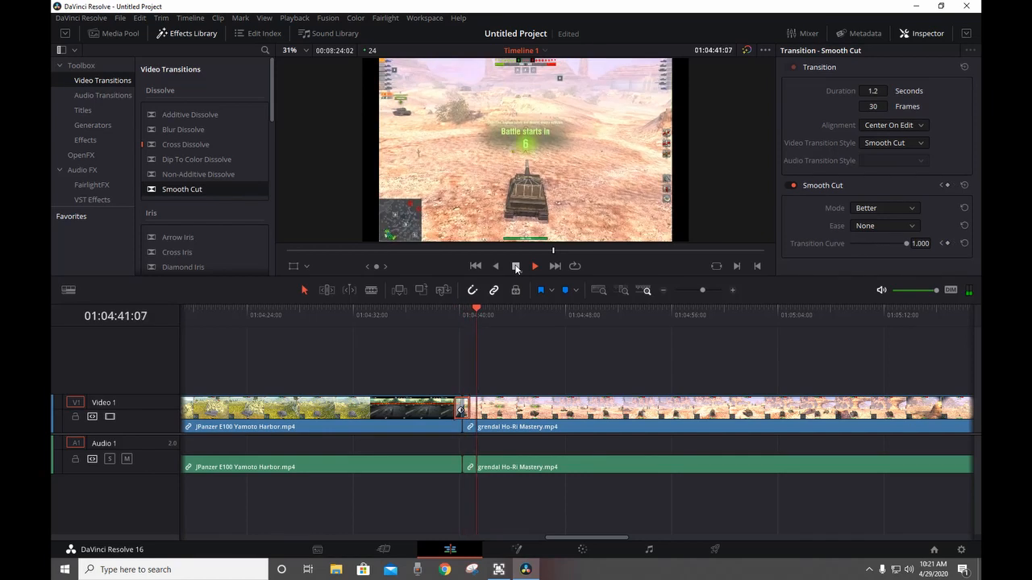
left_click(516, 266)
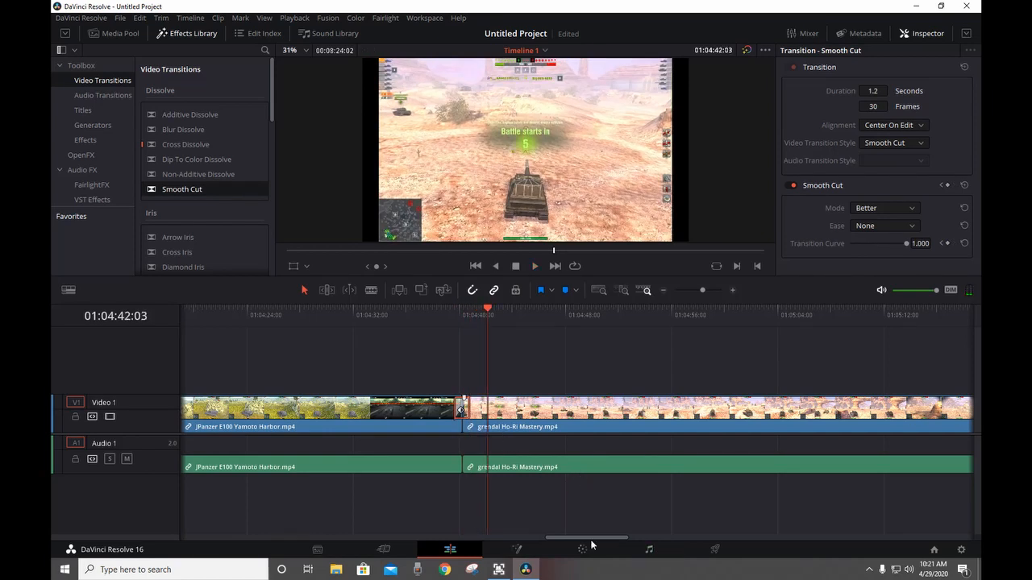
Step: Trim the end of the grendal Ho-Ri Mastery clip back to 01:08:20:21 and move the playhead to the timeline's end
left_click_drag(591, 542, 870, 516)
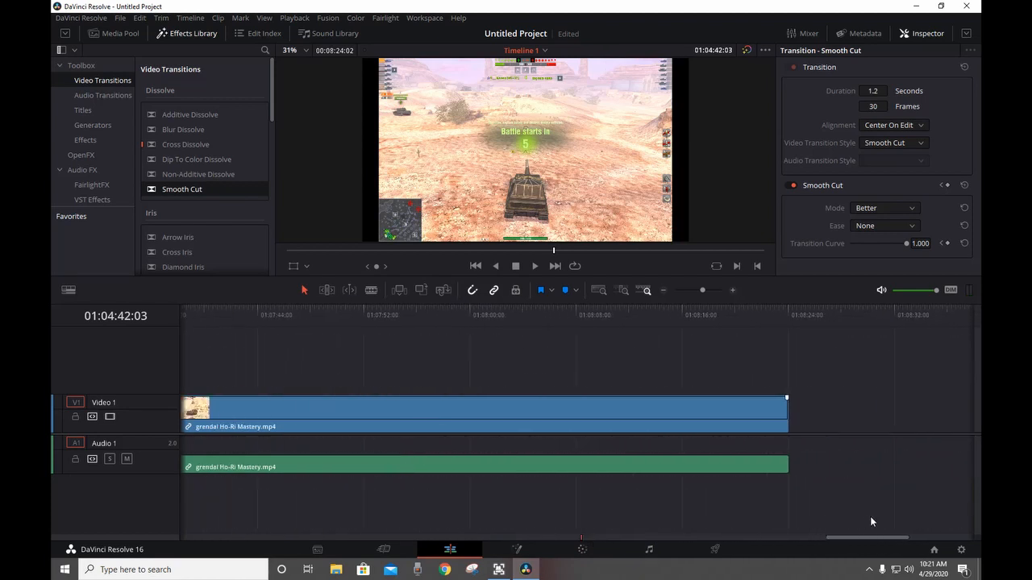
left_click(635, 314)
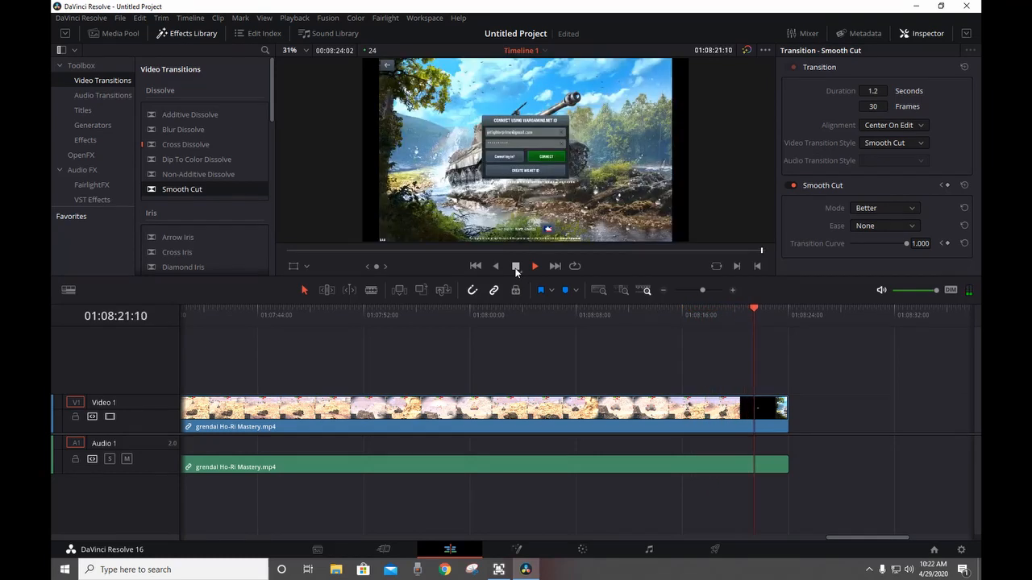
left_click(516, 266)
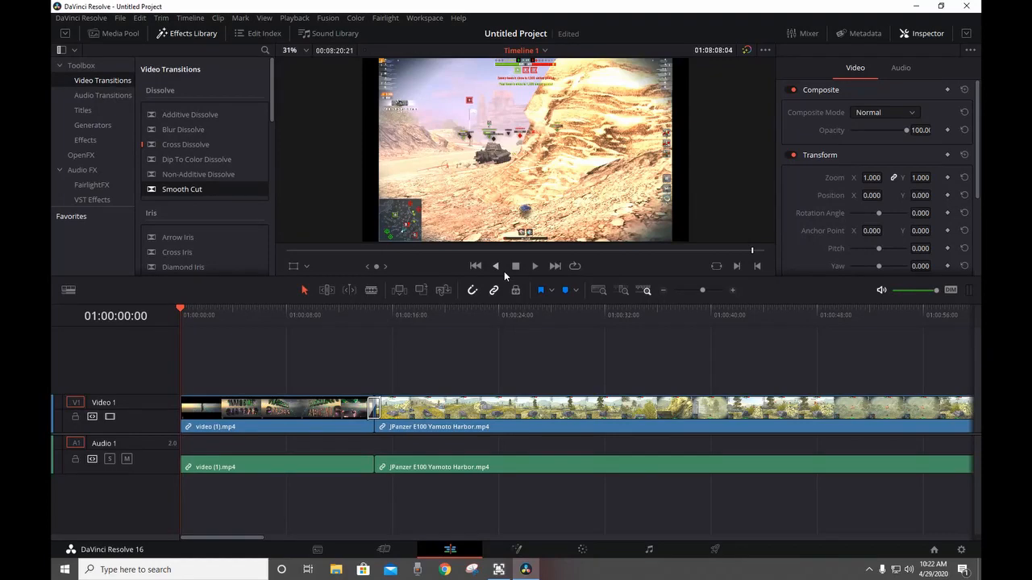
left_click(554, 266)
left_click(553, 266)
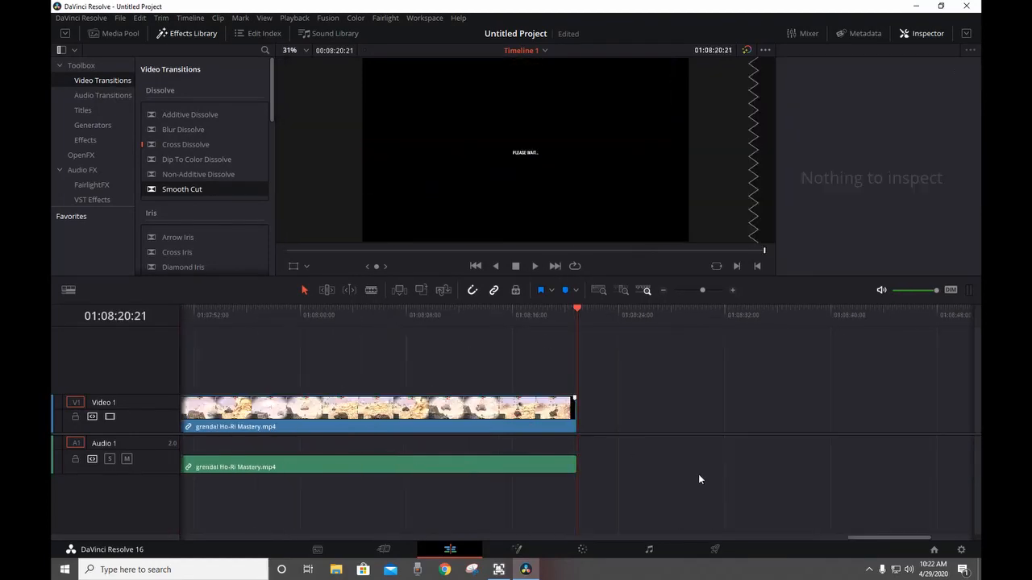
Step: Add the 315262_GlitchV3 clip to the timeline directly after the grendal Ho-Ri Mastery clip
left_click(135, 32)
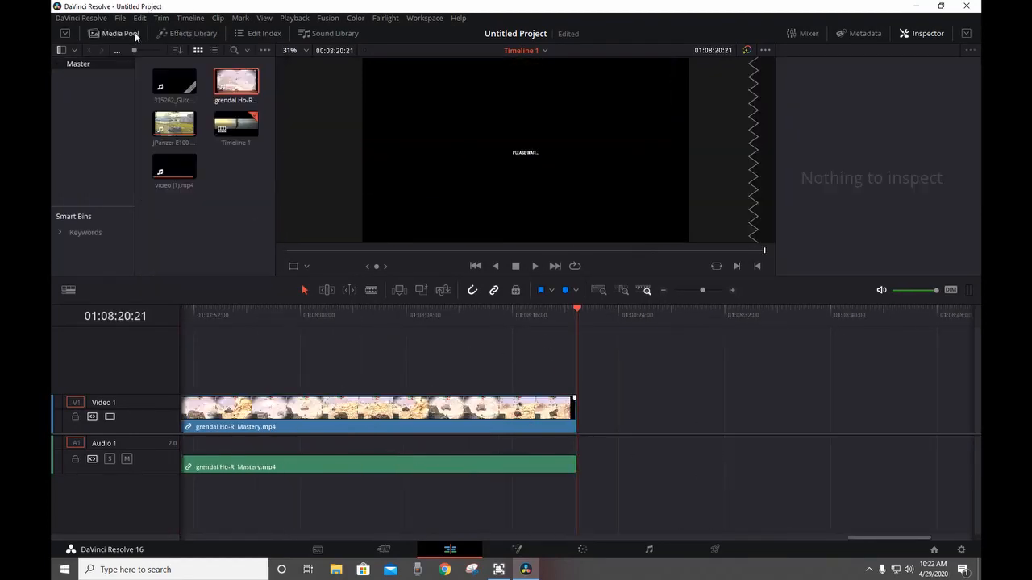
left_click_drag(174, 81, 582, 421)
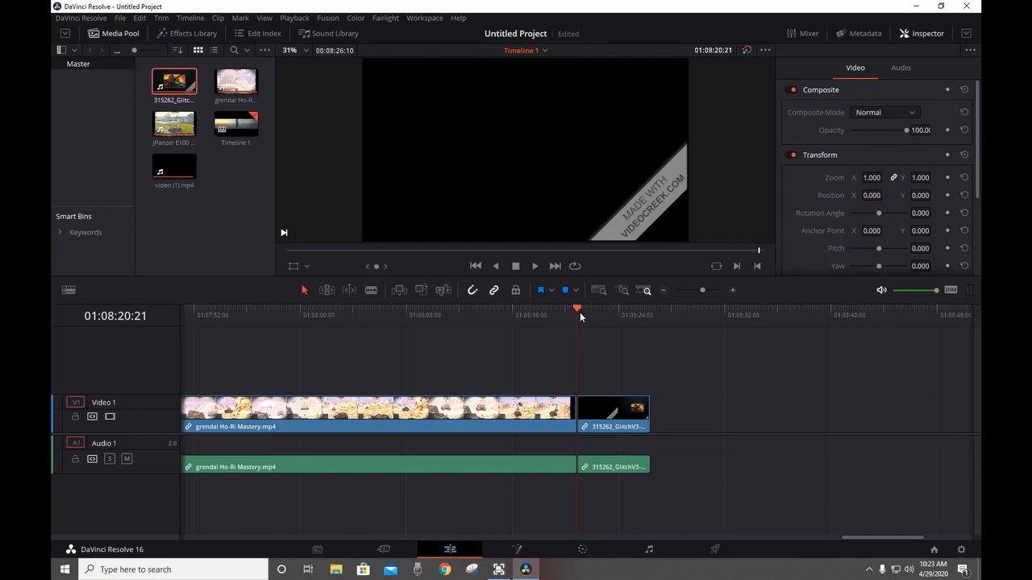
Step: Play the timeline's ending from 01:08:19:03 through the 315262_GlitchV3 clip, and return the playhead to the timeline start
left_click_drag(588, 312, 607, 309)
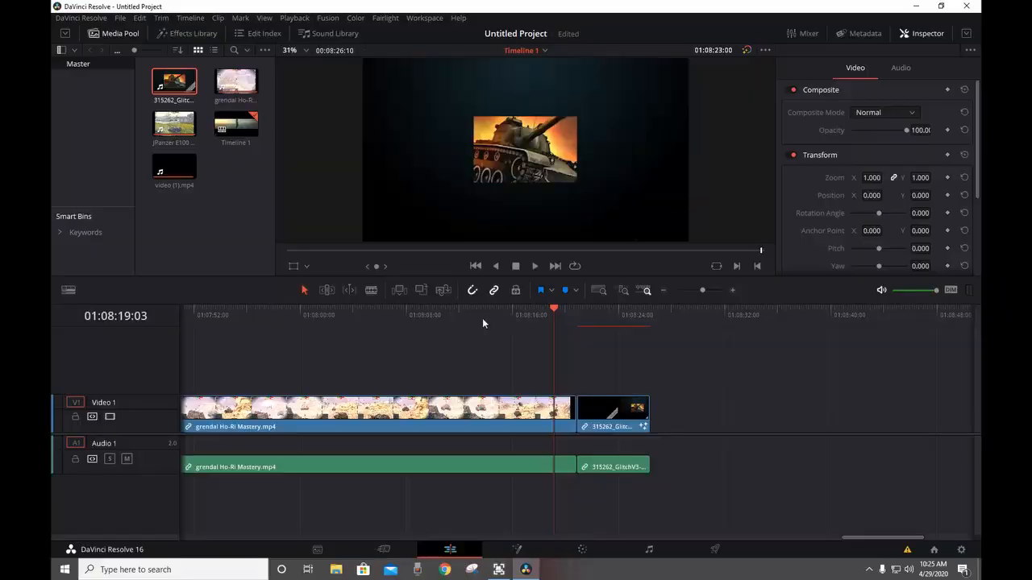
left_click(537, 265)
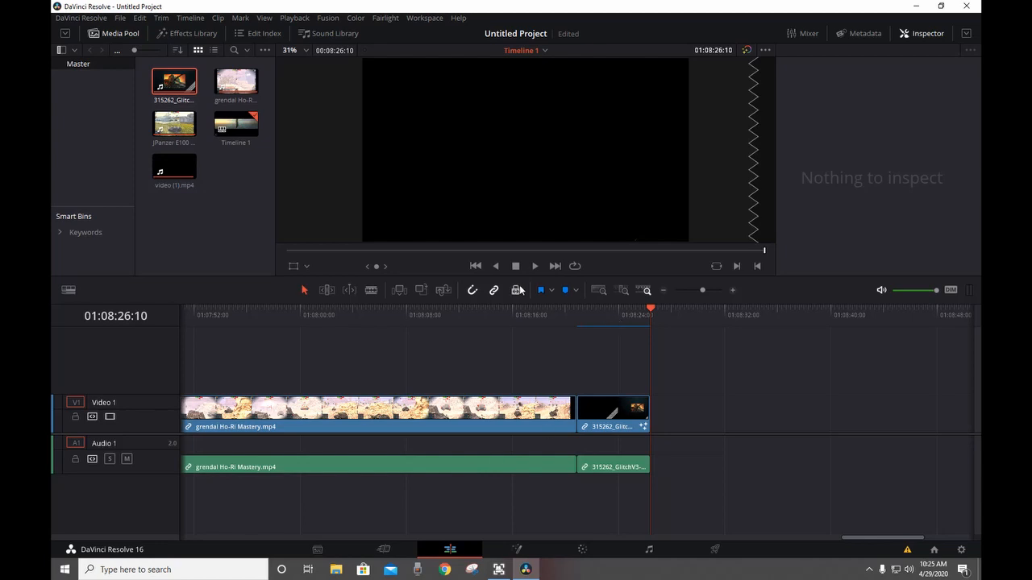
left_click(478, 268)
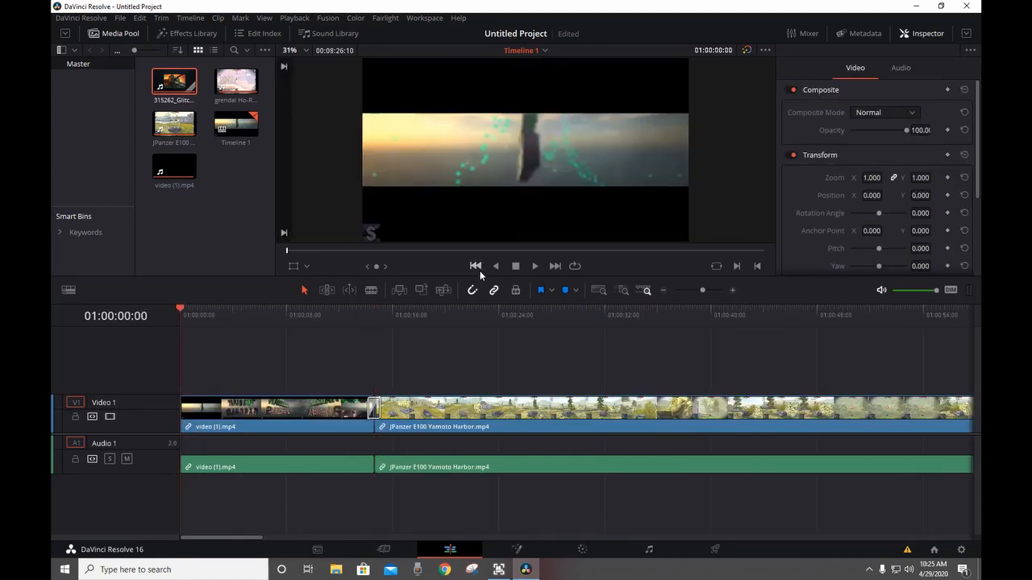
Step: Add a mono audio track to the timeline on the Fairlight page
left_click(639, 550)
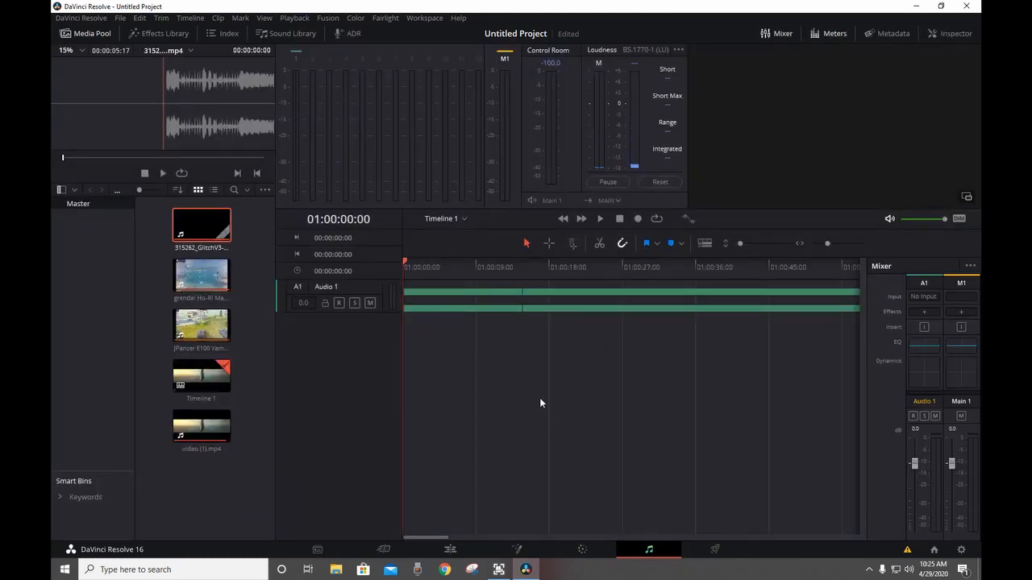
right_click(331, 348)
mouse_move(399, 352)
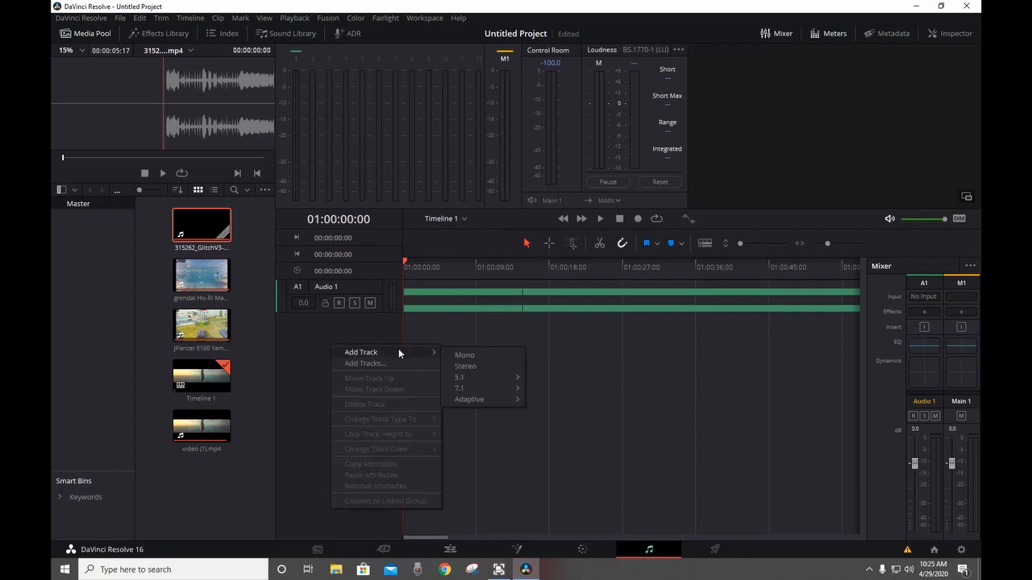
left_click(482, 357)
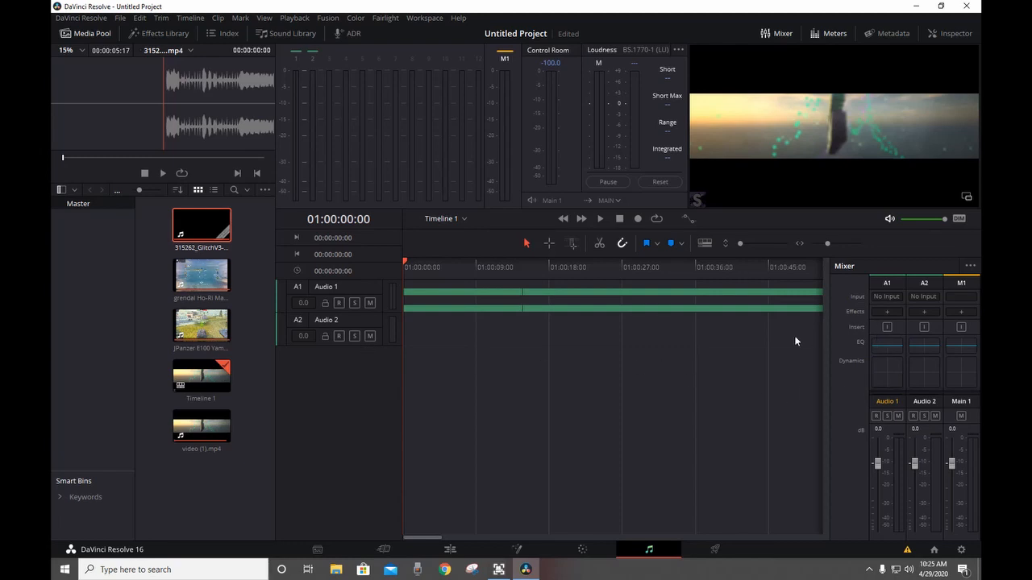
Step: Patch the microphone input to the Audio 2 track and place the playhead at the timeline start
left_click(923, 297)
left_click(920, 322)
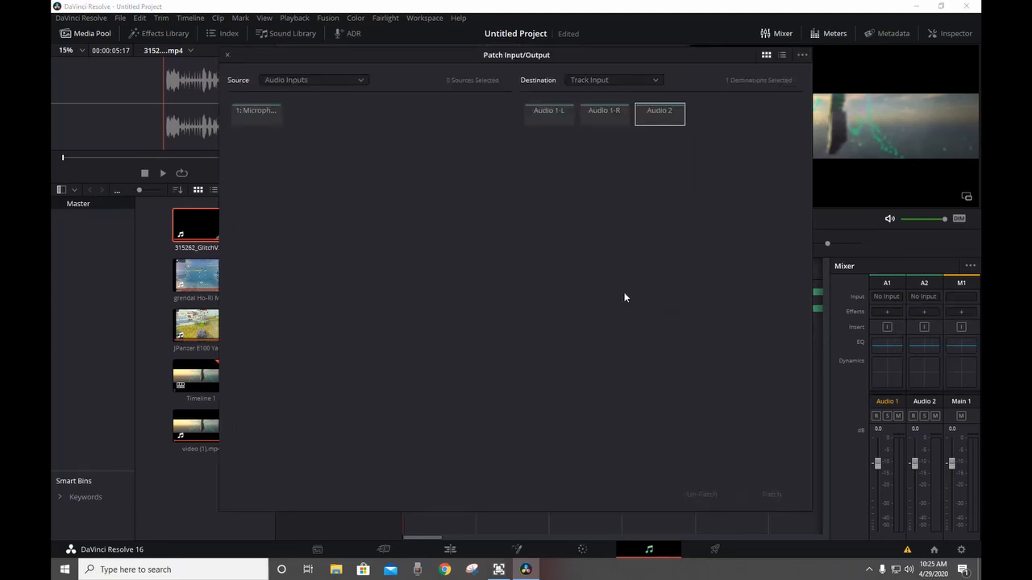
left_click(252, 113)
left_click(773, 494)
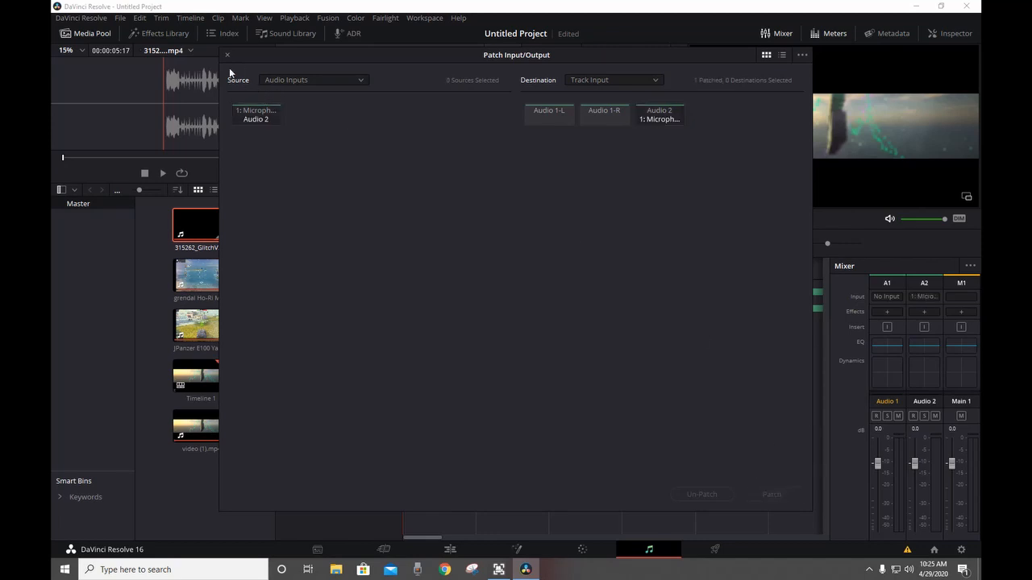
left_click(227, 54)
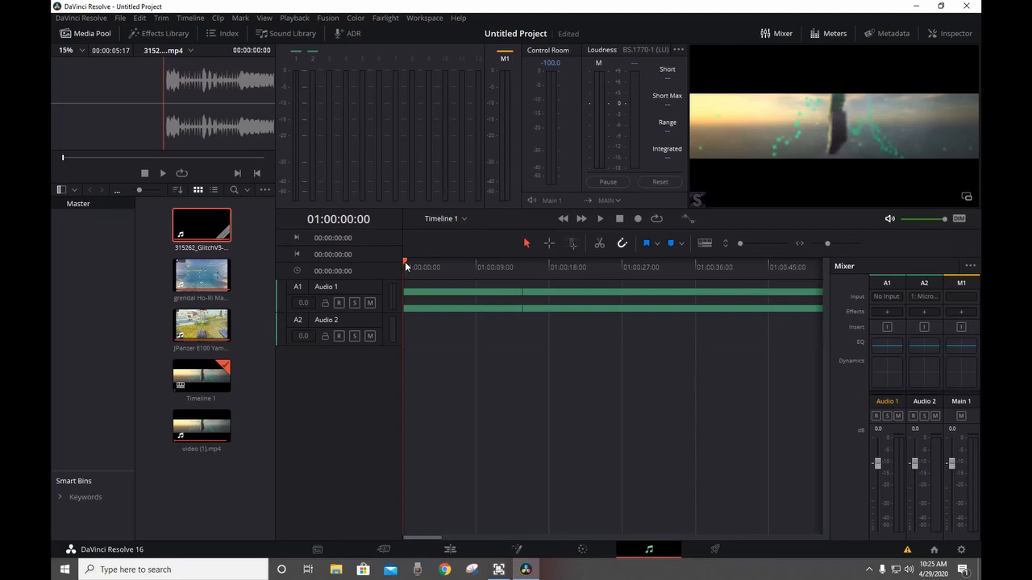
mouse_move(405, 264)
left_mouse_down()
mouse_move(424, 264)
mouse_move(400, 265)
left_mouse_up()
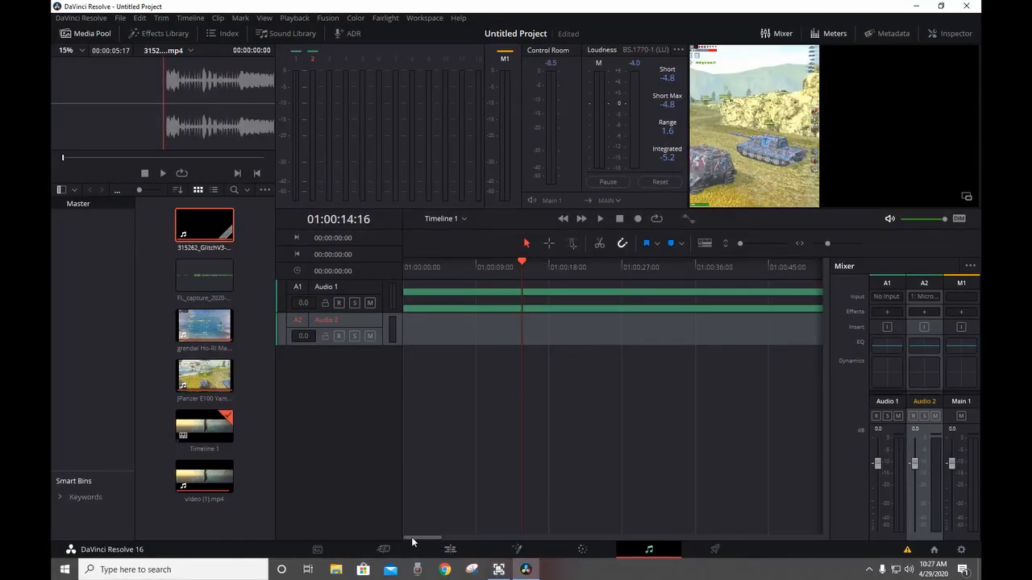
Step: Switch to the Edit page and go to the 315262_GlitchV3 clip at the end of the timeline
left_click(448, 548)
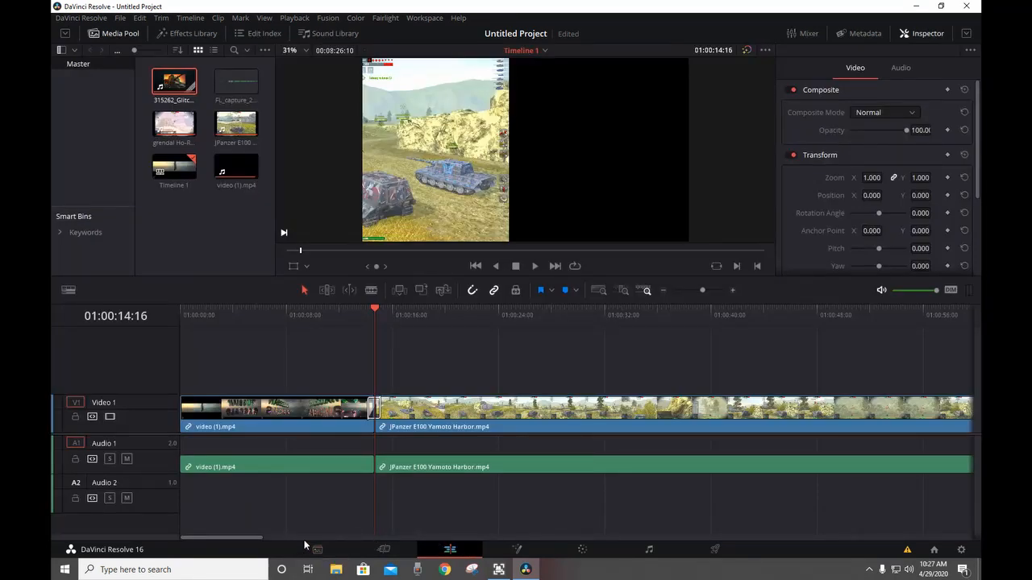
left_click_drag(256, 537, 842, 443)
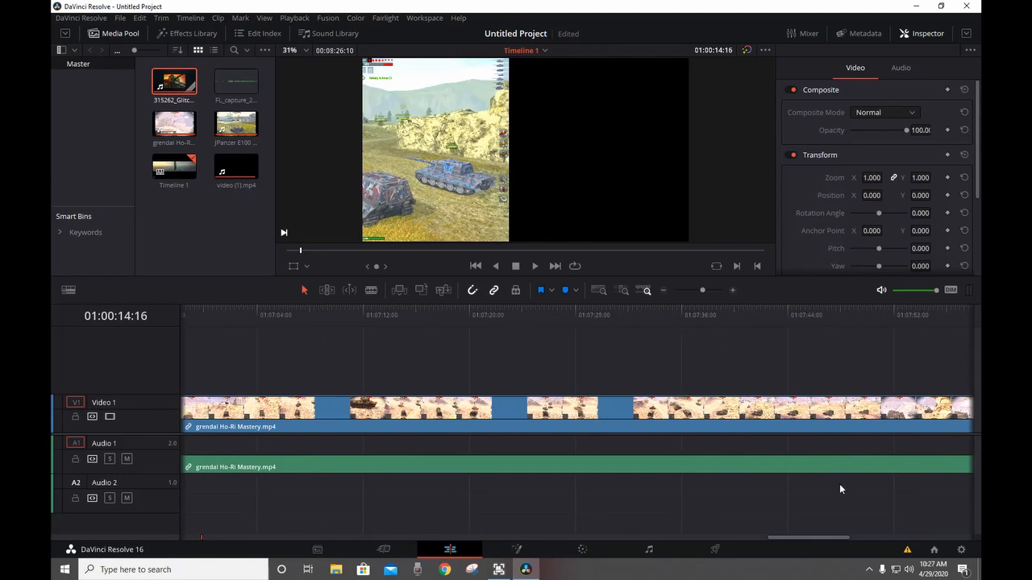
left_click_drag(808, 542, 925, 504)
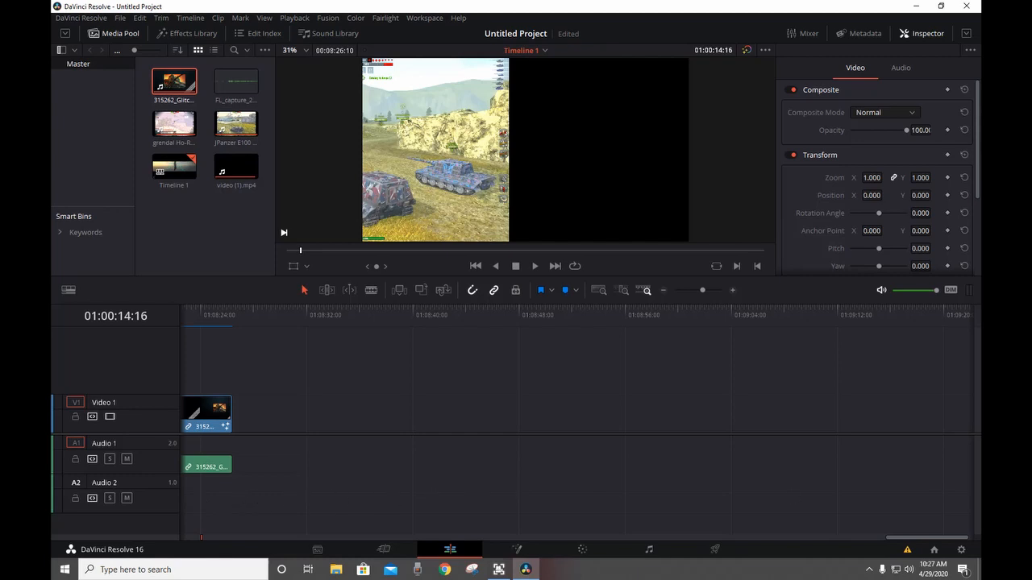
mouse_move(951, 540)
left_mouse_down()
mouse_move(903, 542)
mouse_move(932, 541)
left_mouse_up()
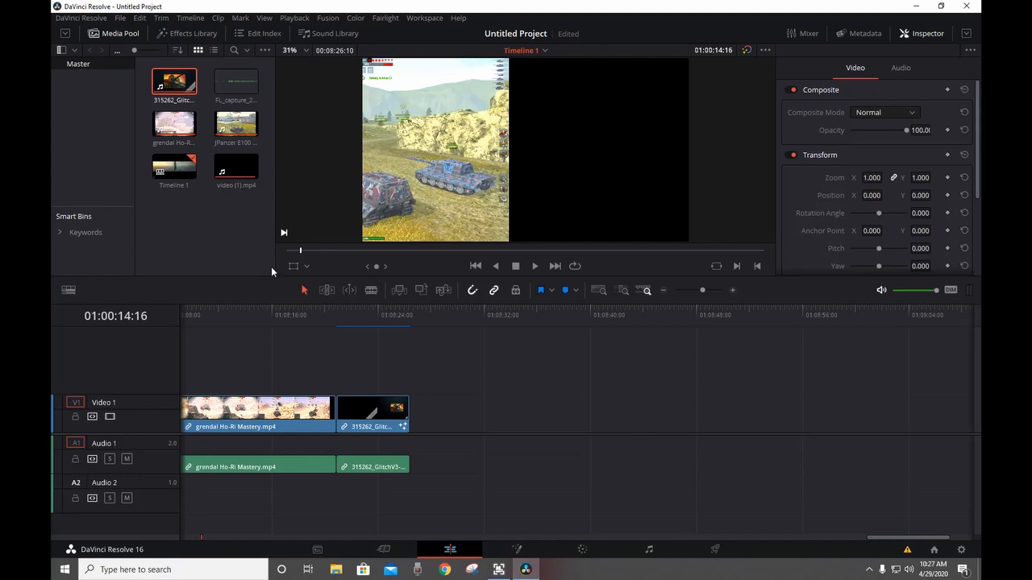
Step: Add the FL_capture recording to the Audio 2 track after the edit and move the 315262_GlitchV3 clip to the recording's end
left_click_drag(237, 80, 792, 498)
left_click_drag(896, 507, 892, 508)
left_click_drag(375, 411, 949, 477)
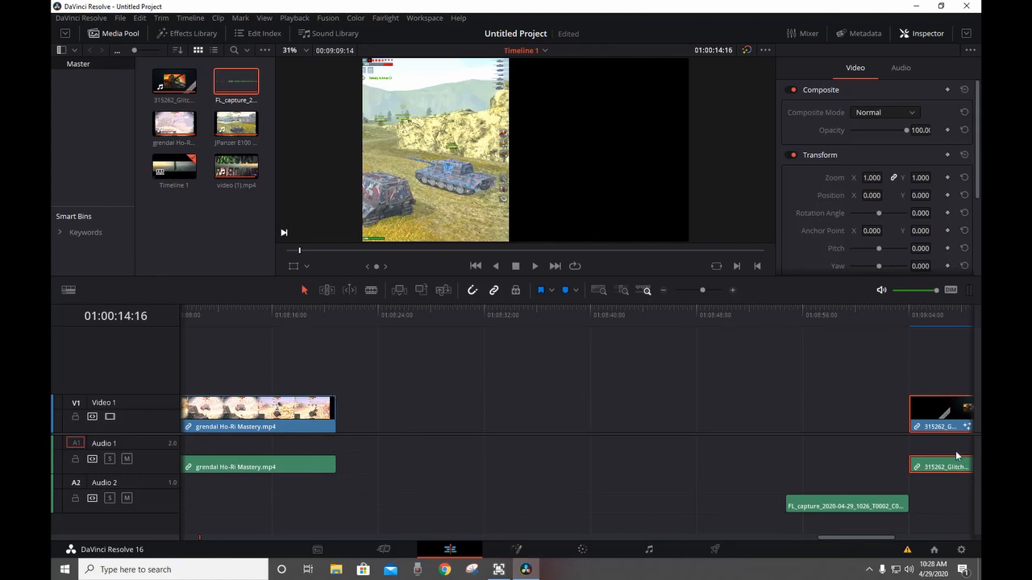
Step: Delete the FL_capture clip from Audio 2 and move the 315262_GlitchV3 clip back directly after the grendal Ho-Ri Mastery clip
left_click(872, 509)
key("Delete")
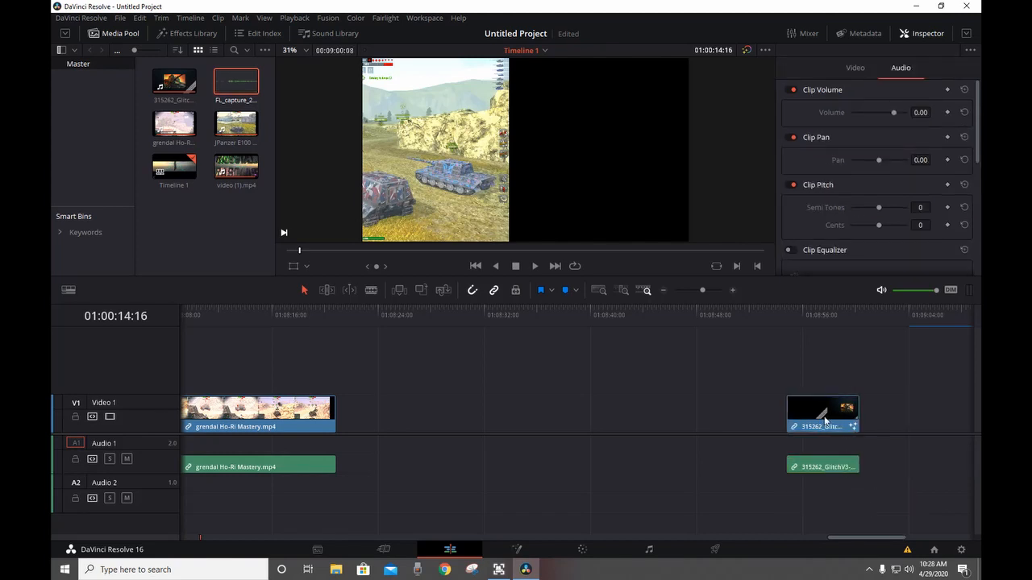
left_click_drag(824, 418, 315, 411)
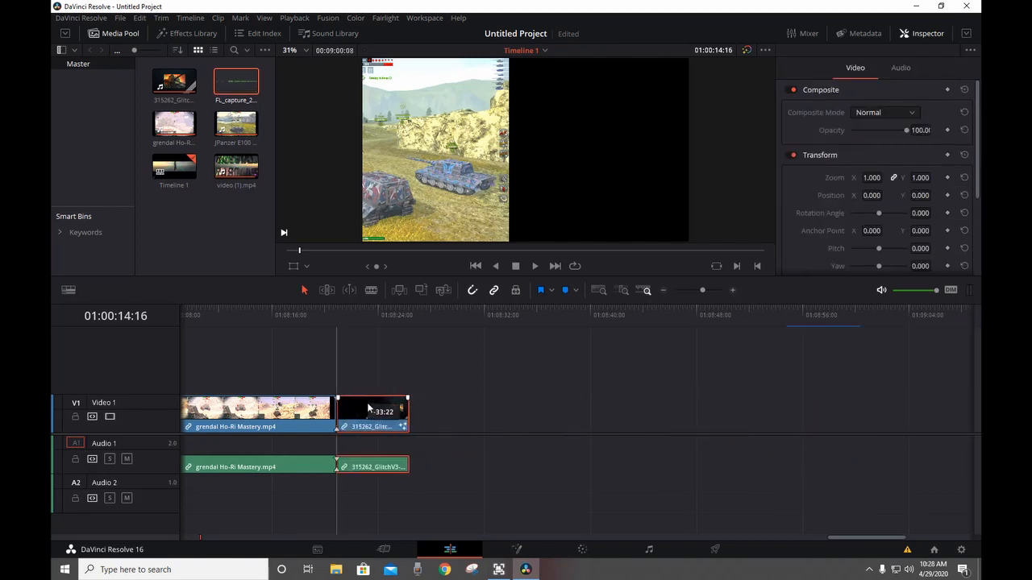
Step: Import the quack, Quick Fart, Sad Trombone, Strong_Punch and Ta Da sound effects into the media pool
left_click_drag(878, 538, 198, 478)
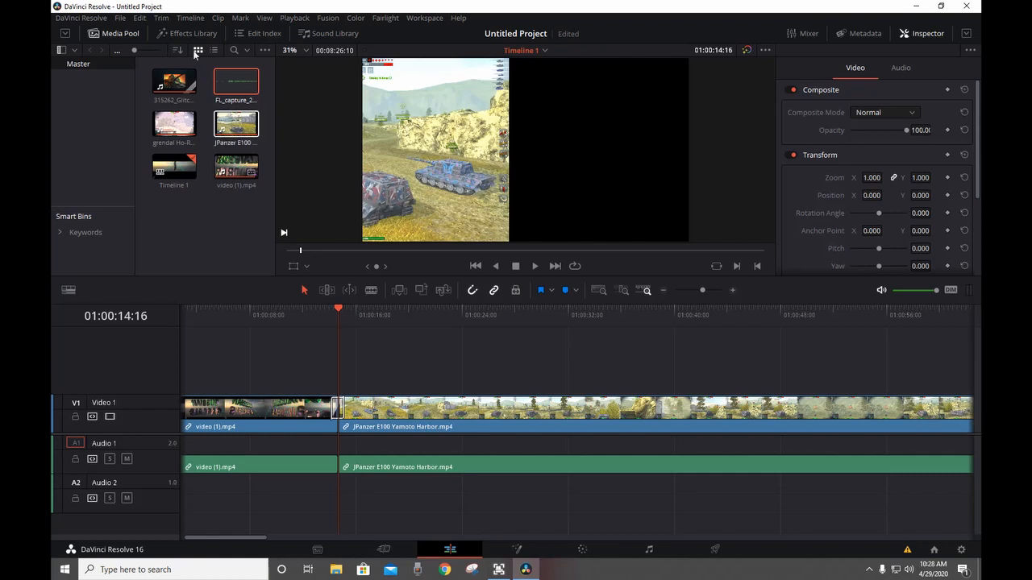
right_click(202, 238)
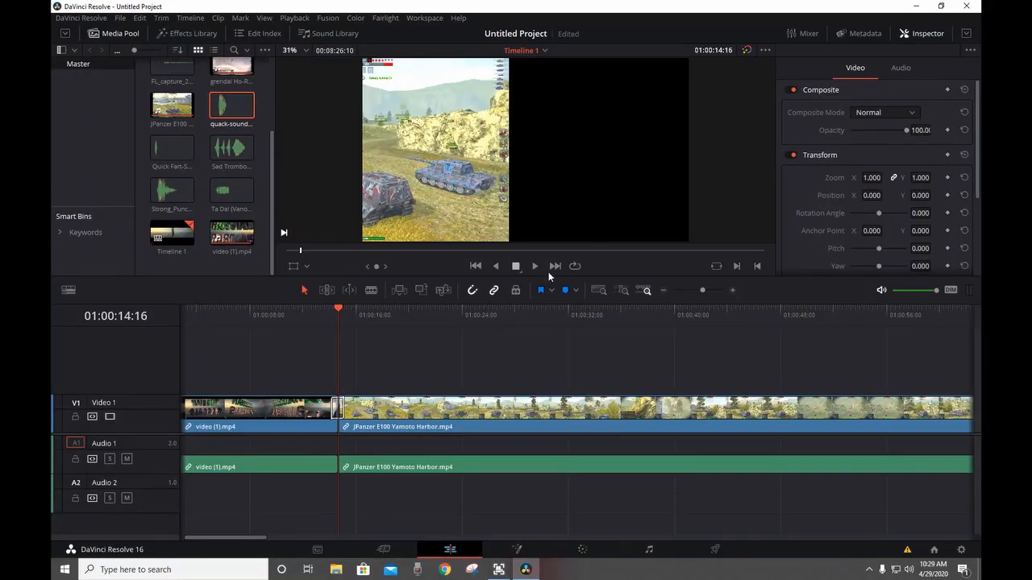
Step: Play through the JPanzer E100 clip to find a shot and place the quack sound on a new audio track at 01:00:42:02
left_click(535, 265)
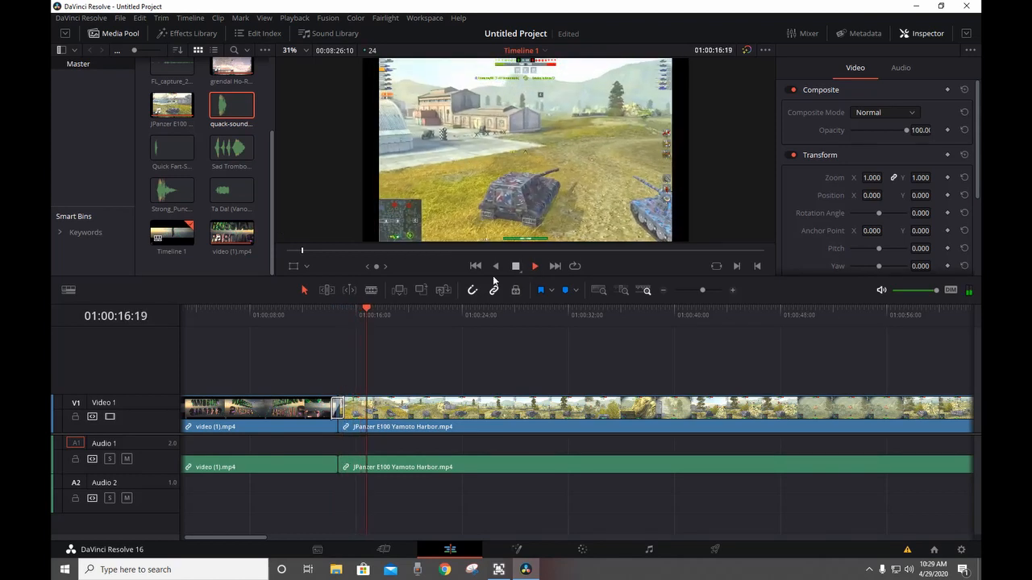
left_click_drag(382, 311, 666, 321)
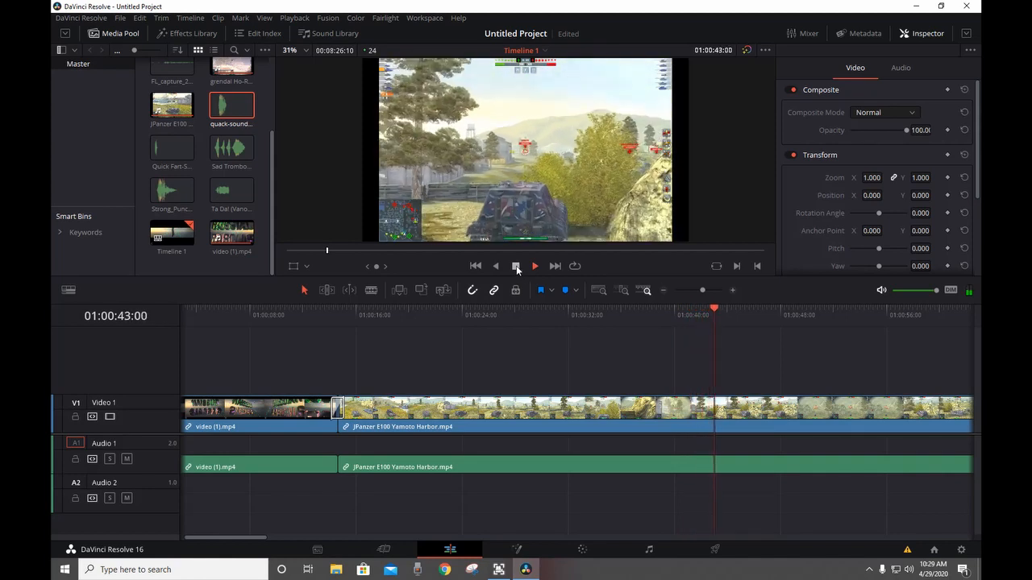
key("space")
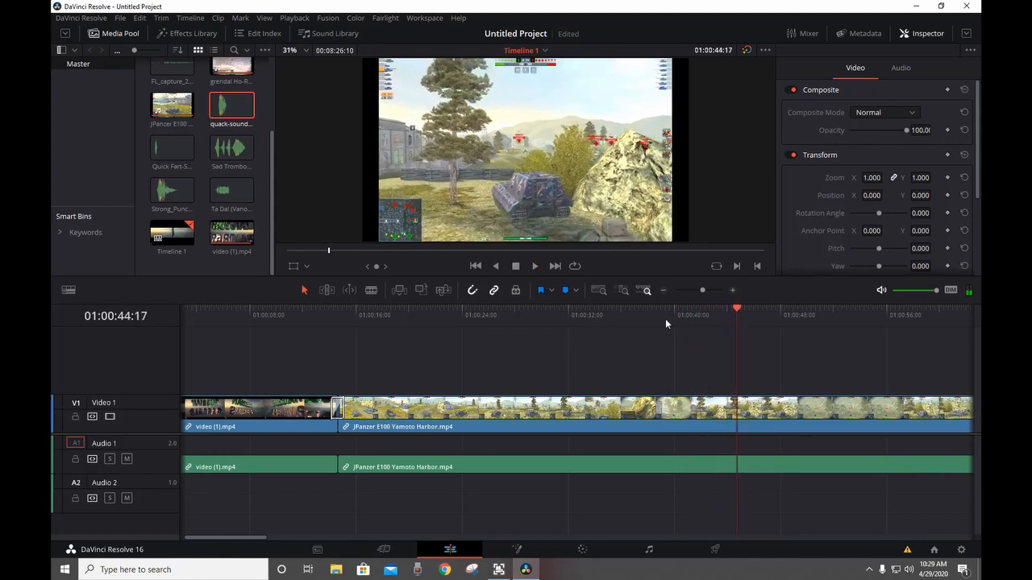
left_click_drag(738, 311, 703, 311)
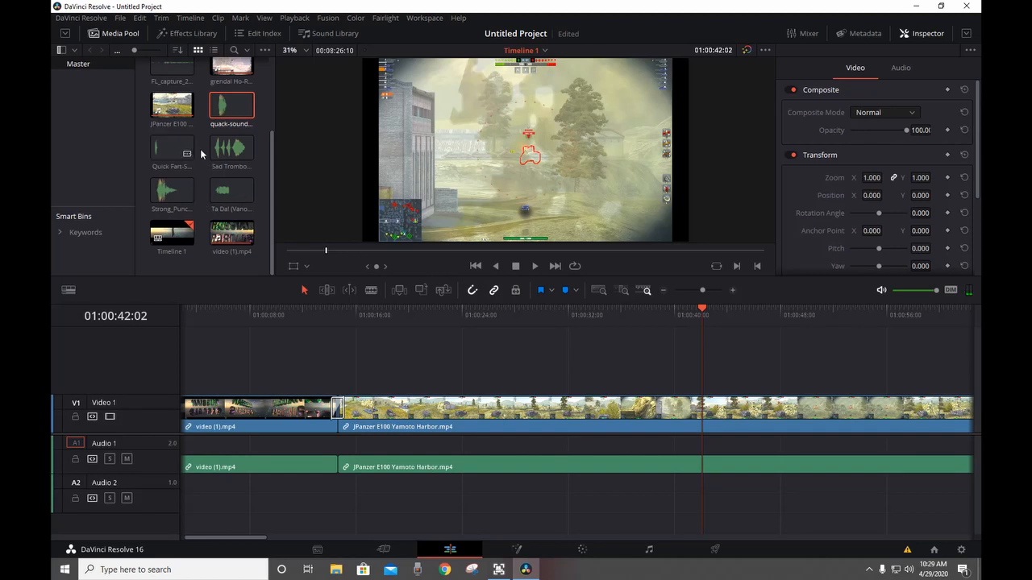
left_click_drag(231, 105, 702, 507)
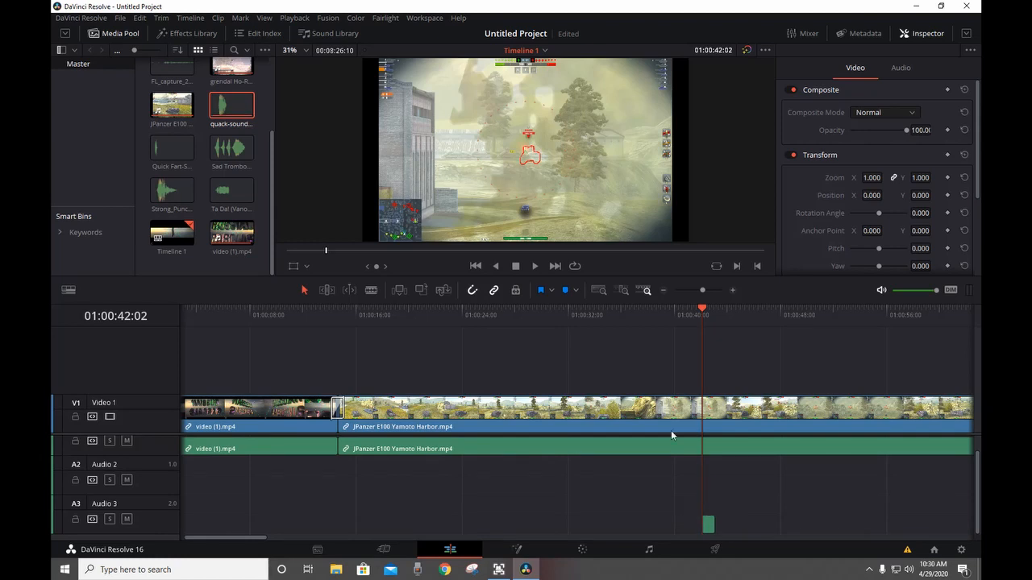
Step: Play the timeline from just before the quack sound to check its timing against the video
left_click_drag(694, 313, 686, 314)
left_click(535, 267)
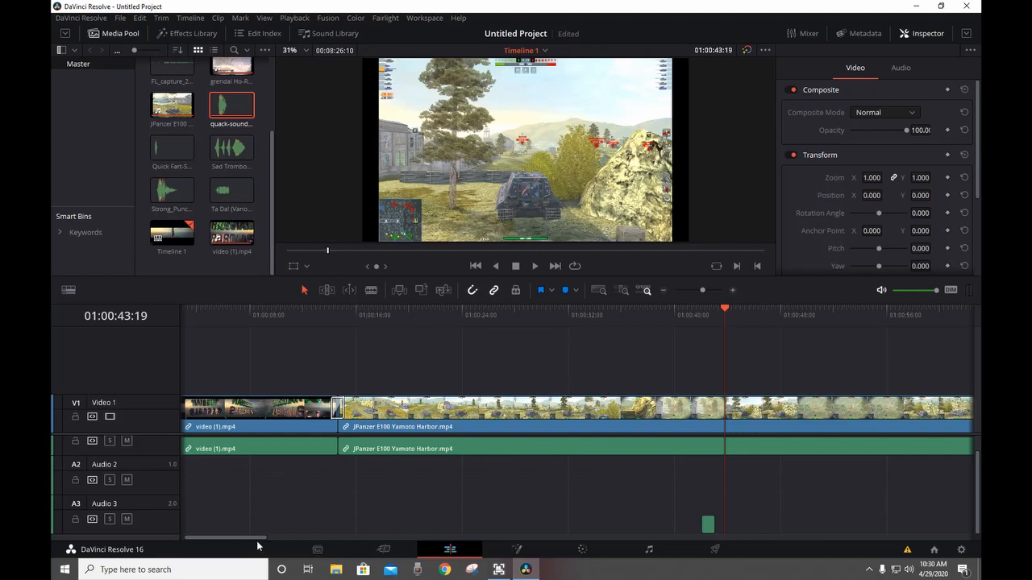
left_click_drag(258, 541, 304, 545)
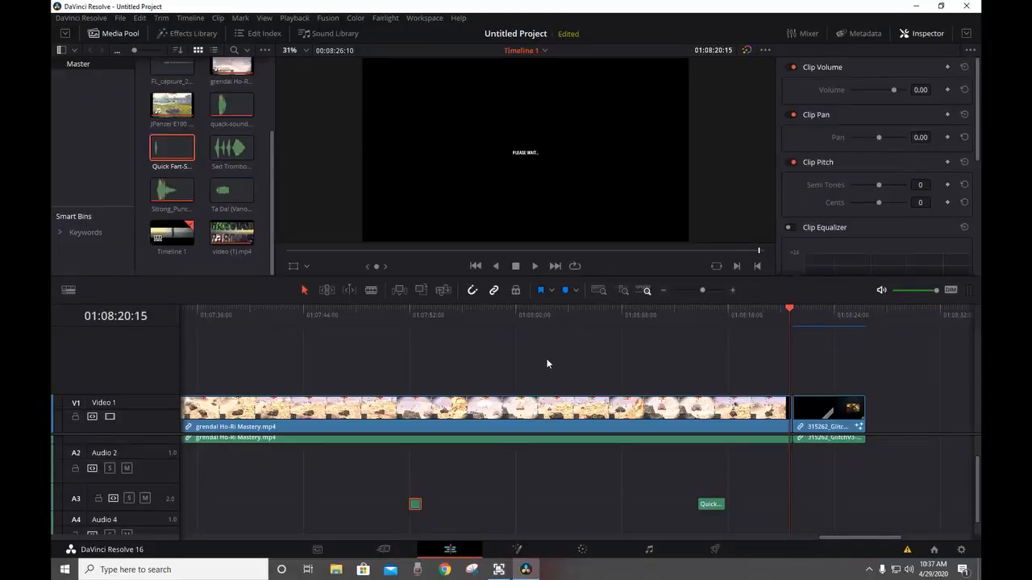
Step: Add a Text title on a new video track above the grendal Ho-Ri Mastery clip, starting at 01:08:12:19
left_click_drag(818, 443, 759, 463)
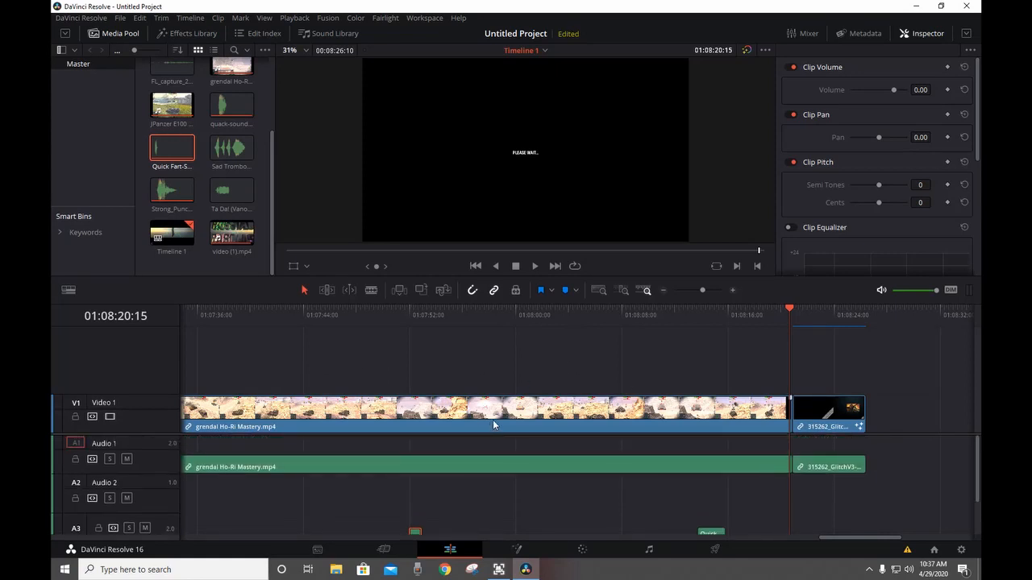
left_click_drag(788, 317, 698, 324)
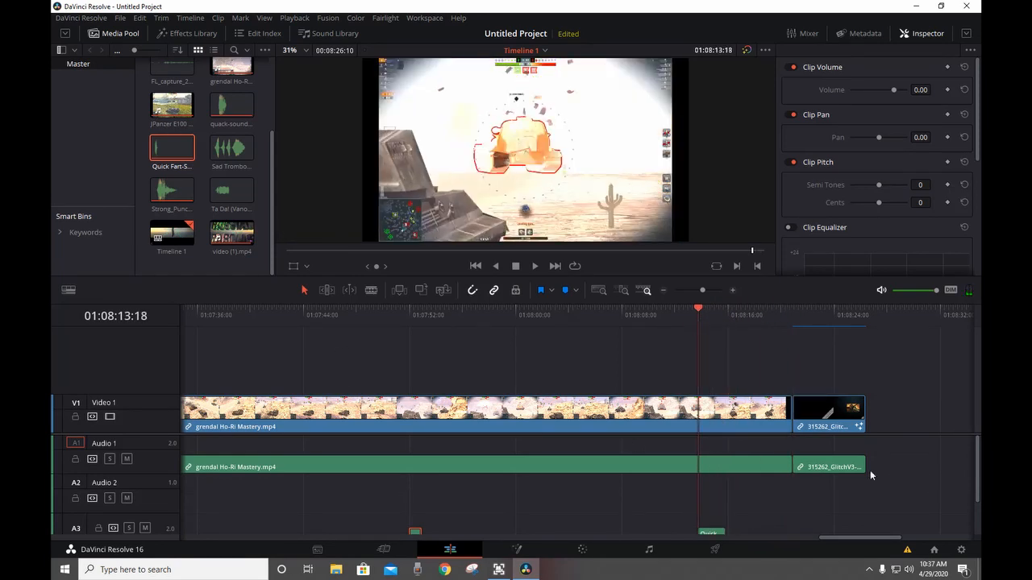
left_click_drag(697, 308, 686, 306)
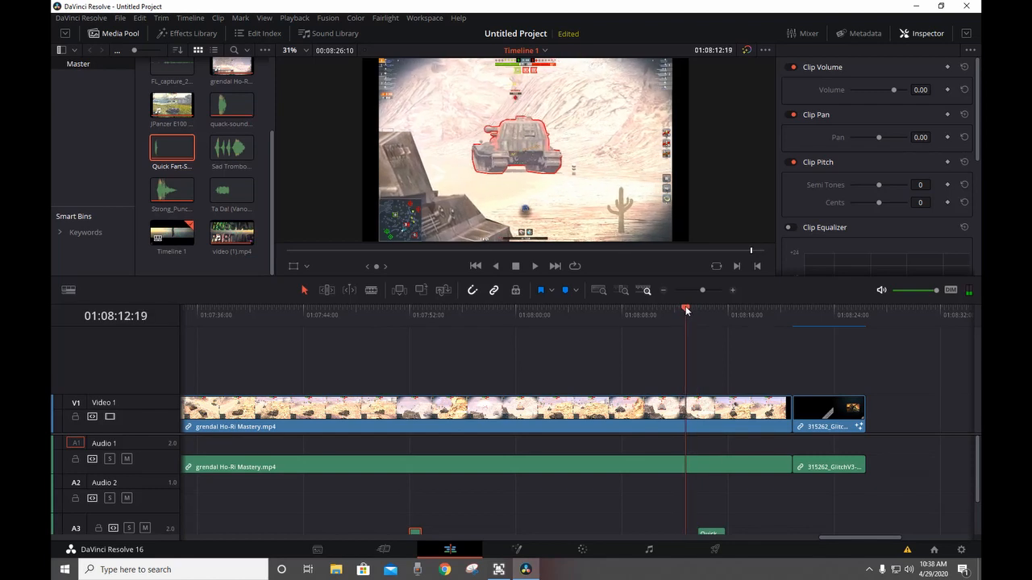
left_click(186, 34)
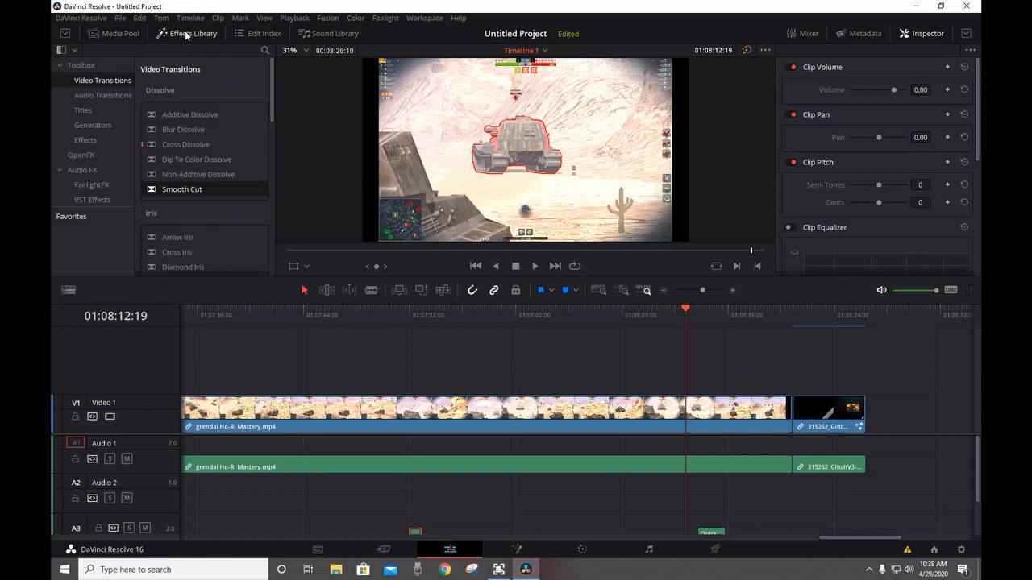
left_click(105, 110)
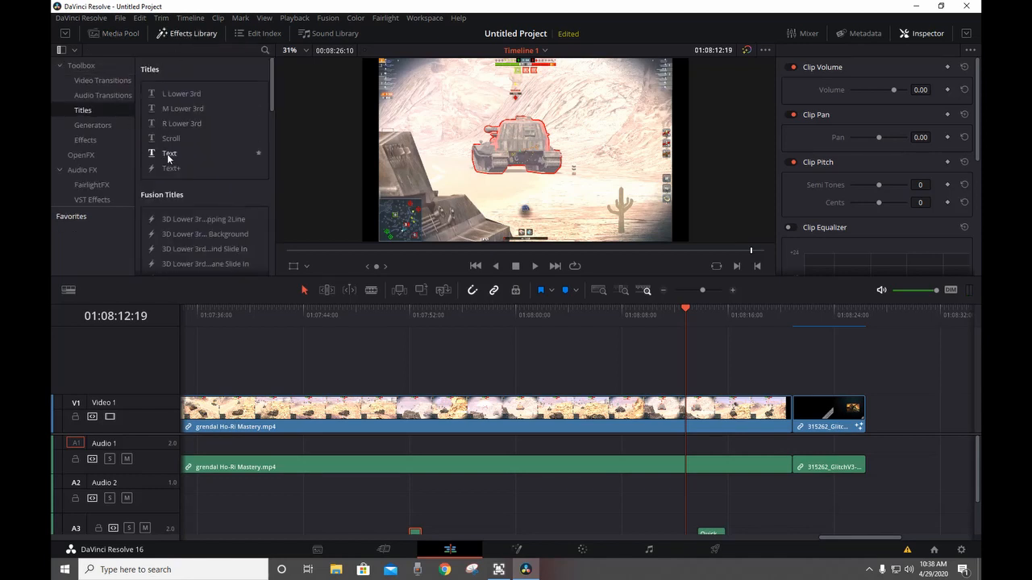
left_click_drag(169, 155, 685, 371)
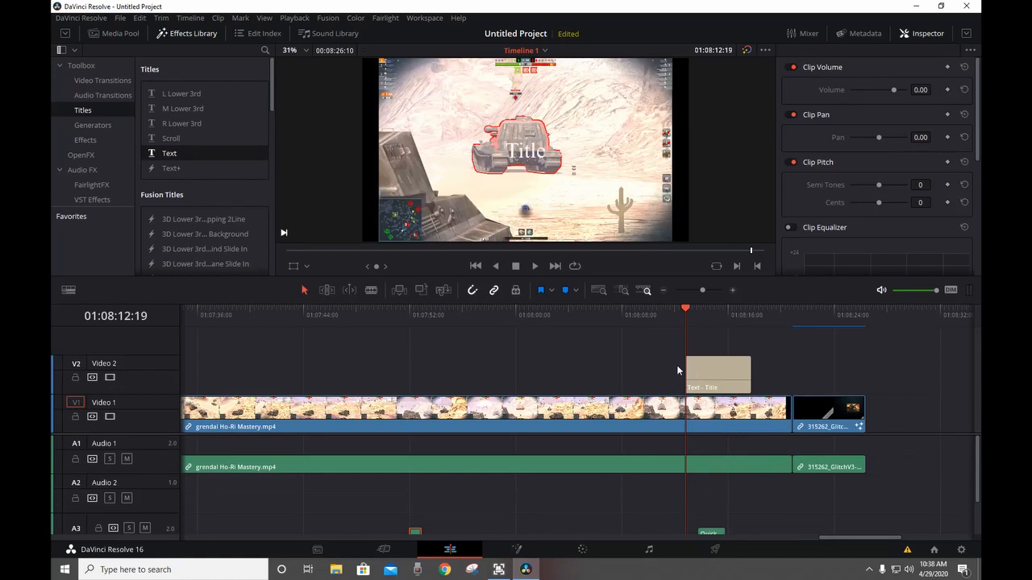
Step: Replace the title's placeholder text with "He touched the butt!!!!!!!"
left_click(720, 377)
double_click(803, 116)
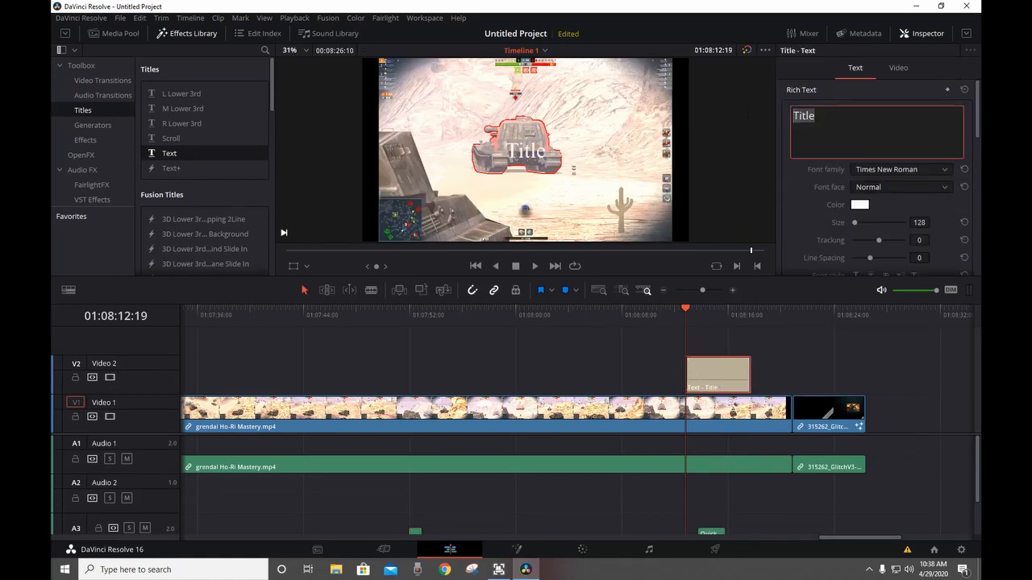
type("He")
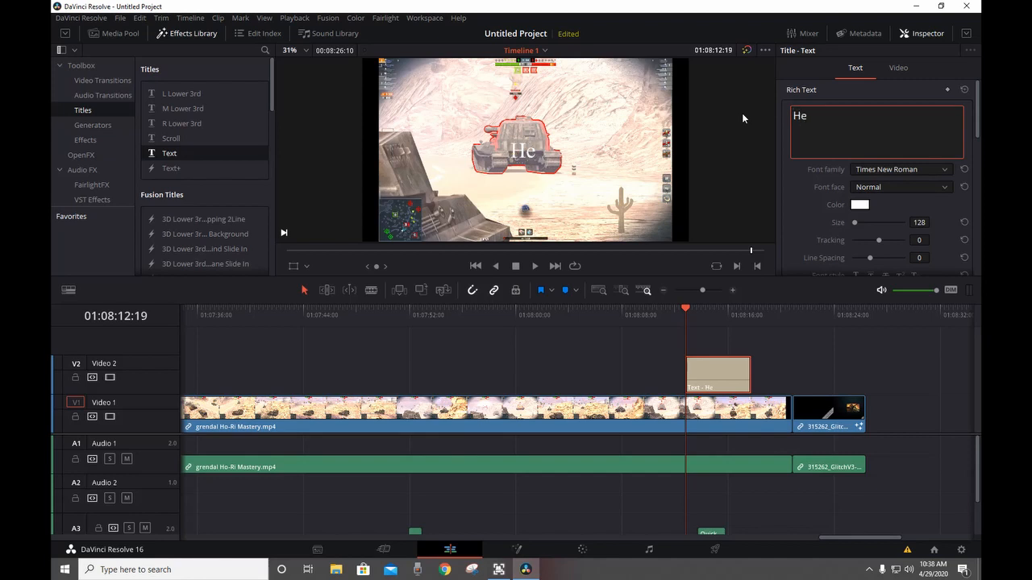
type(" tough")
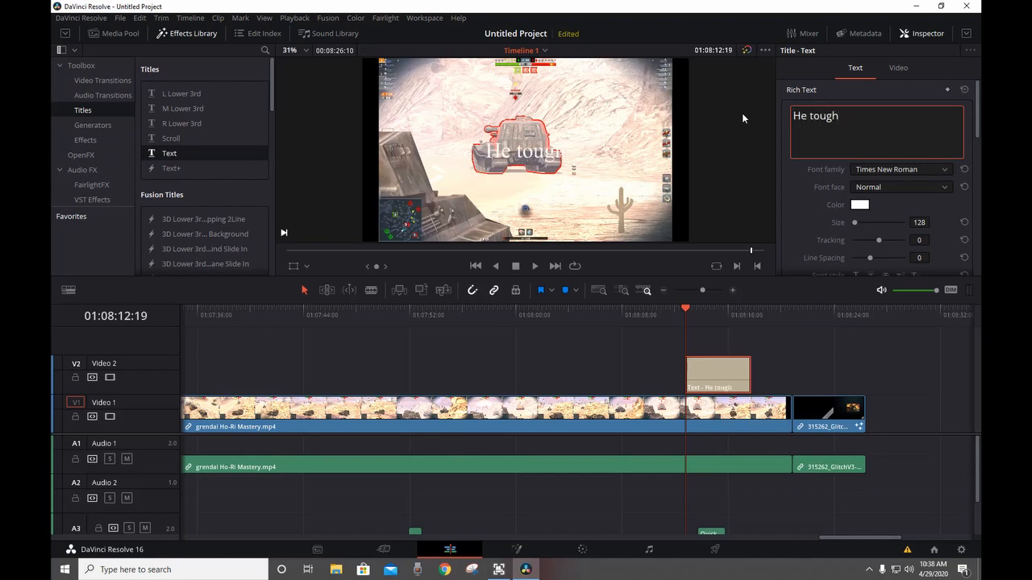
key("BackSpace")
key("BackSpace")
type("vhed the")
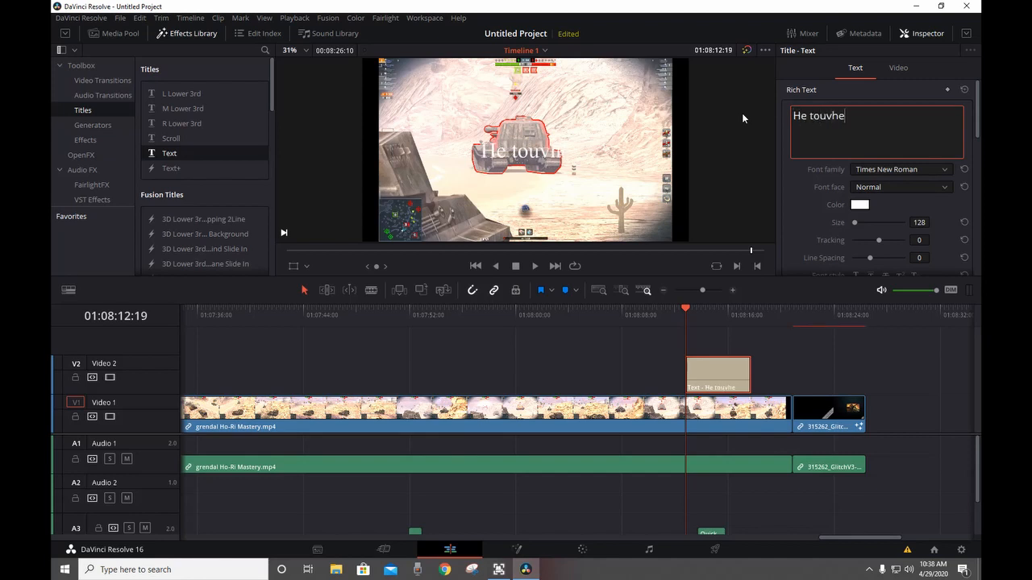
key("BackSpace")
key("BackSpace")
key("BackSpace")
key("BackSpace")
key("BackSpace")
key("BackSpace")
key("BackSpace")
key("BackSpace")
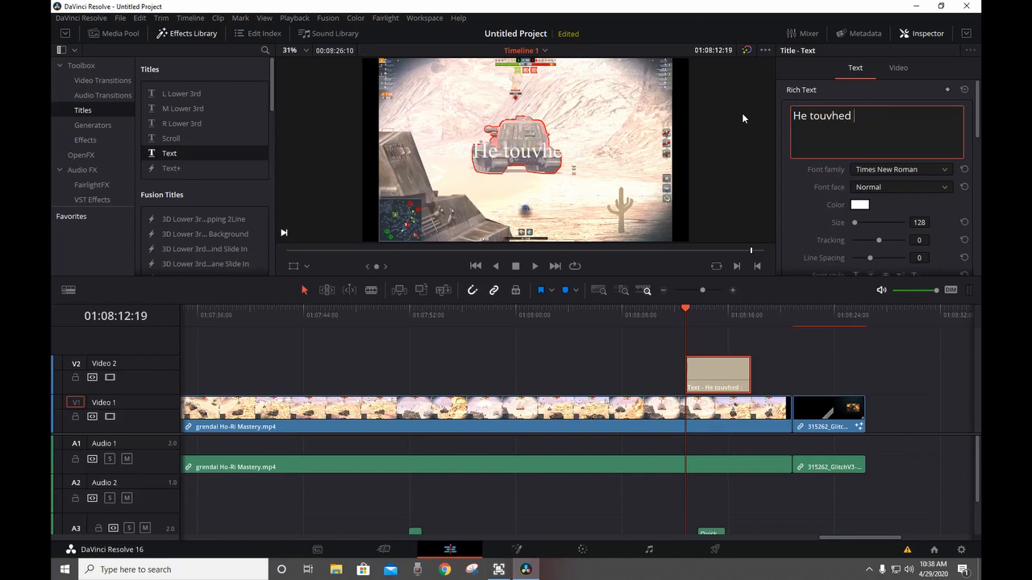
type("c")
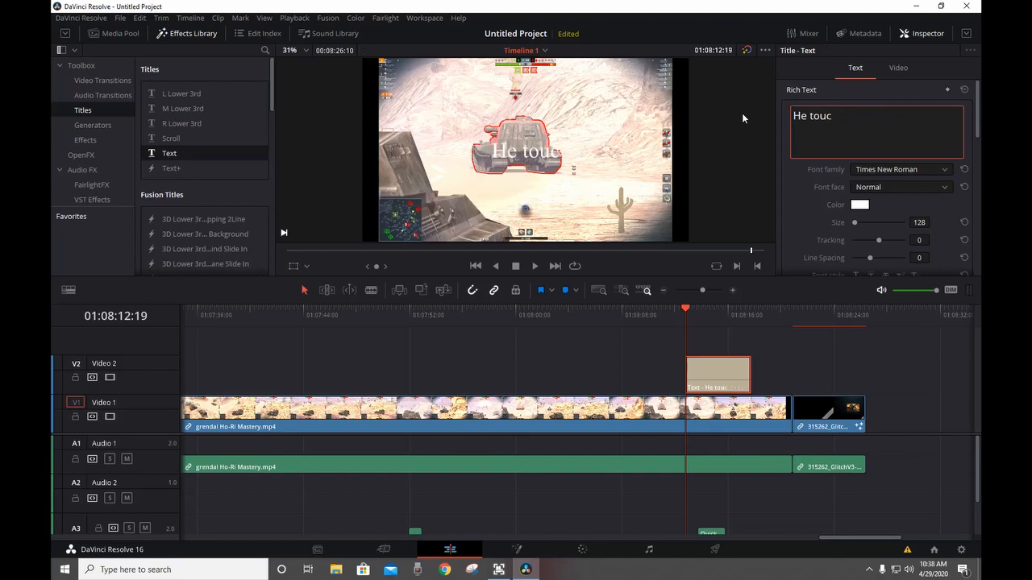
type("hed the b")
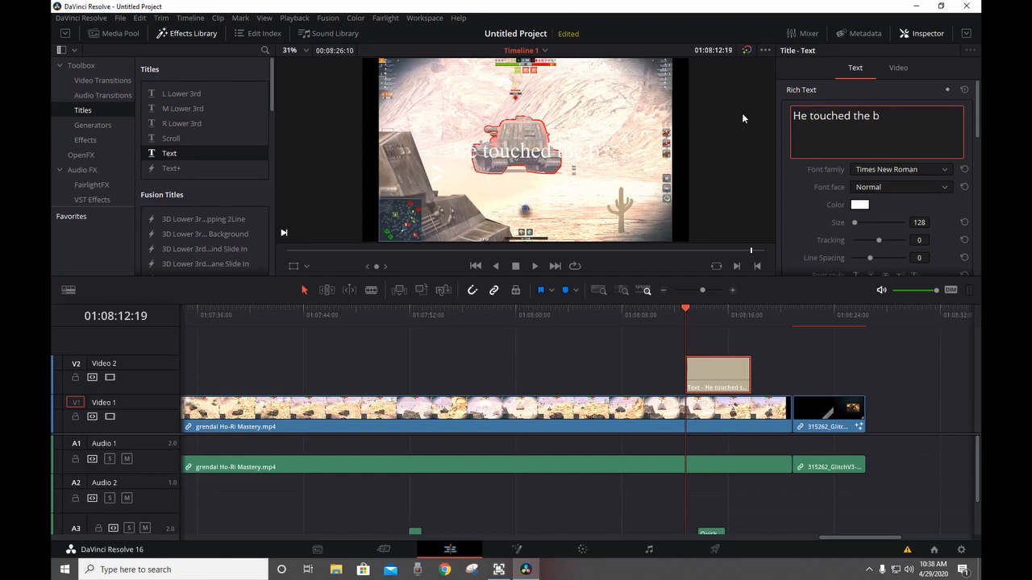
type("utt!!!!!!!")
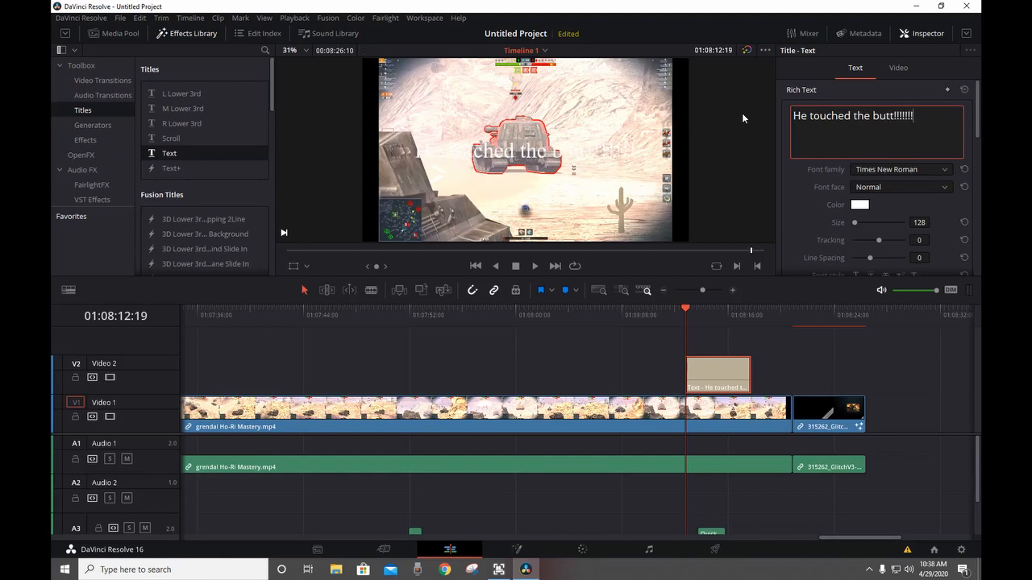
left_click(859, 205)
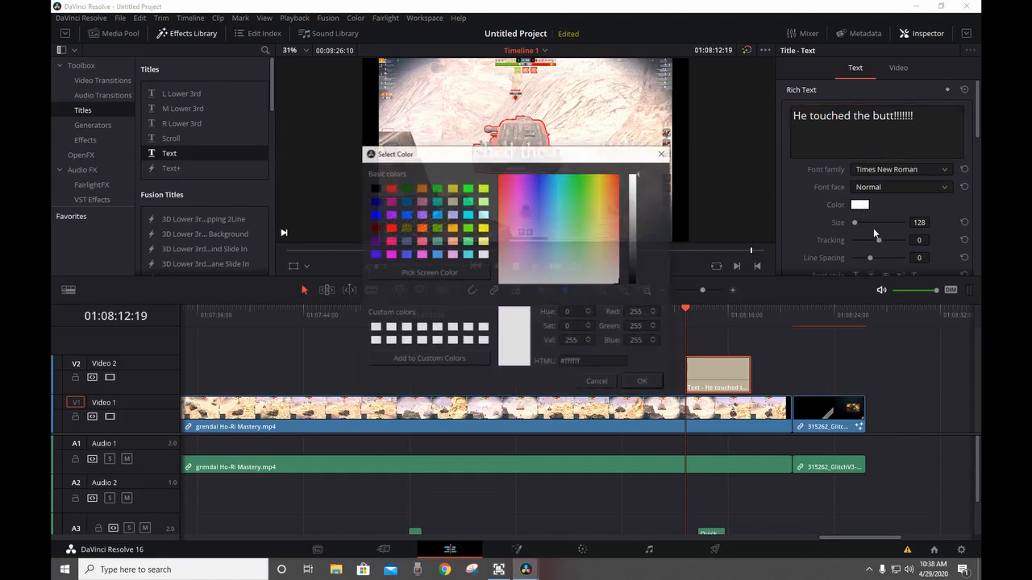
left_click(576, 192)
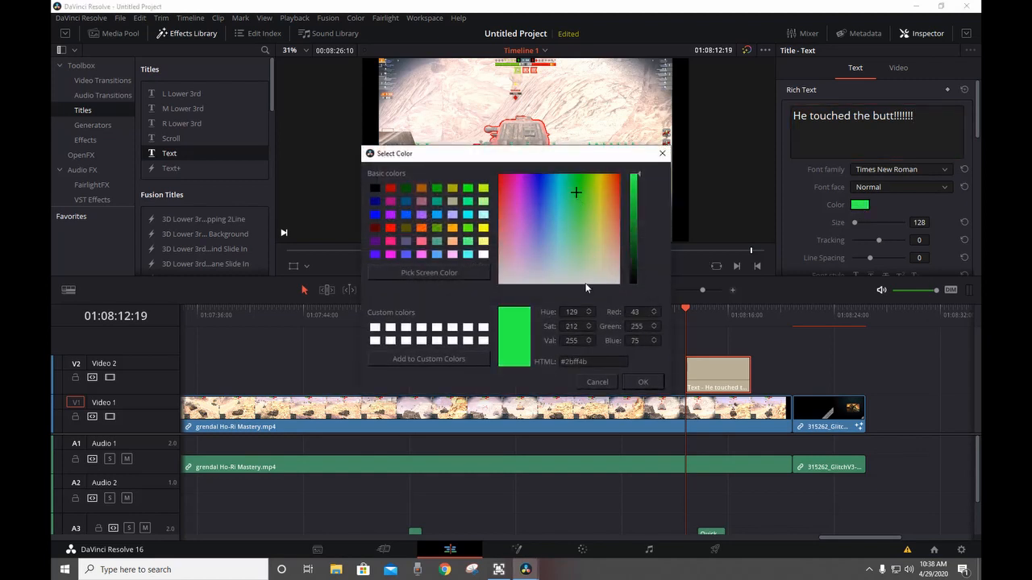
left_click(662, 153)
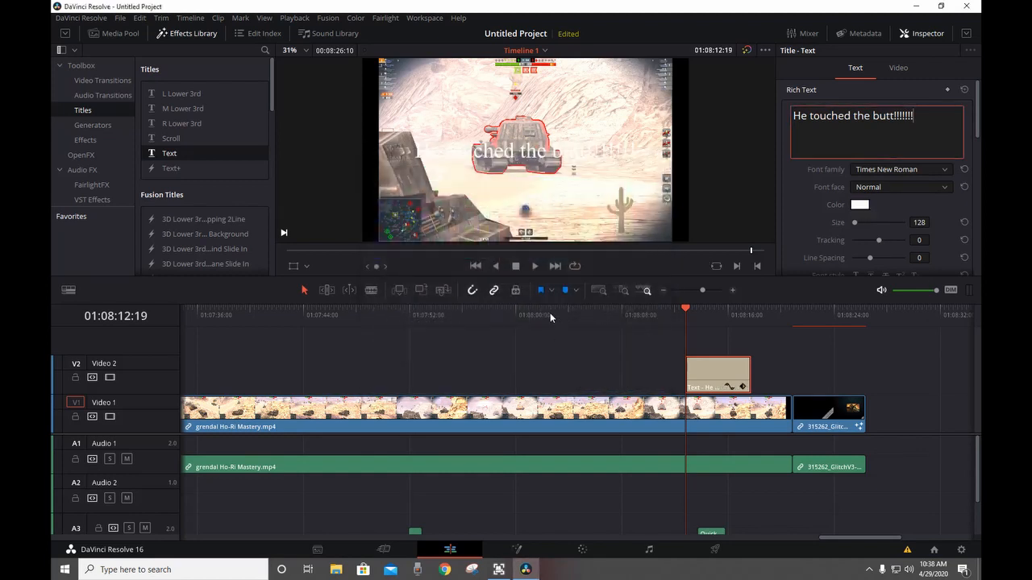
Step: Set the title's text color to bright green
left_click(859, 205)
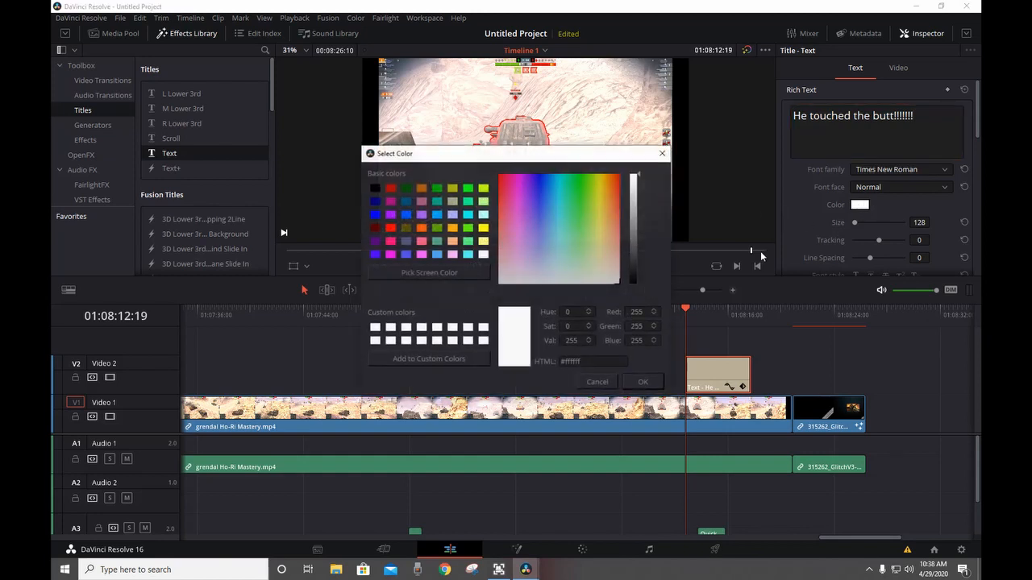
left_click(605, 187)
left_click(644, 382)
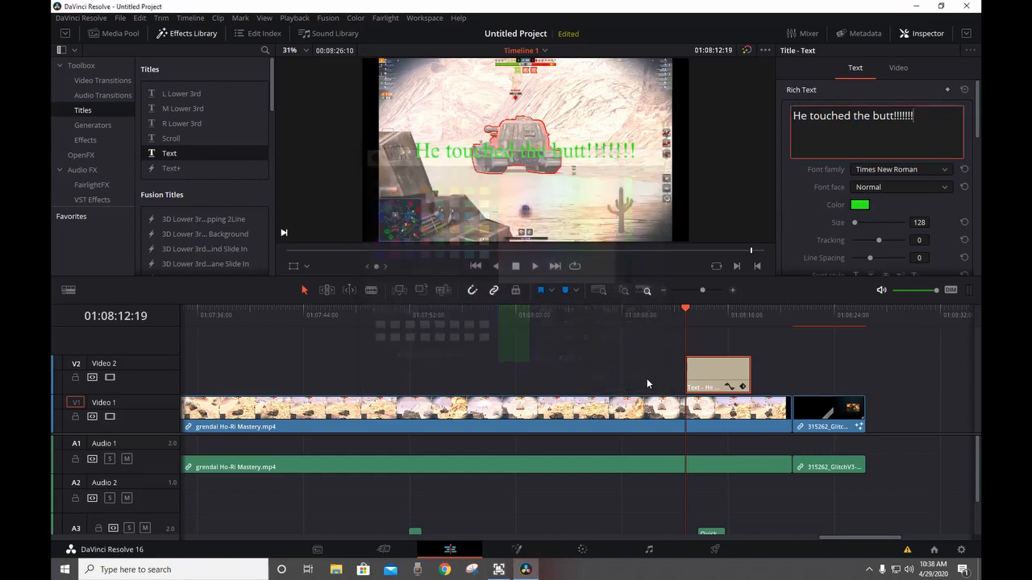
Step: Rotate the green title so it runs diagonally down across the frame, and shorten its clip to end with the quack sound effect
left_click(524, 158)
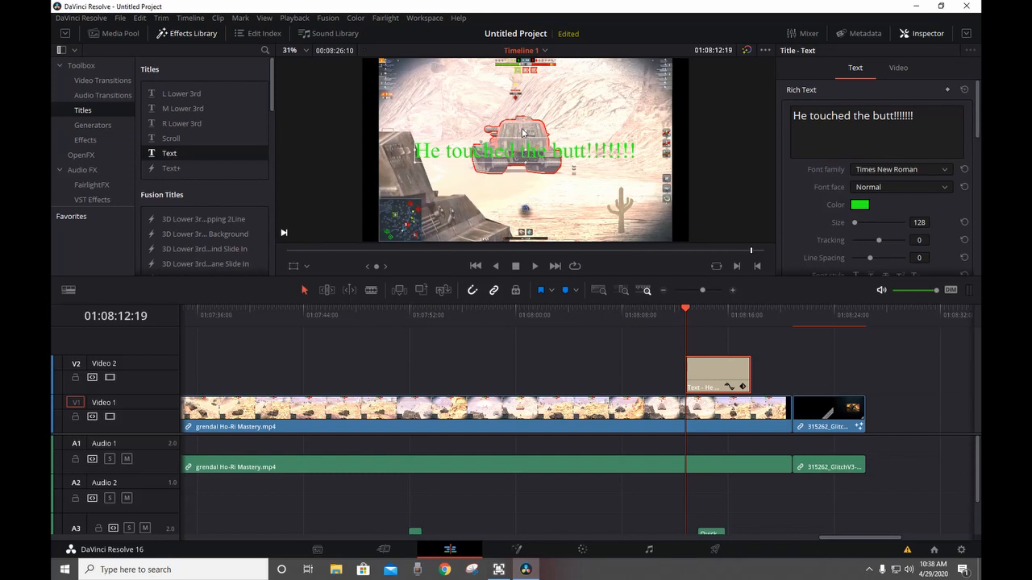
left_click_drag(525, 135, 511, 147)
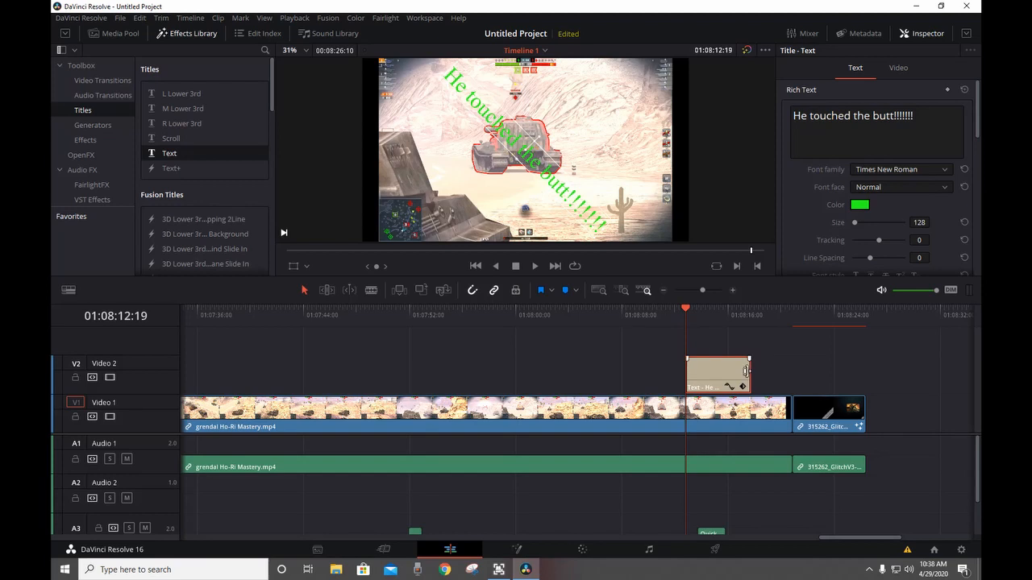
left_click_drag(749, 372, 724, 371)
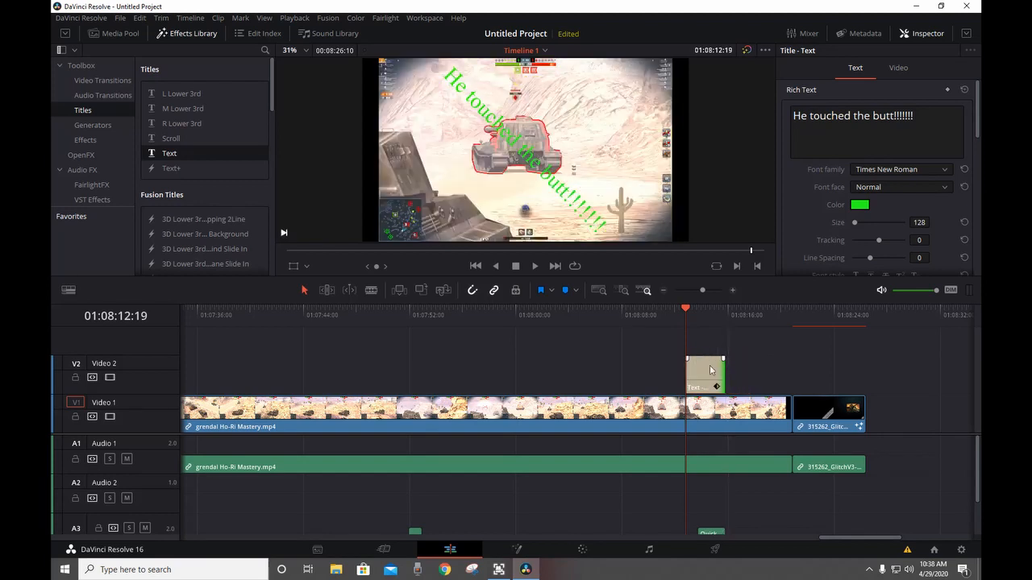
Step: Play the timeline from 01:08:08:04 through the title and quack sound to check how they look and sound together
left_click_drag(673, 310, 623, 309)
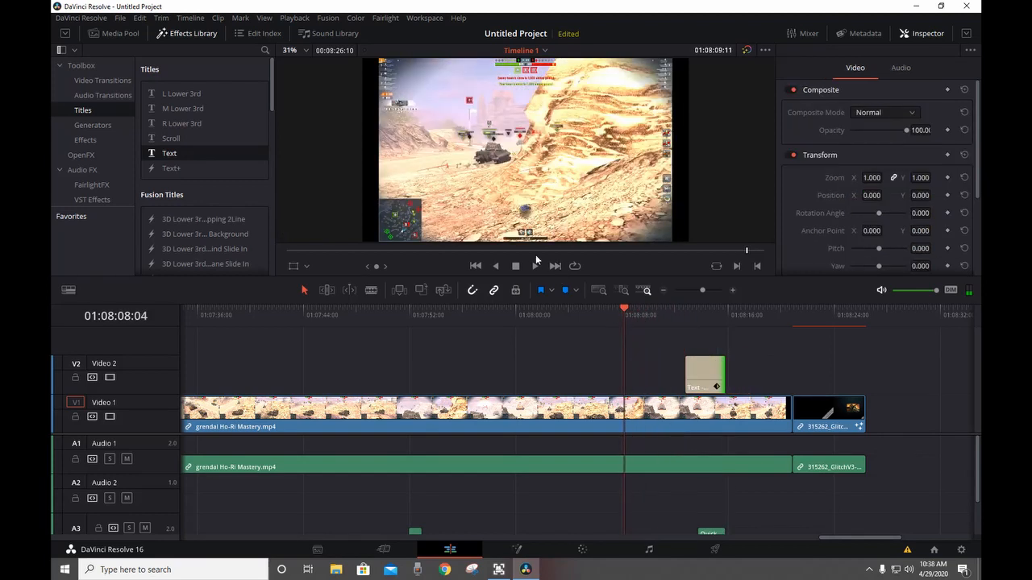
left_click(530, 265)
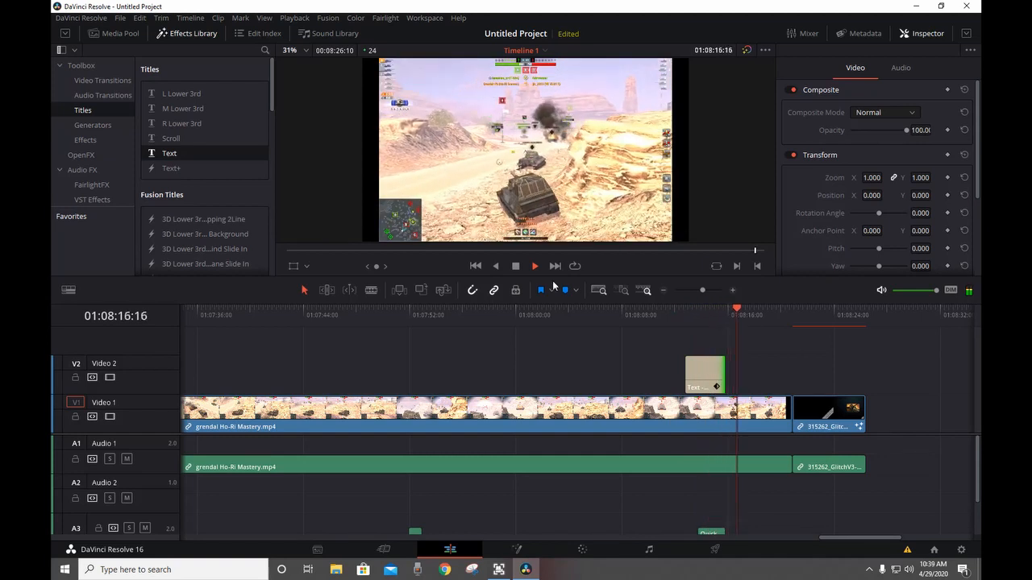
left_click(514, 269)
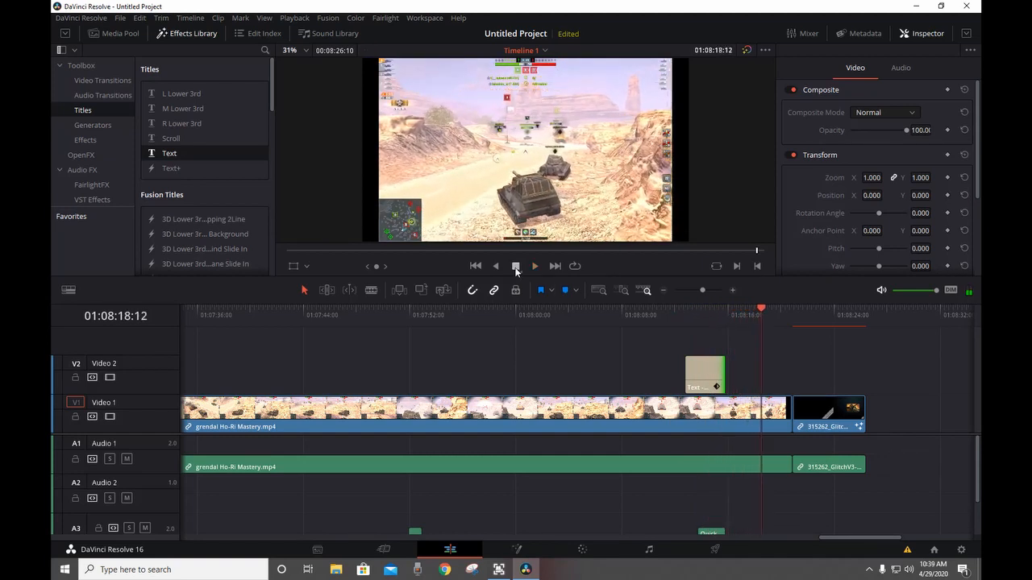
scroll(605, 470, "down", 2)
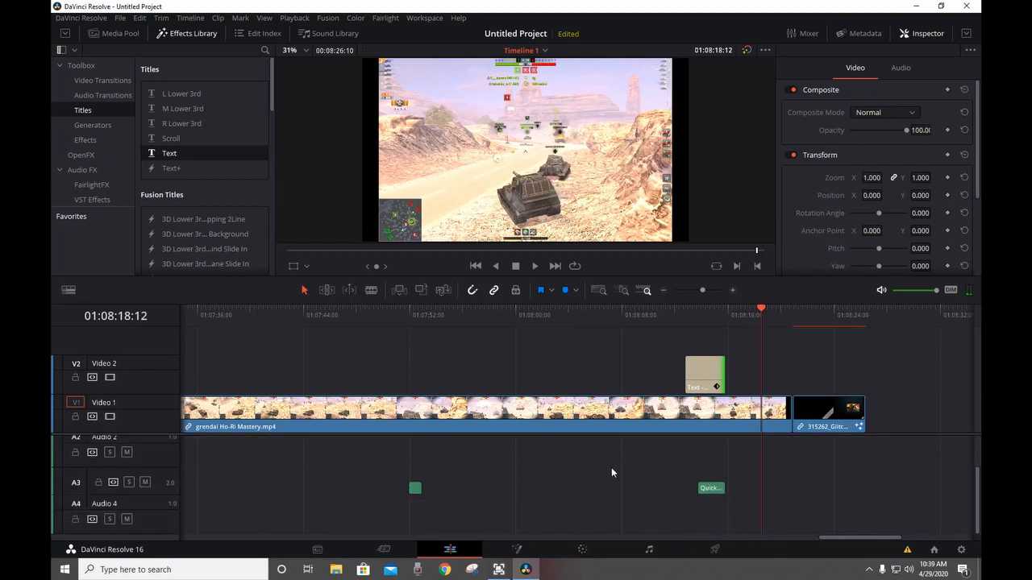
scroll(610, 467, "up", 2)
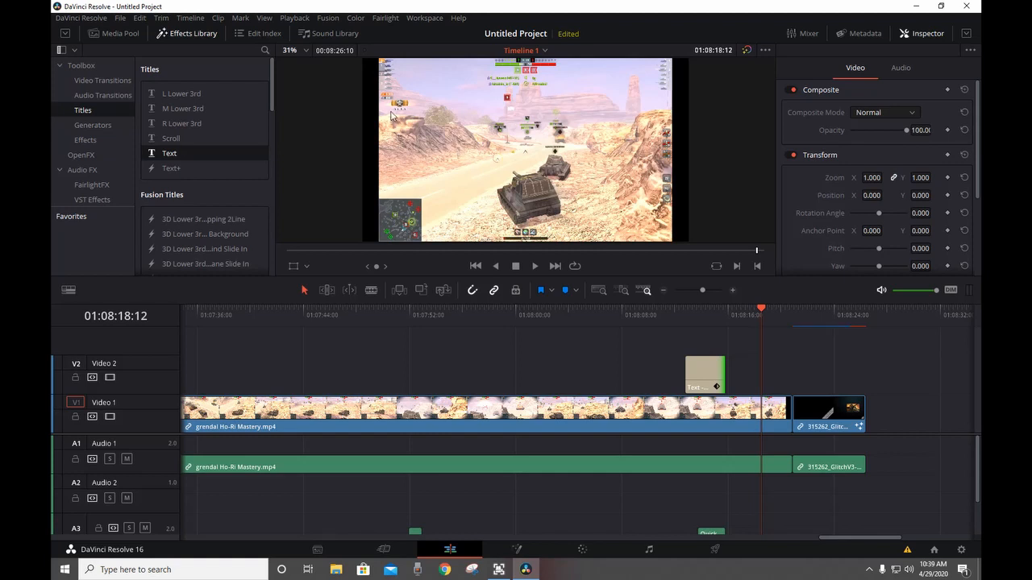
Step: Save the project under the name "E100 vs Ho-Ri"
key("ctrl+s")
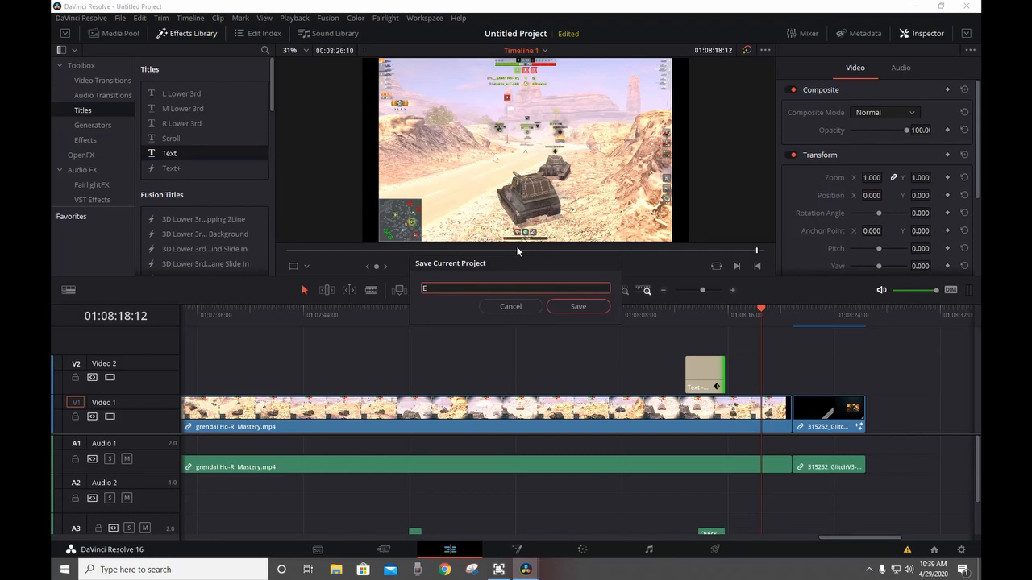
type("E100 vs Ho-Ri")
left_click(579, 307)
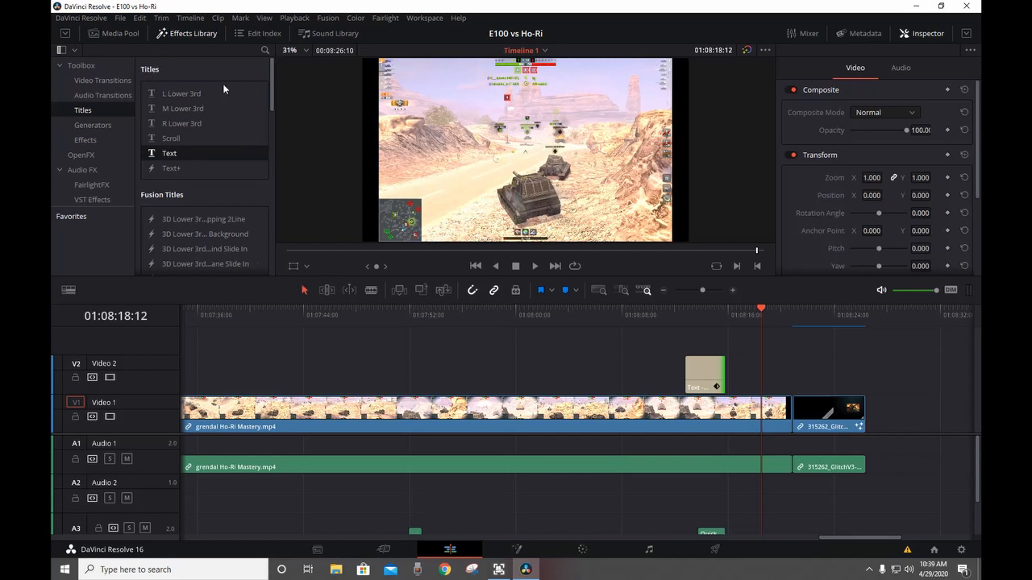
left_click(120, 18)
left_click(81, 18)
mouse_move(118, 21)
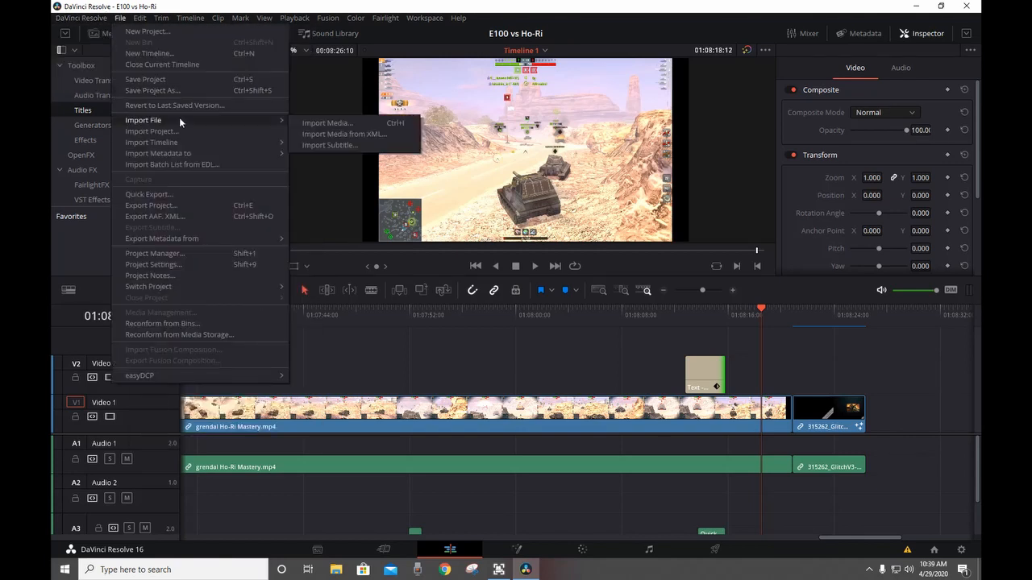
left_click(206, 209)
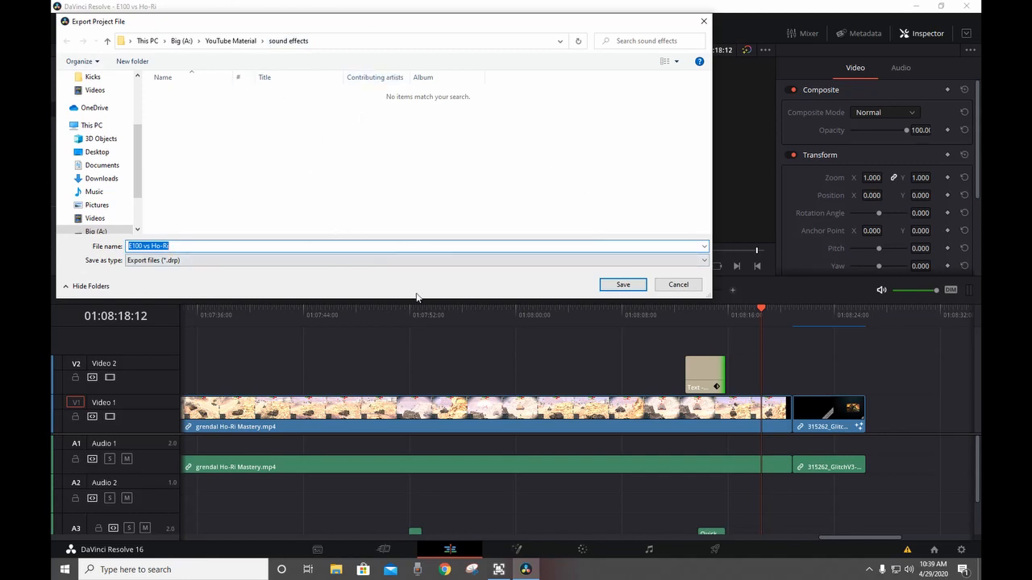
left_click(677, 285)
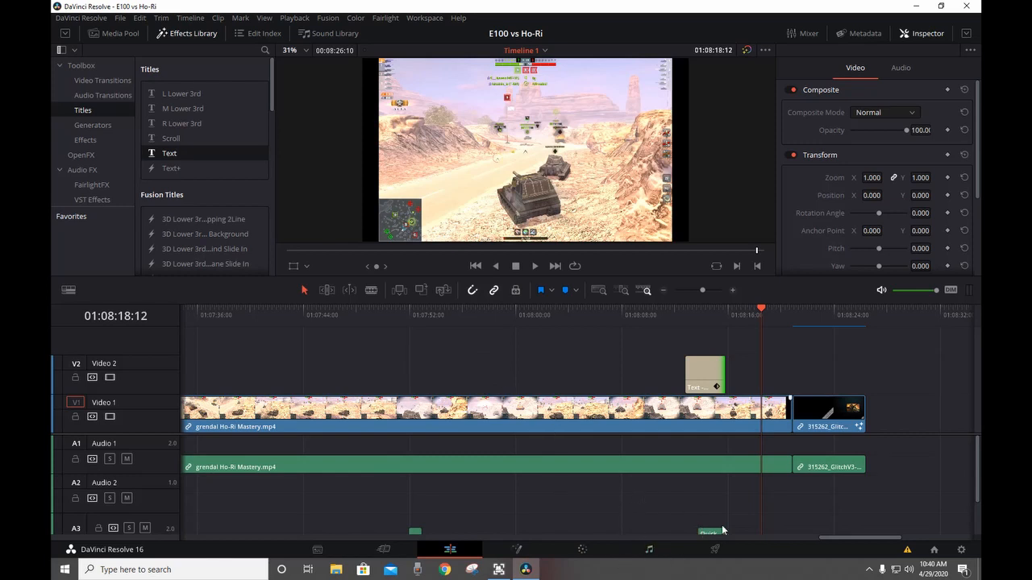
Step: Go to the Deliver page and choose the YouTube render preset at 720p, keeping the 1280 x 720 HD 720P resolution
left_click(717, 551)
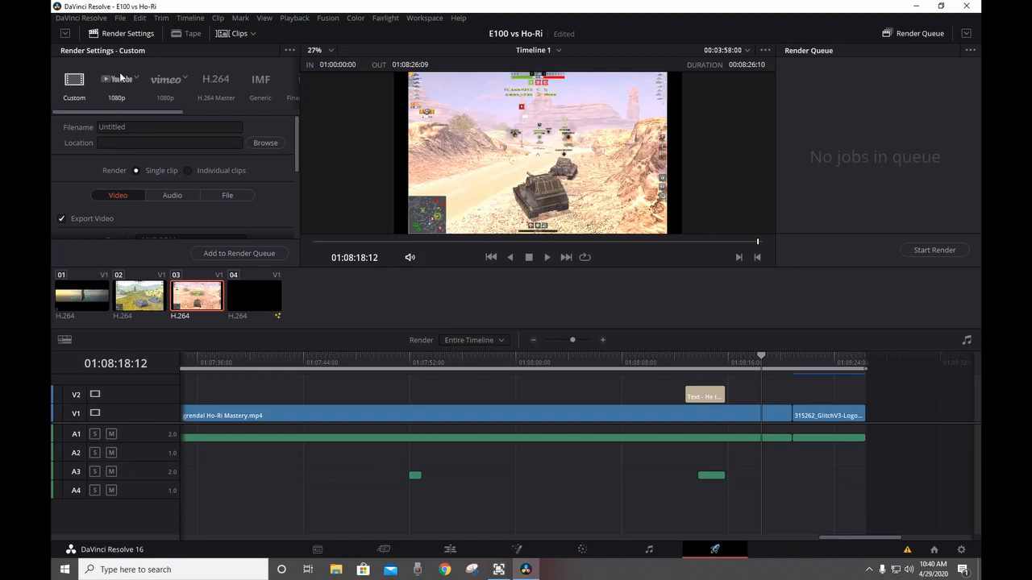
left_click(119, 79)
left_click(136, 78)
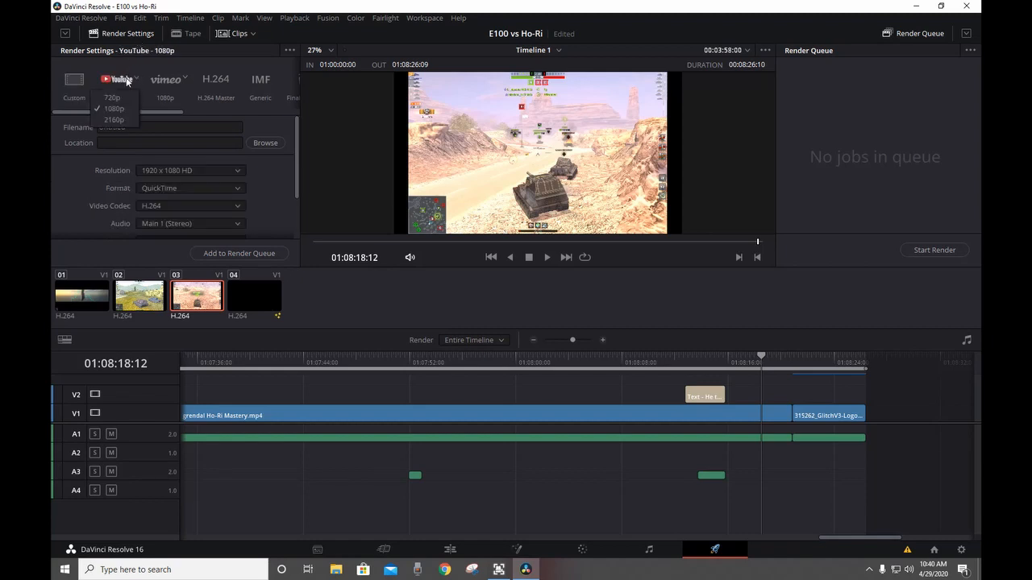
left_click(113, 98)
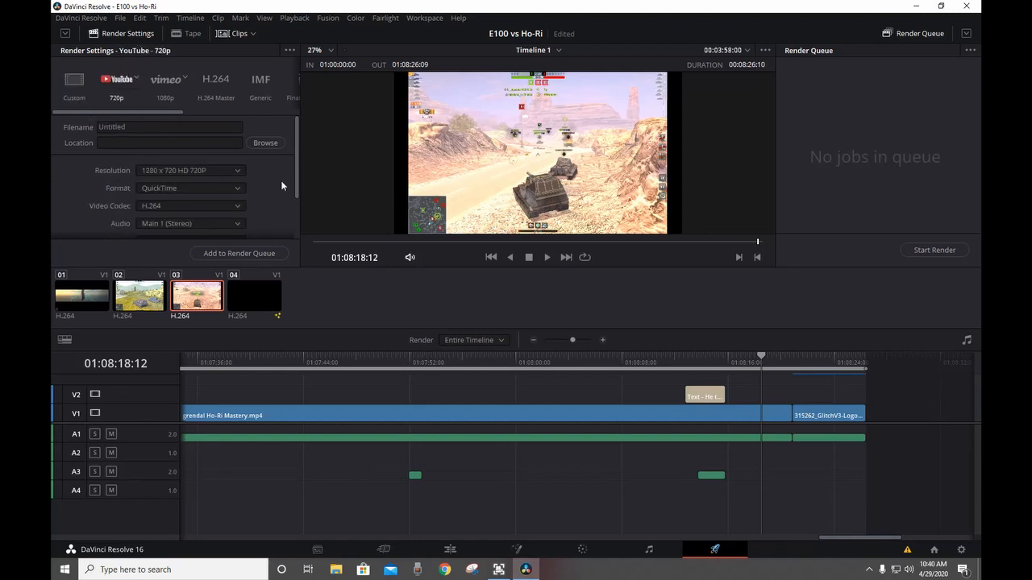
left_click(205, 171)
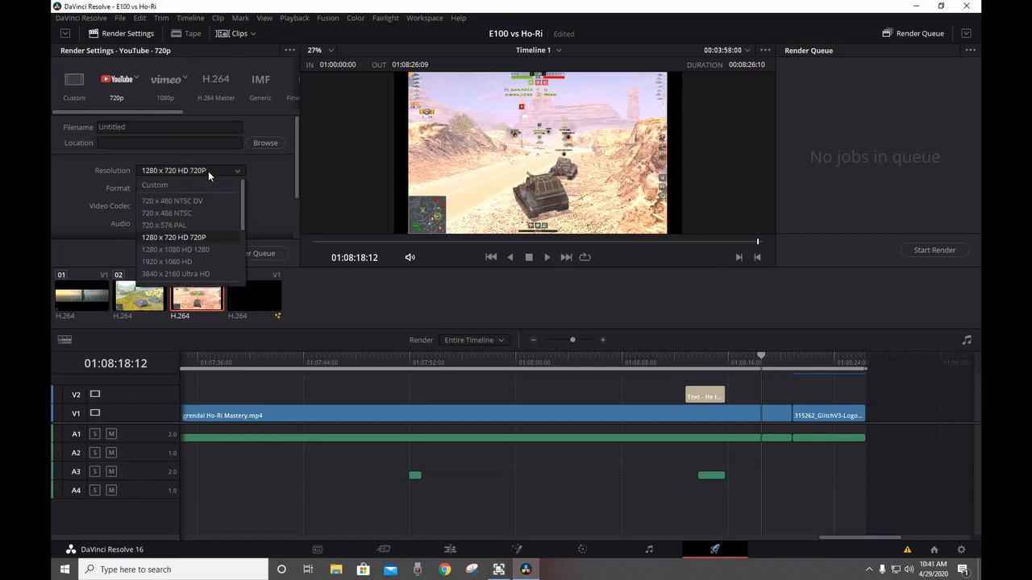
left_click(208, 171)
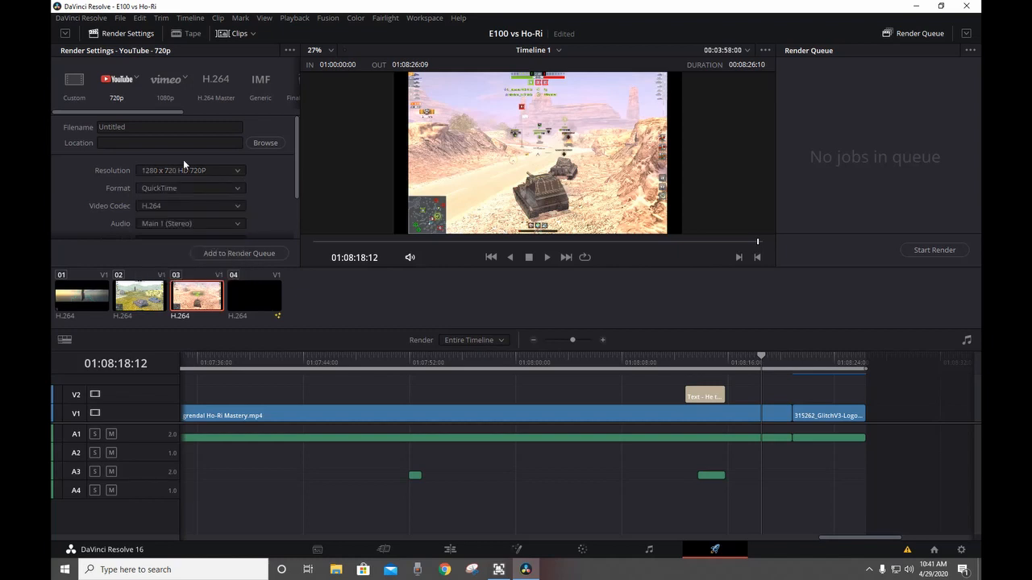
Step: Replace the render's default filename with "JPanzerE100 vs Ho-Ri"
left_click_drag(127, 129, 88, 130)
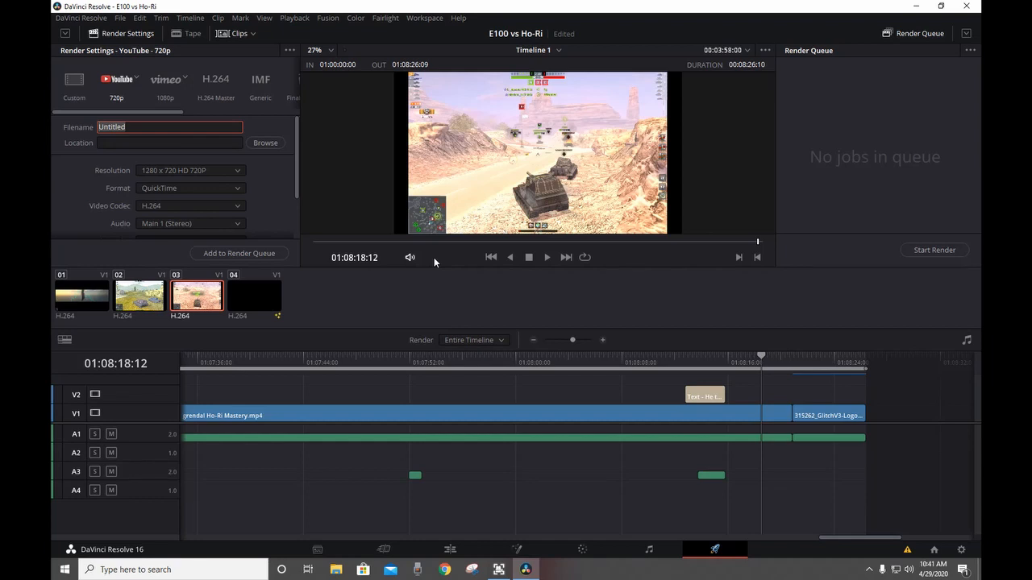
key("BackSpace")
type("Panzer")
type("E100 vs Ho-Ri")
Step: Set the render location to the Finished Vidys folder inside YouTube Material on the Big (A:) drive
left_click(266, 142)
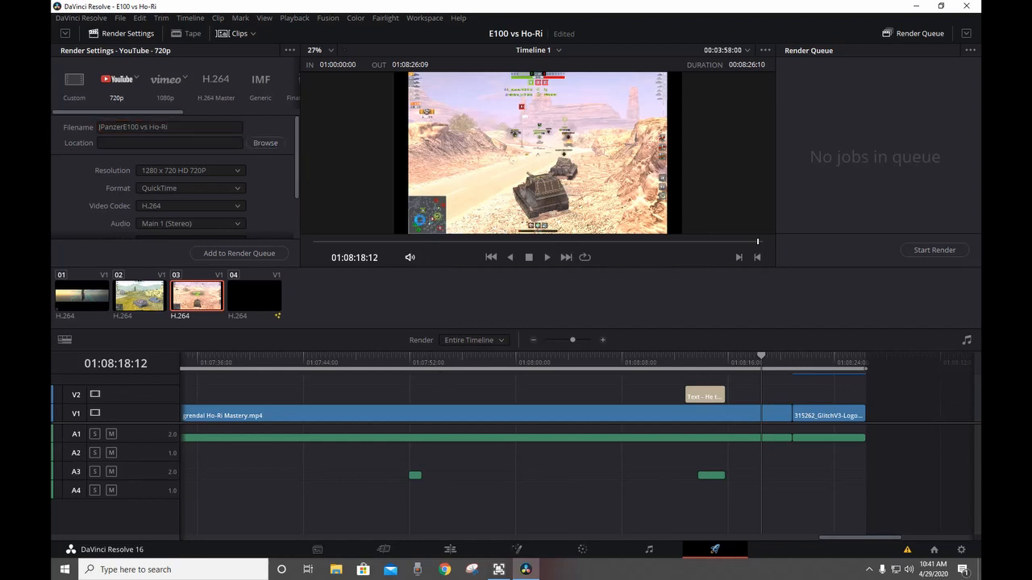
left_click(176, 41)
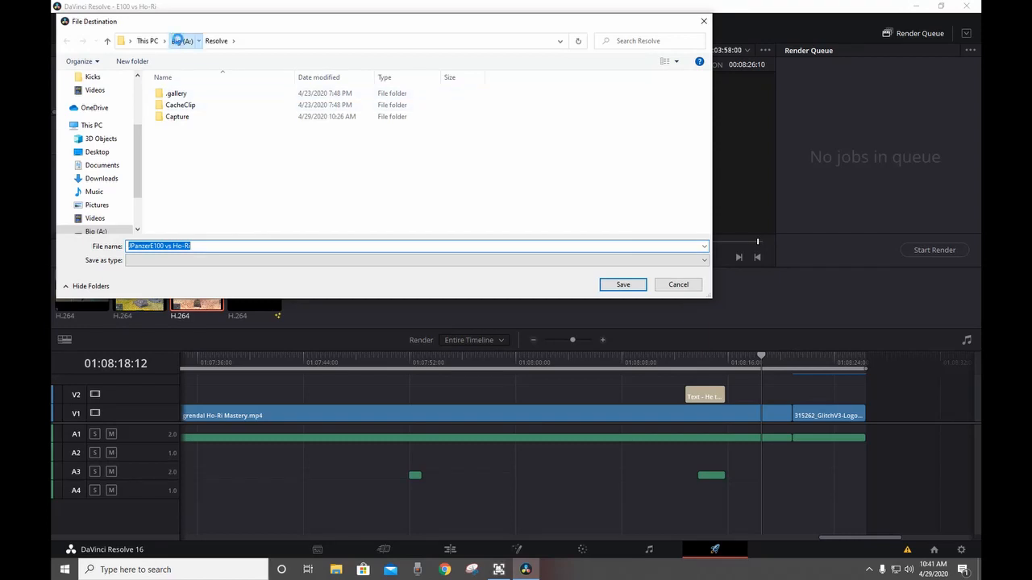
double_click(201, 221)
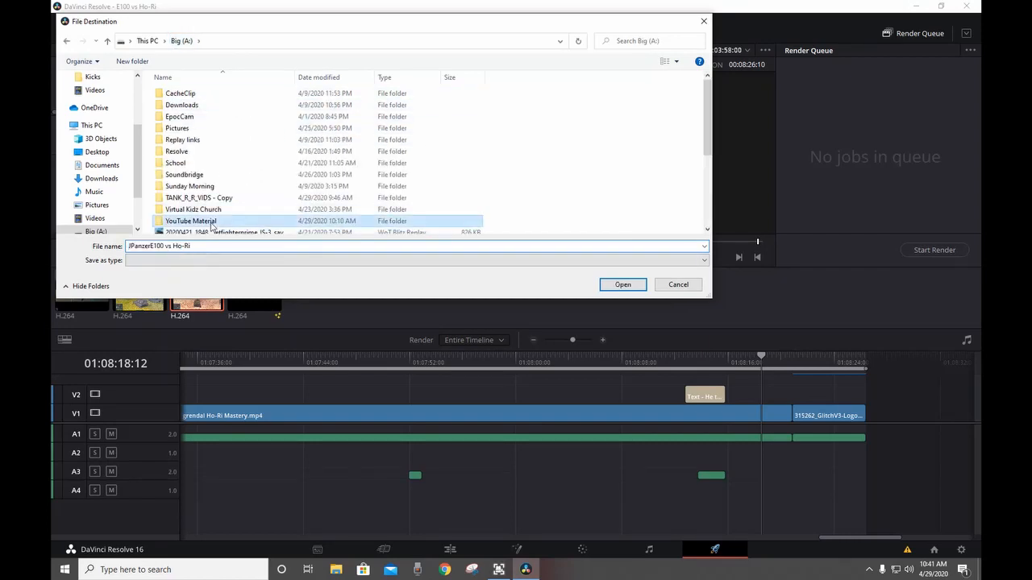
double_click(204, 94)
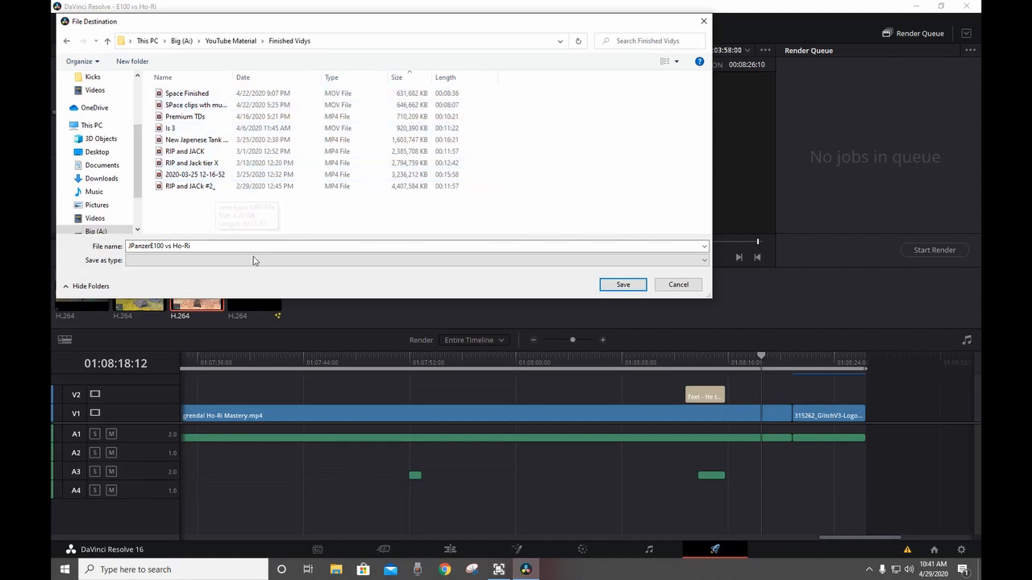
key("Return")
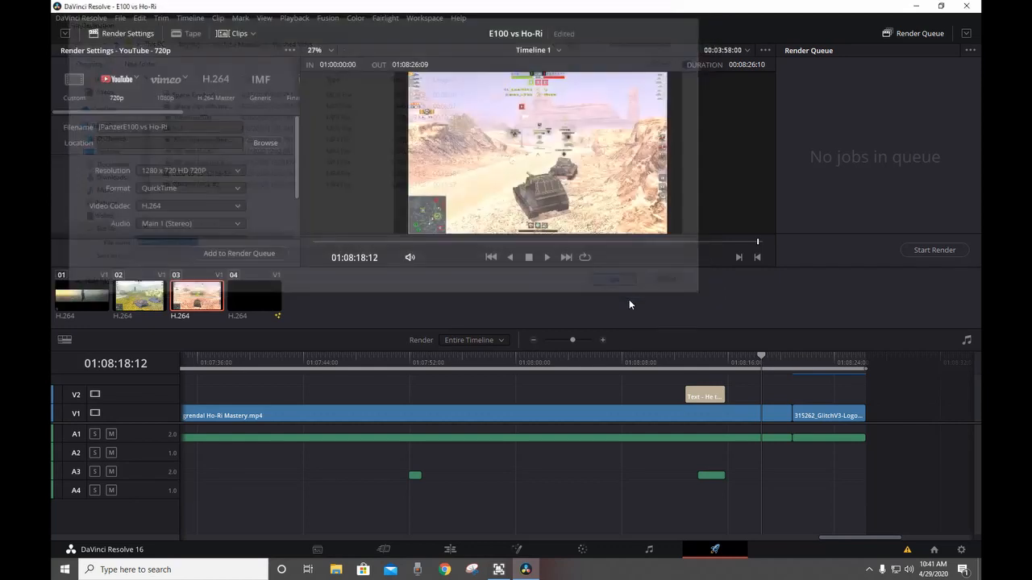
Step: Set the render format to MP4 and review the remaining render settings
left_click(230, 191)
left_click(226, 201)
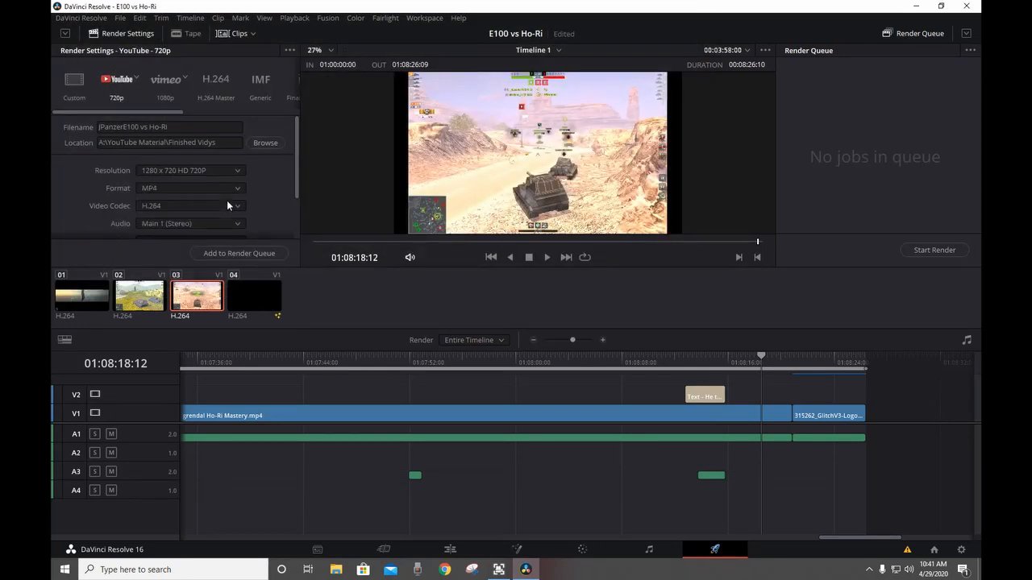
scroll(264, 208, "down", 3)
scroll(265, 208, "up", 3)
scroll(265, 208, "down", 3)
scroll(265, 214, "up", 2)
Step: Add the timeline to the render queue and start rendering the job
left_click(245, 255)
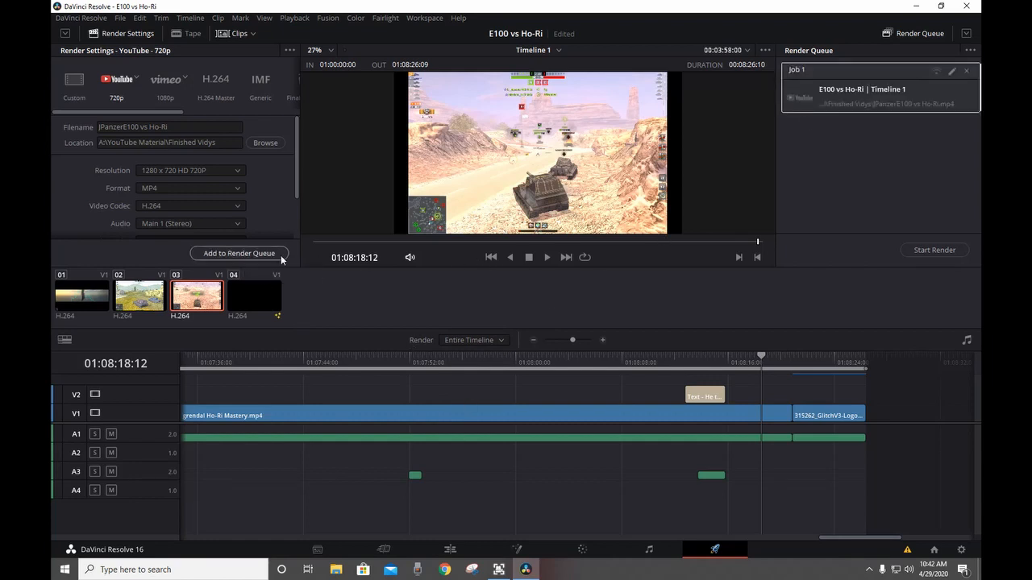
left_click(950, 252)
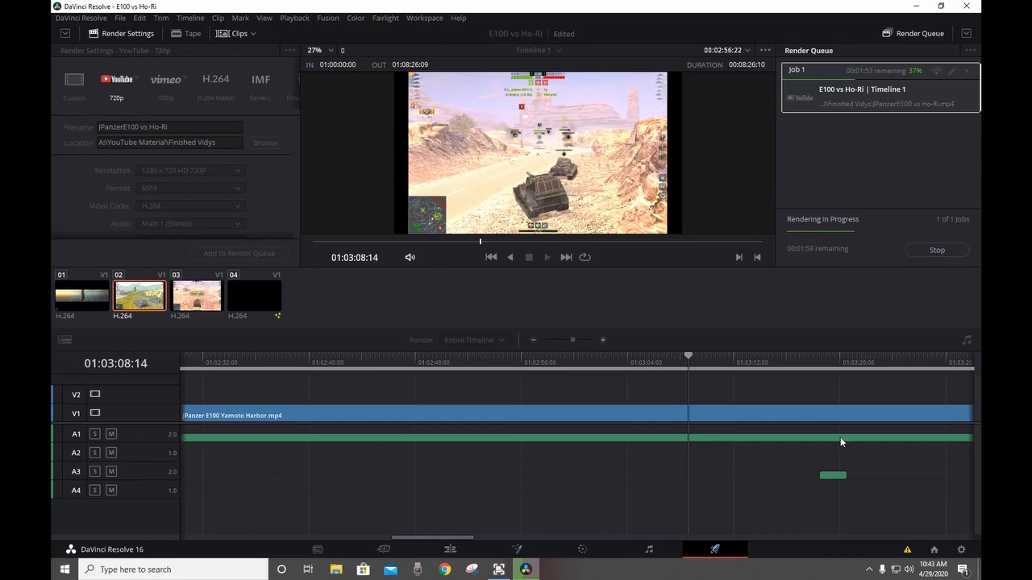
Step: Stop the running render and quit the program, cancelling the ongoing render jobs and saving the project
left_click(937, 250)
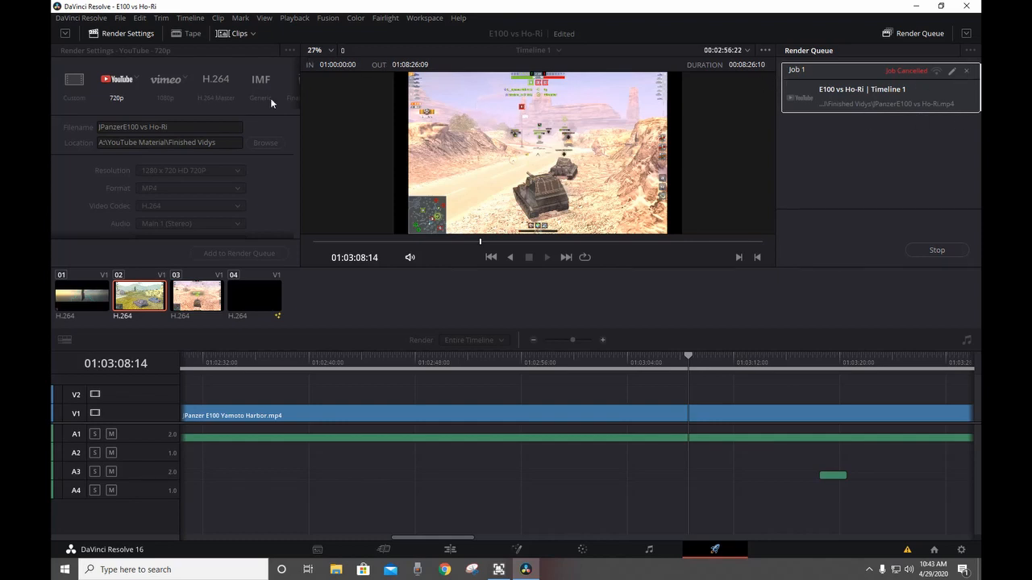
scroll(303, 150, "up", 2)
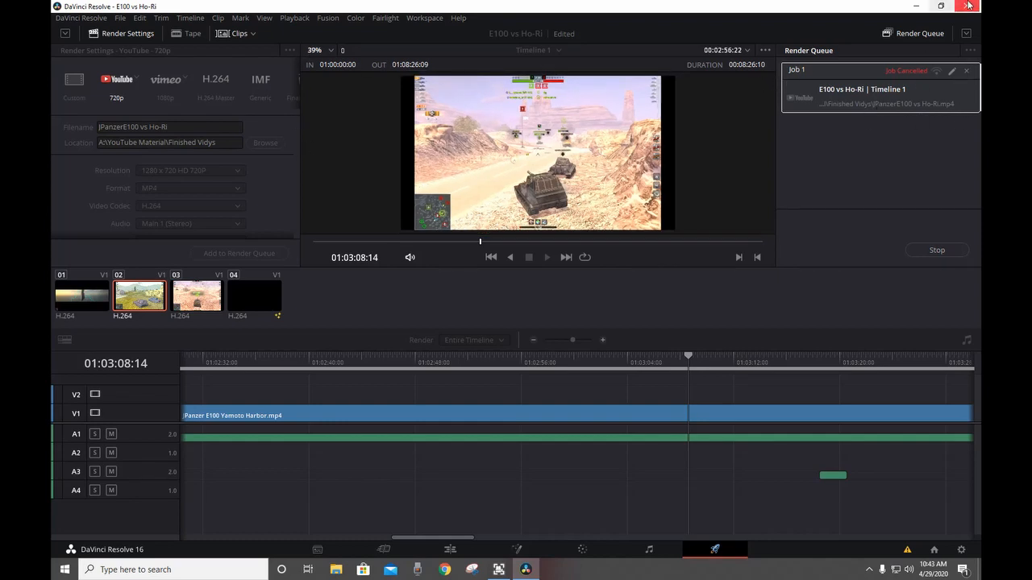
left_click(966, 6)
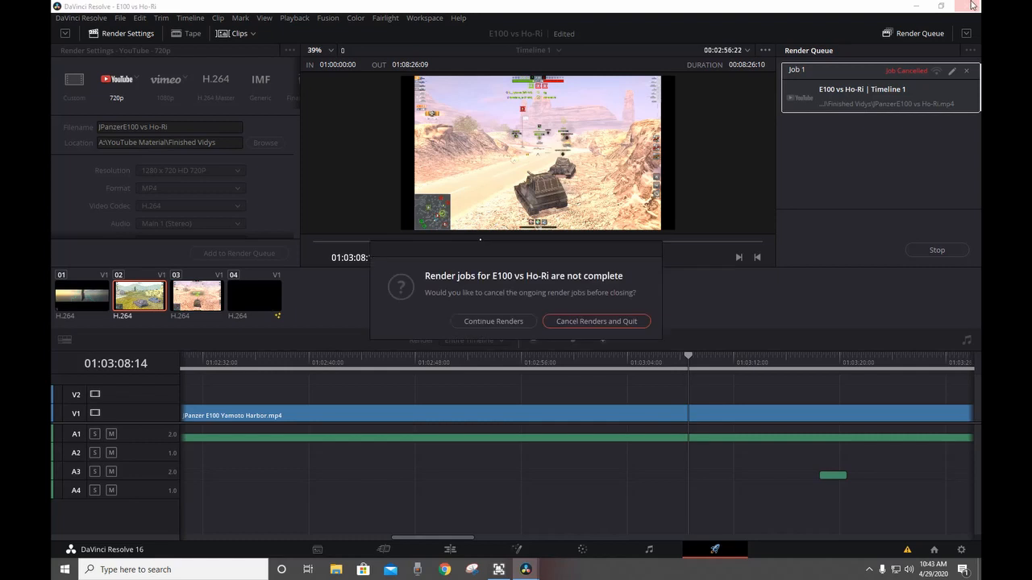
left_click(585, 321)
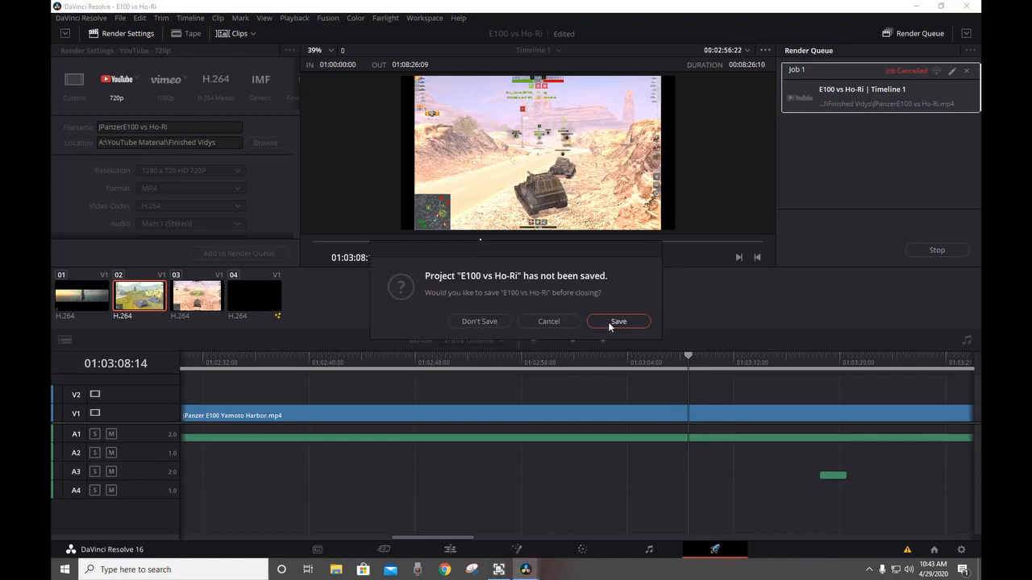
left_click(608, 321)
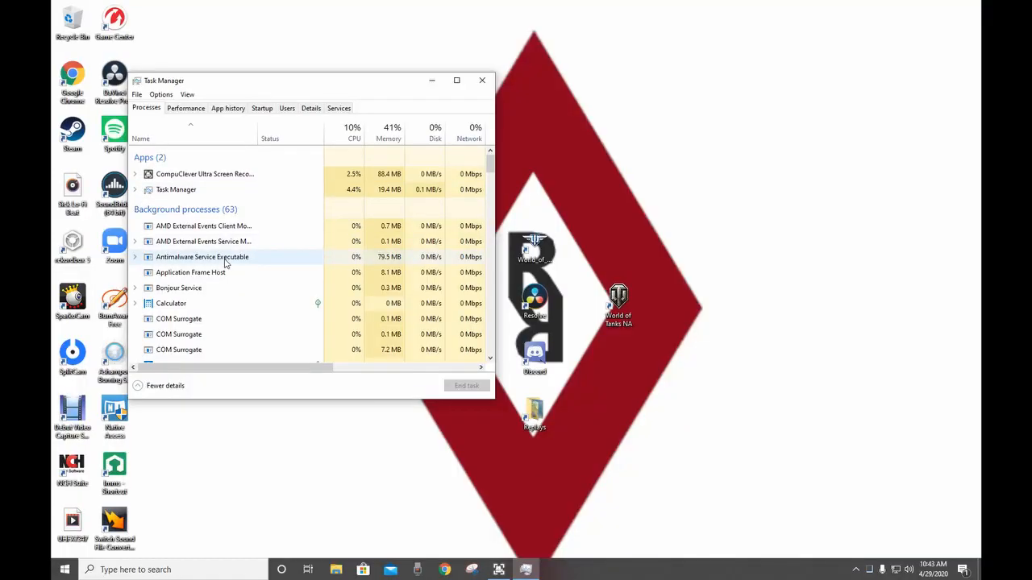
Step: In Task Manager, end the DaVinci Resolve background process
scroll(226, 262, "down", 2)
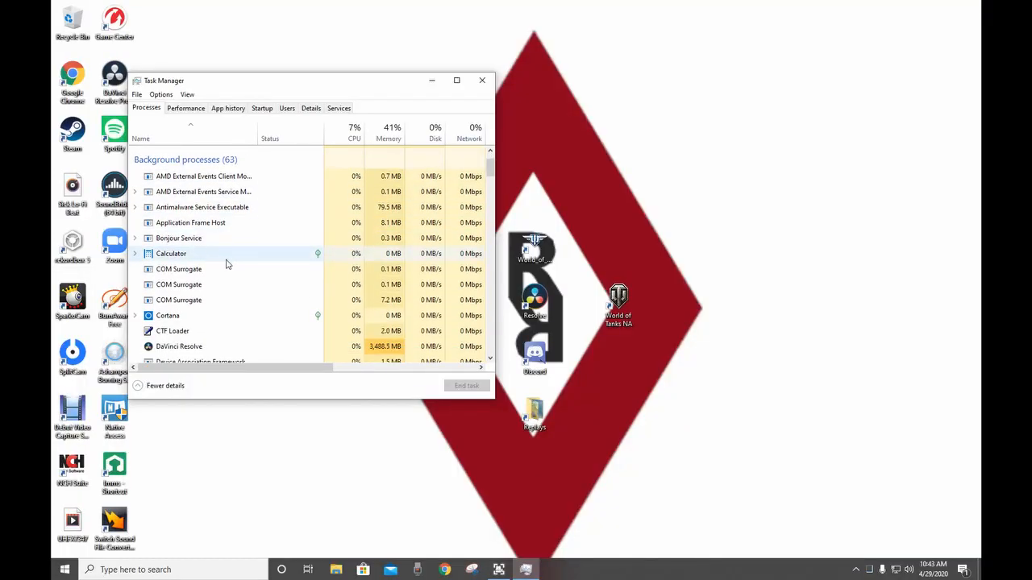
scroll(225, 263, "down", 1)
right_click(233, 296)
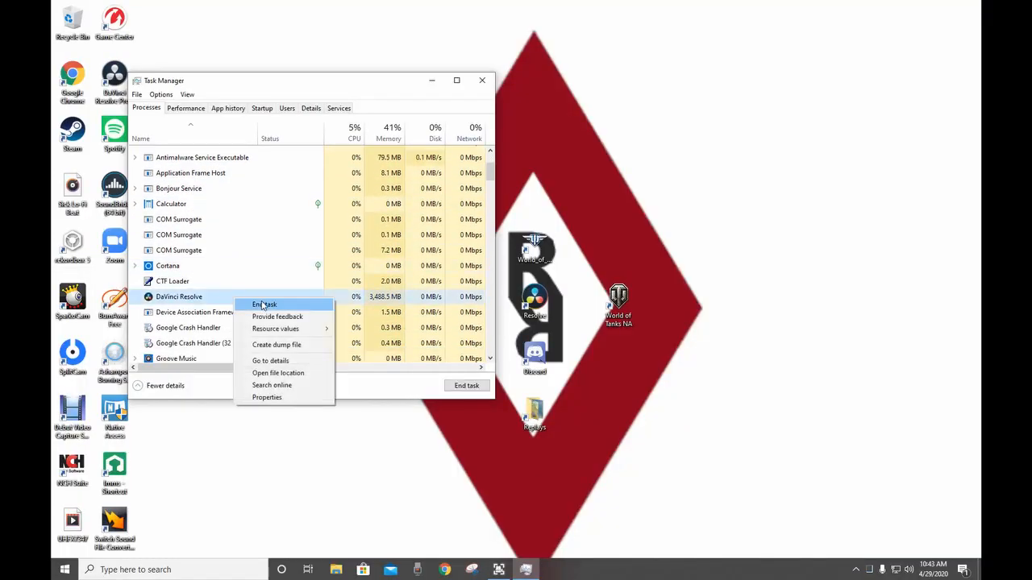
left_click(264, 305)
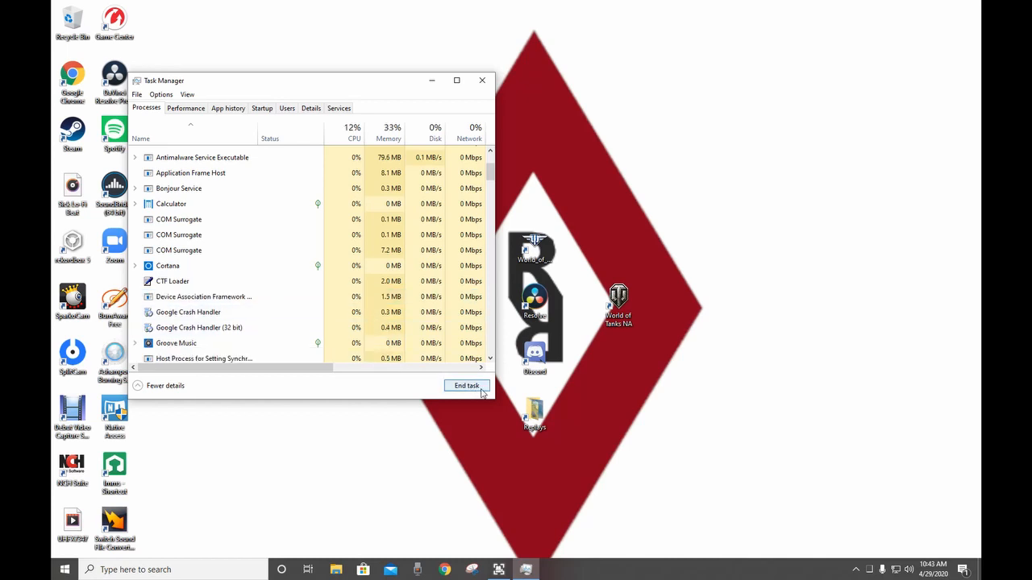
Step: Close Task Manager and relaunch DaVinci Resolve with the E100 vs Ho-Ri project
left_click(482, 79)
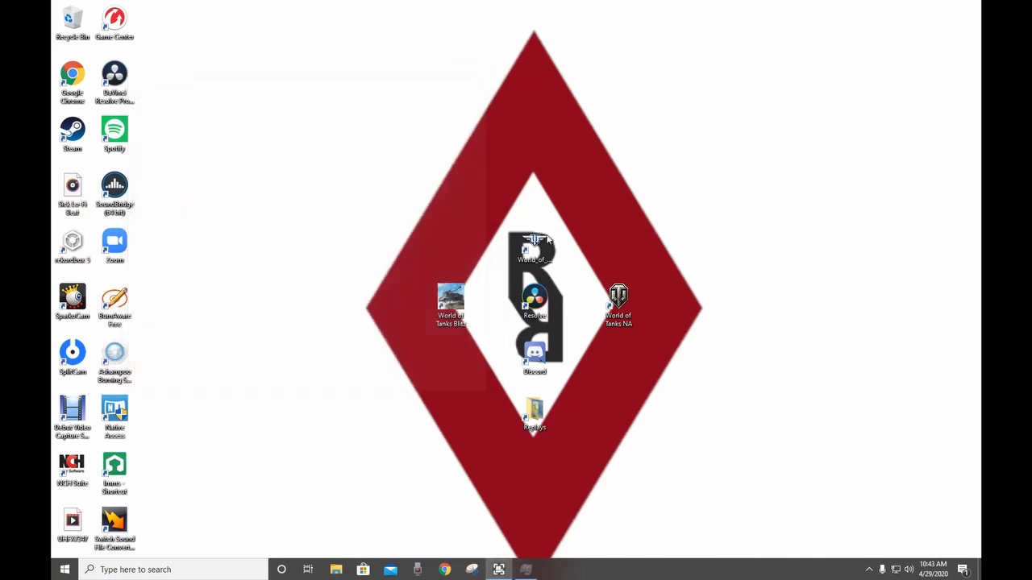
double_click(546, 312)
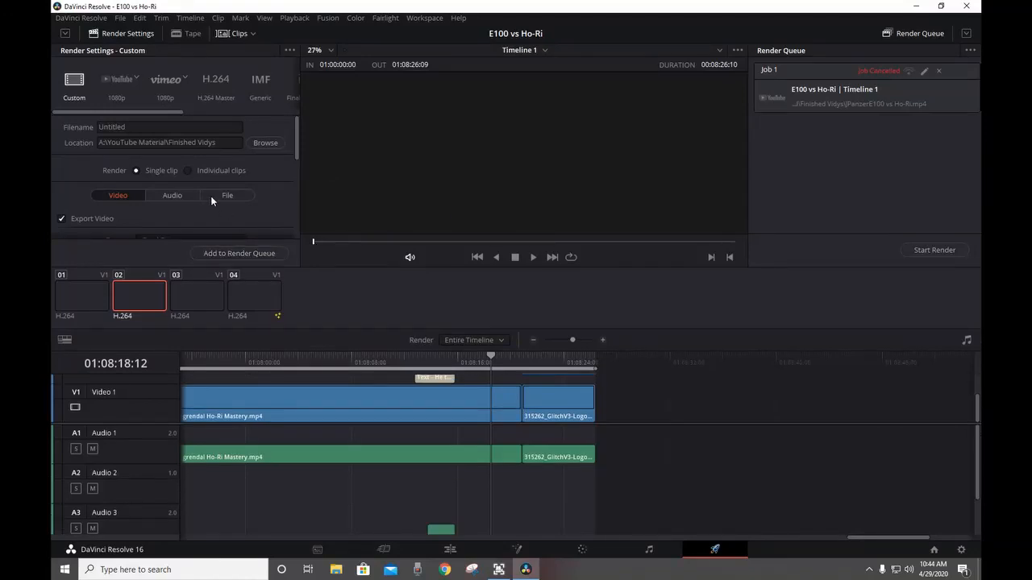
Step: Choose the YouTube render preset at 720p and review the filename, format, codec and audio settings
left_click(116, 90)
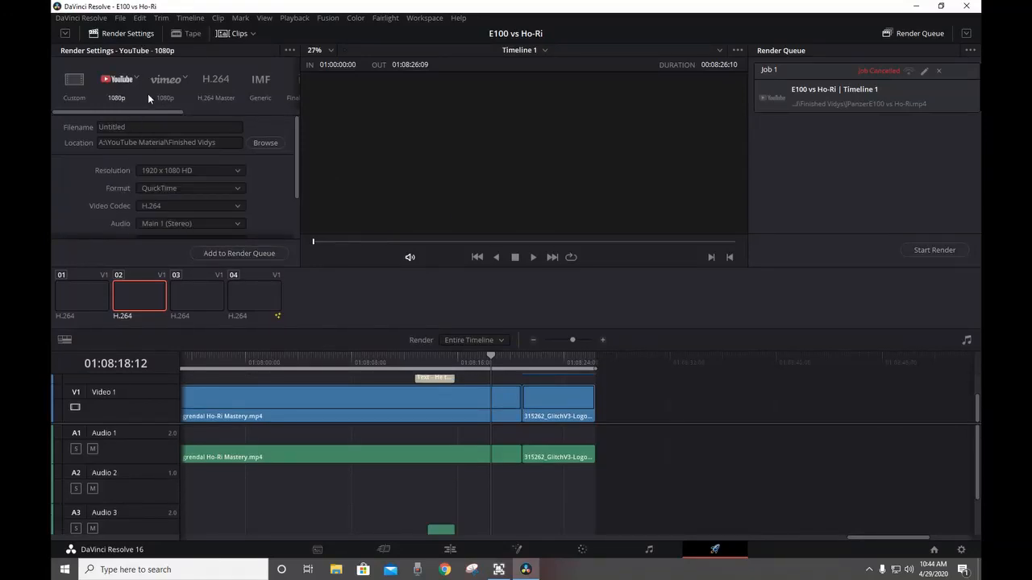
scroll(130, 128, "up", 1)
left_click(137, 77)
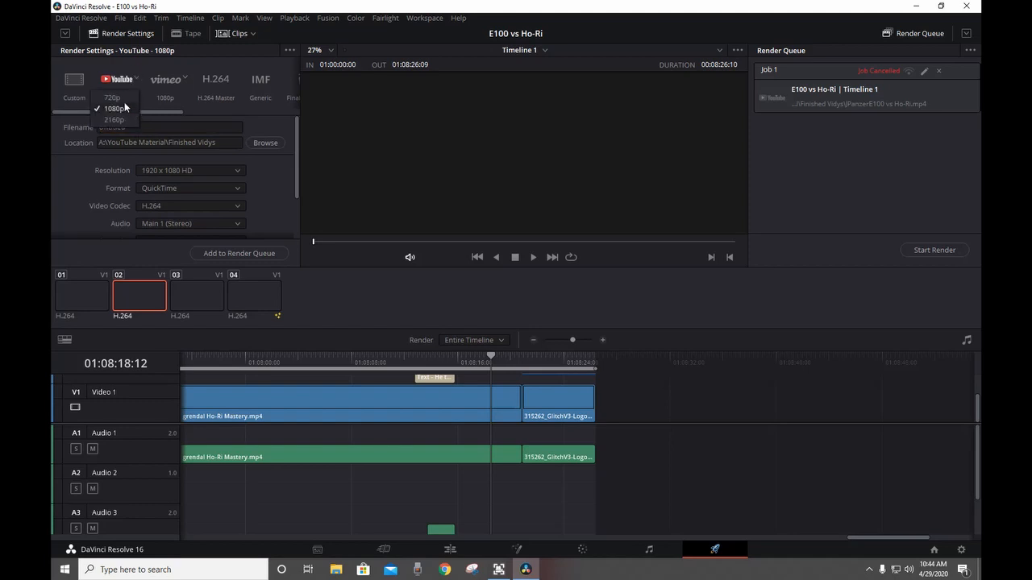
left_click(113, 98)
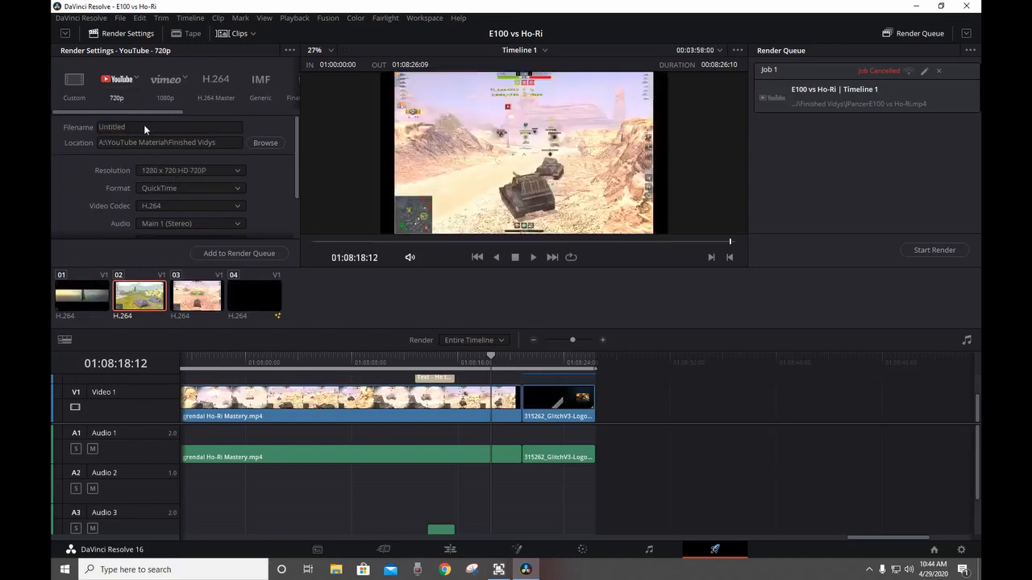
left_click(125, 127)
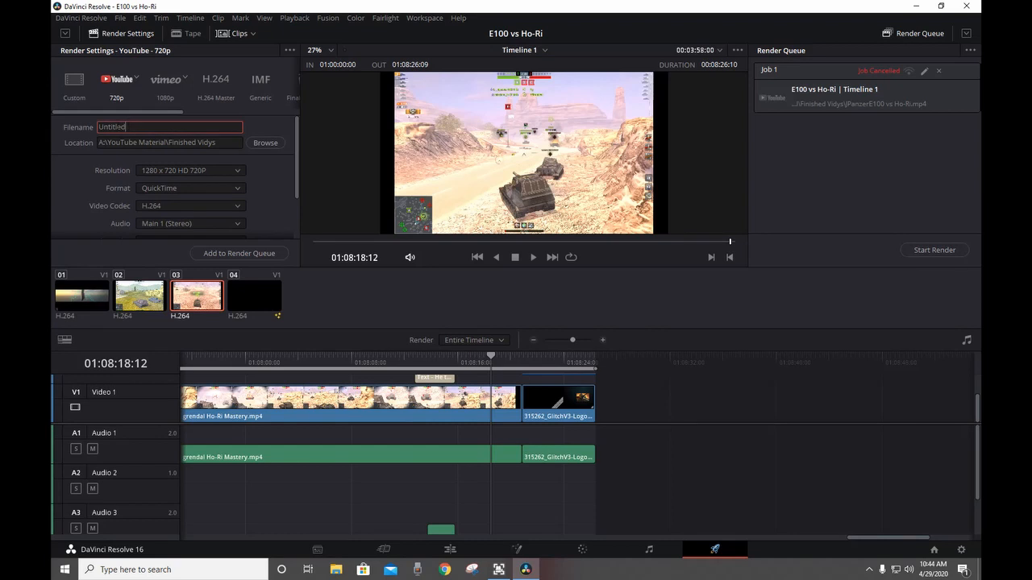
scroll(140, 216, "down", 3)
scroll(139, 205, "up", 3)
scroll(135, 177, "down", 3)
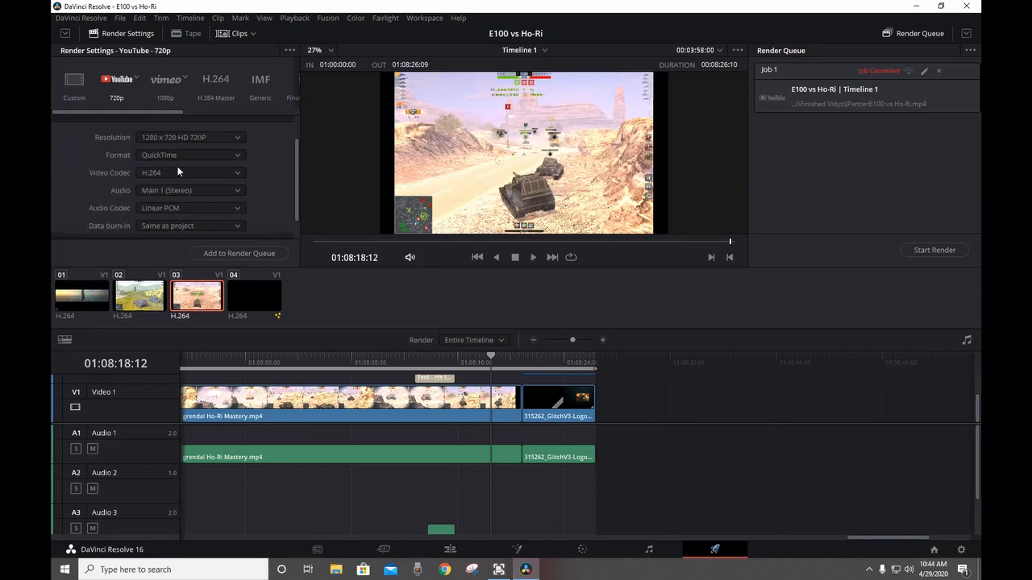
scroll(165, 165, "down", 2)
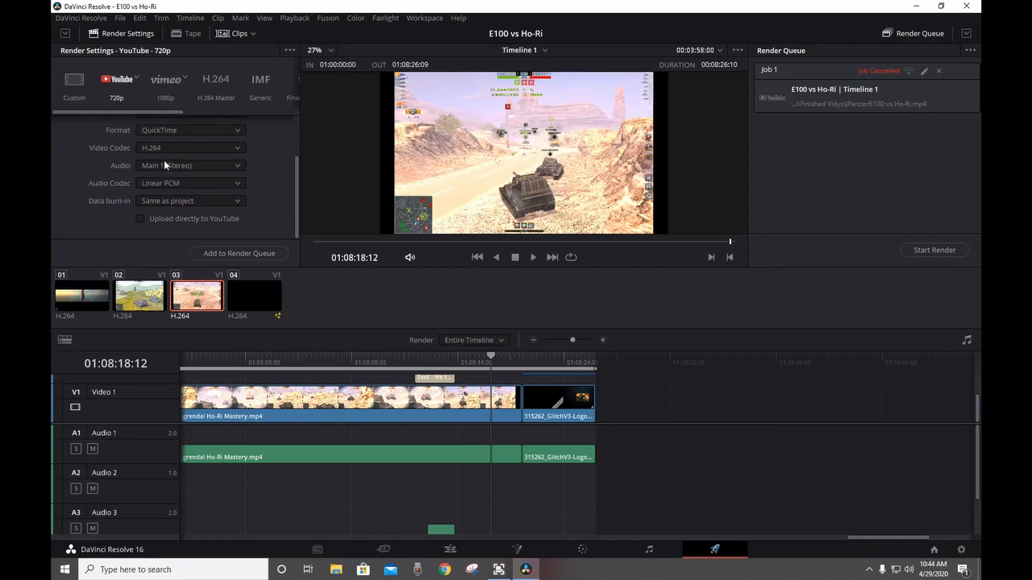
scroll(164, 165, "up", 4)
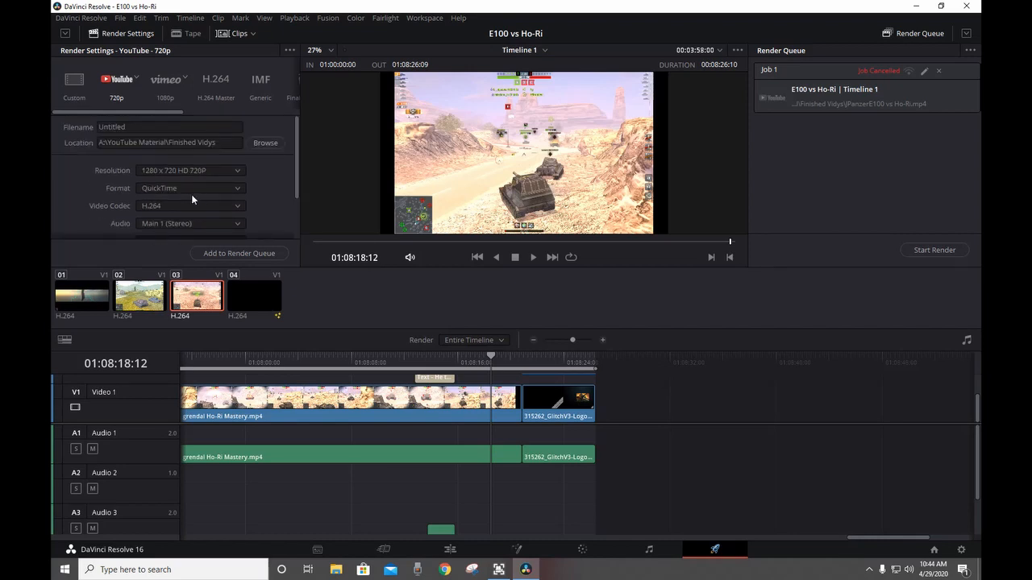
Step: Add the timeline to the render queue as a new job and remove the cancelled job
left_click(272, 255)
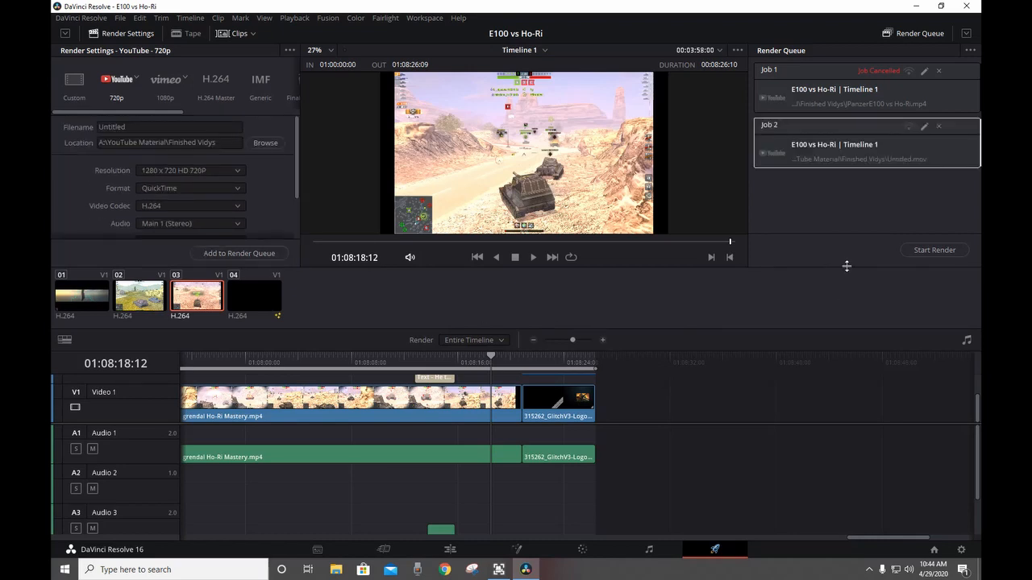
left_click(939, 70)
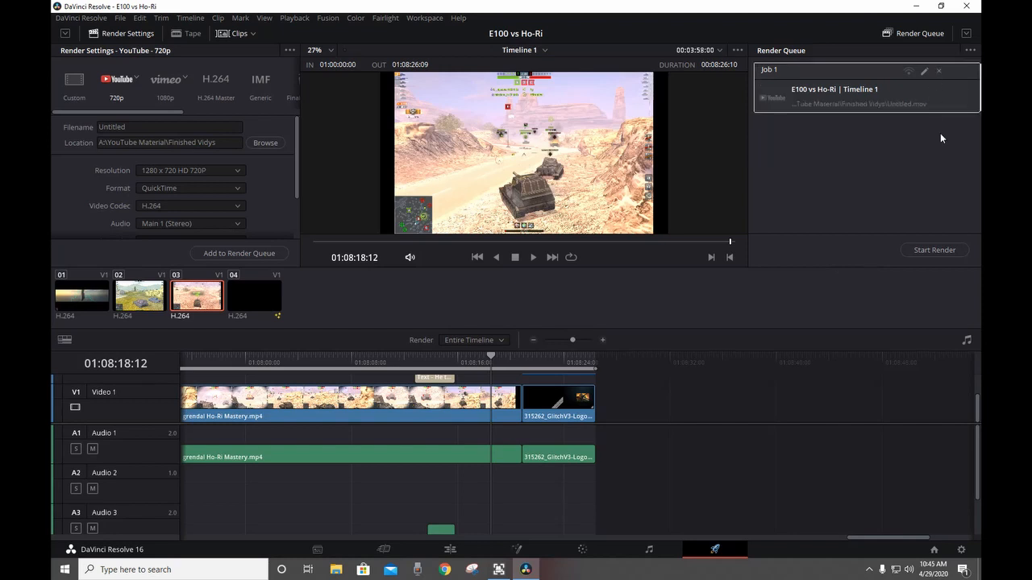
Step: Render the queued YouTube 720p job to completion and close the program
left_click(936, 250)
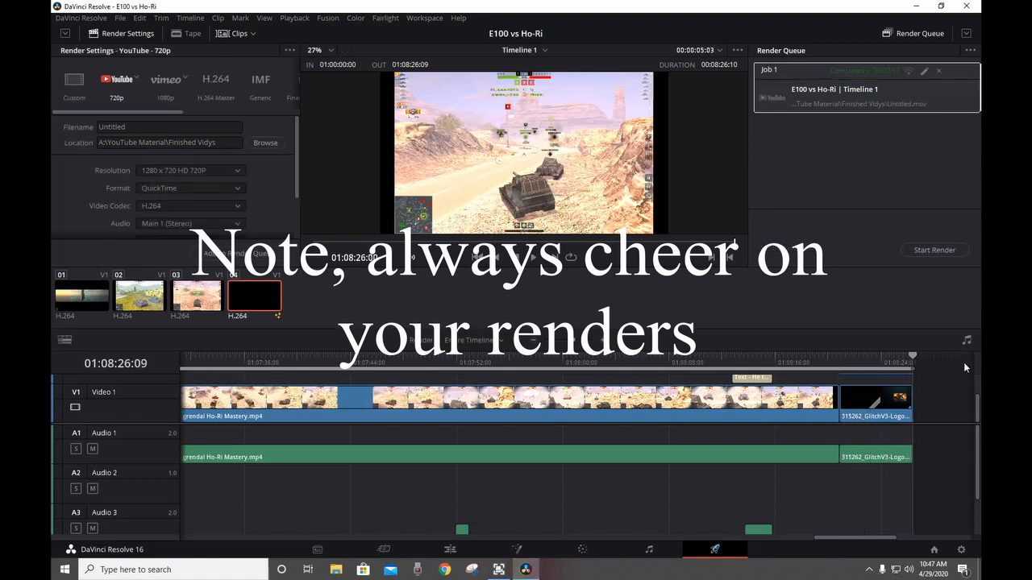
left_click(811, 362)
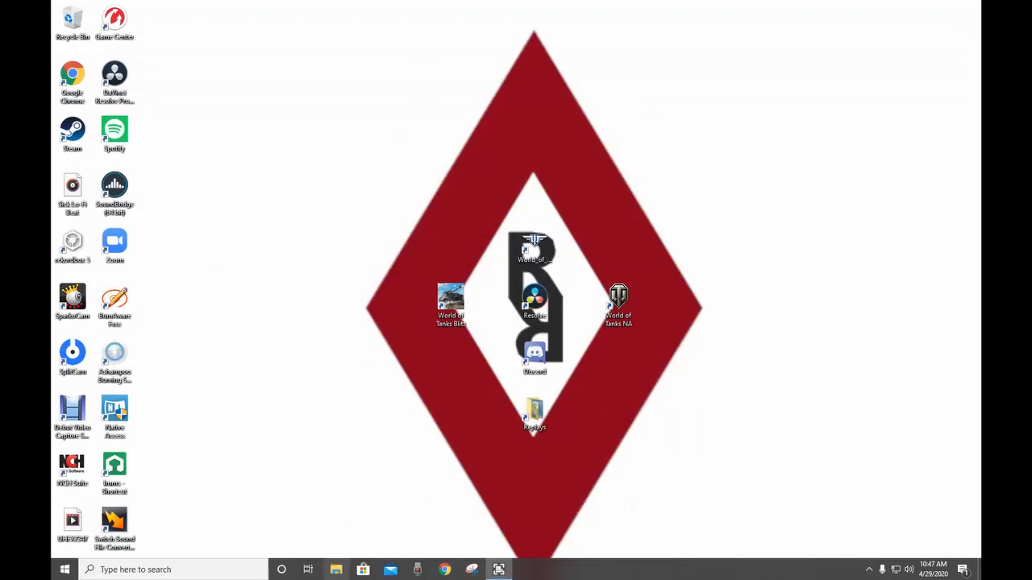
Step: In File Explorer, open the Finished Vidys folder inside YouTube Material on drive A
left_click(337, 569)
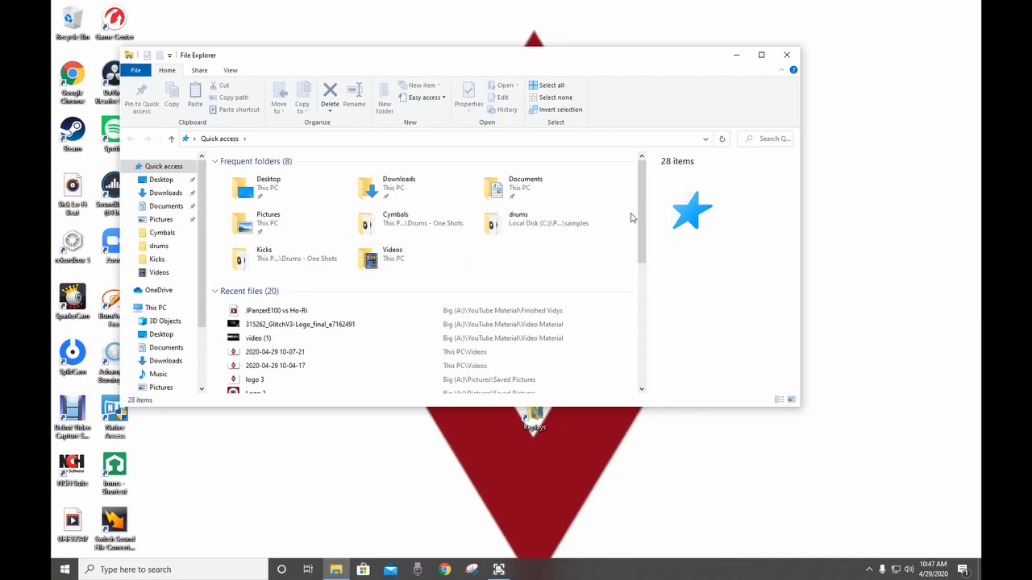
left_click(786, 55)
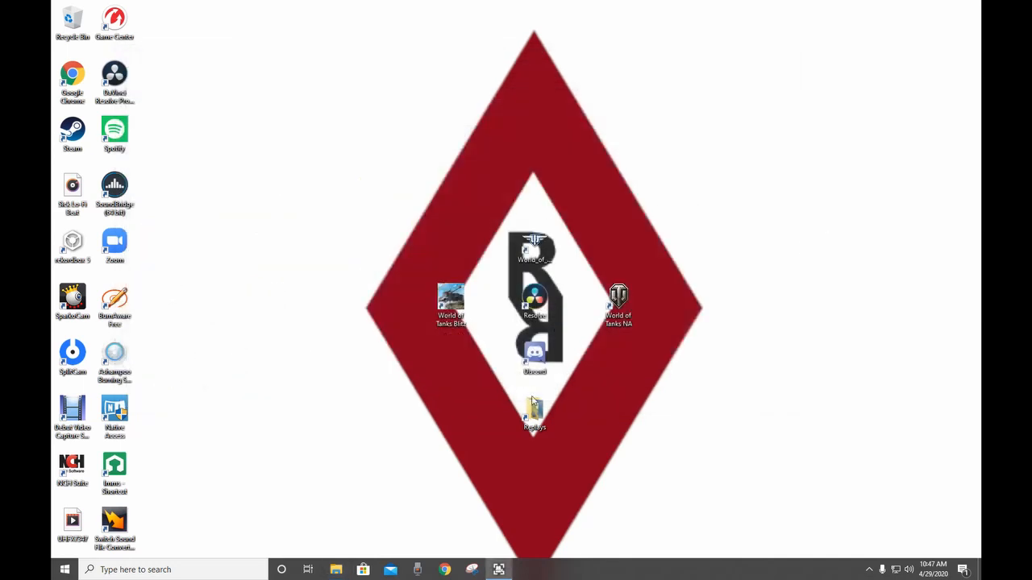
double_click(534, 412)
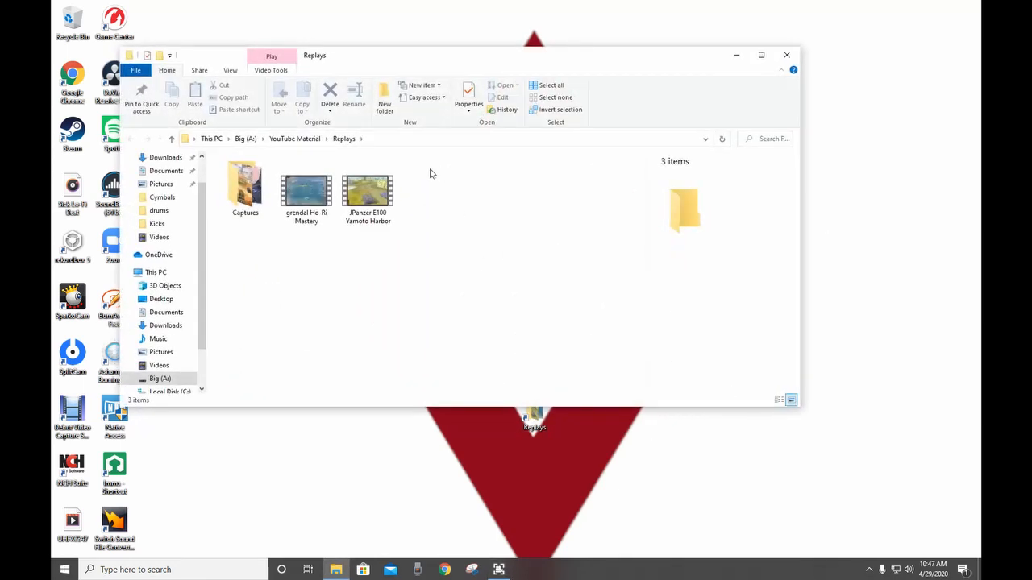
left_click(294, 138)
double_click(269, 174)
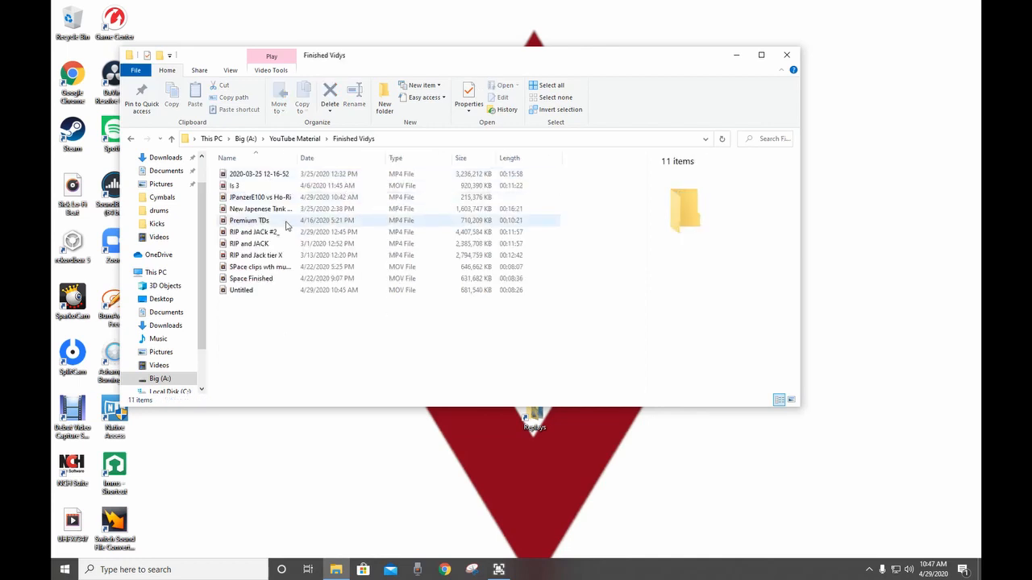
Step: Delete the incomplete MP4 file JPanzerE100 vs Ho-Ri from the Finished Vidys folder
left_click(256, 292)
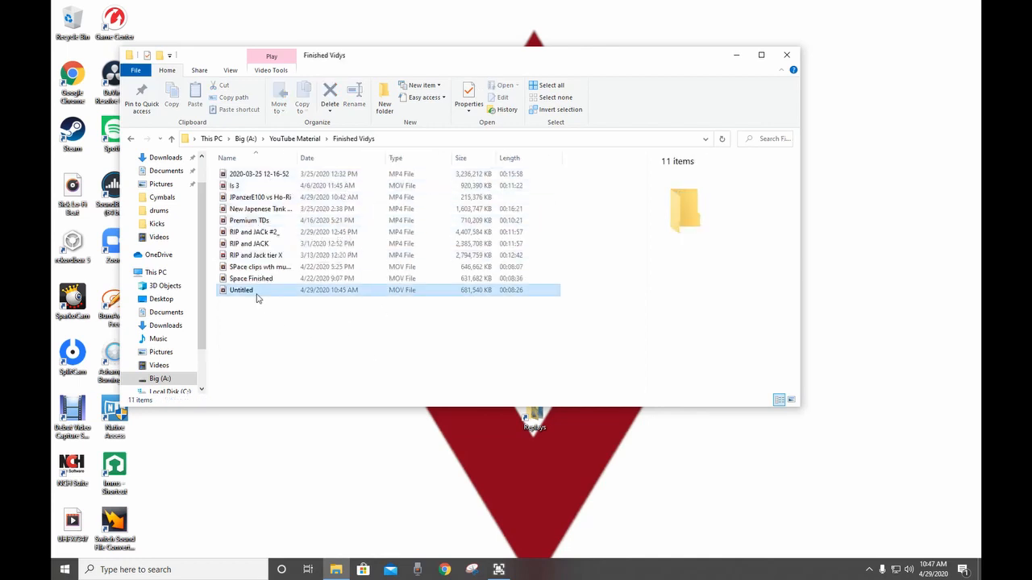
right_click(277, 198)
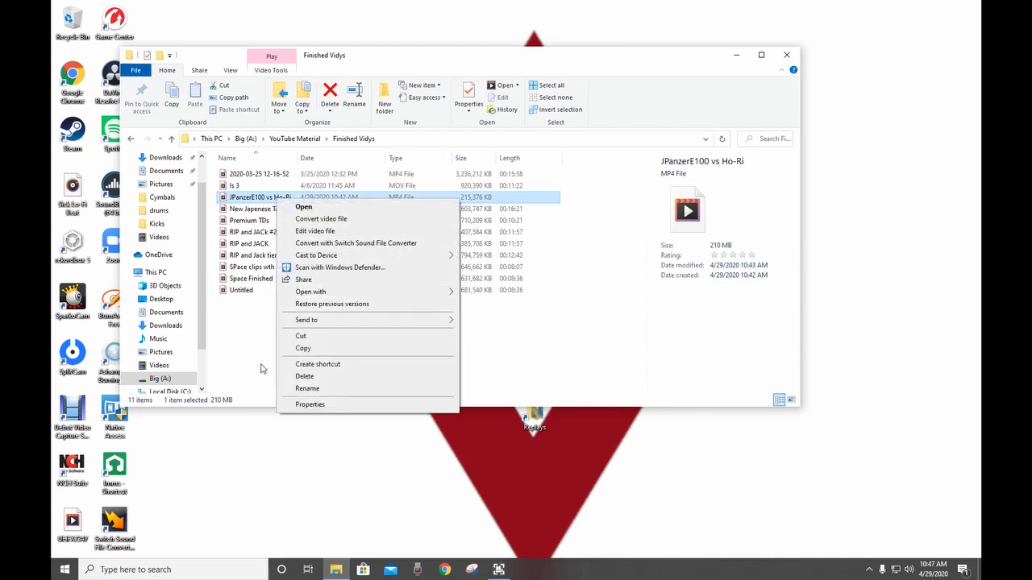
left_click(225, 376)
left_click(259, 198)
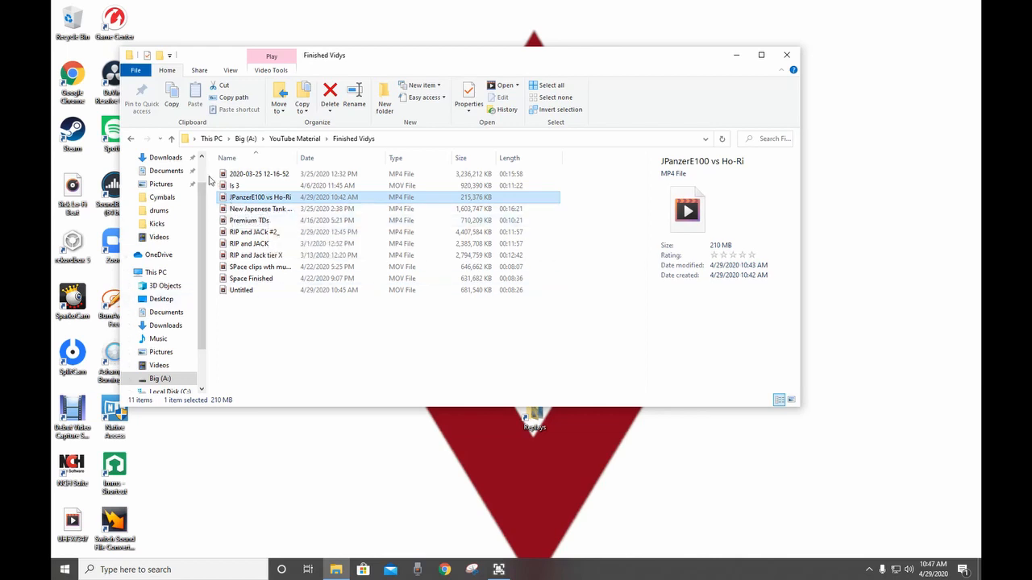
right_click(234, 198)
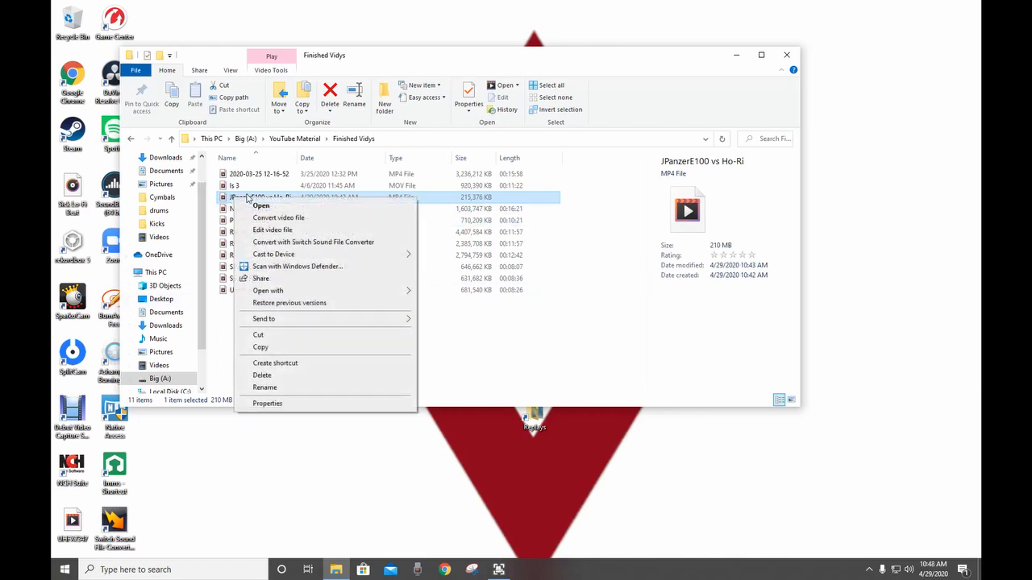
left_click(295, 375)
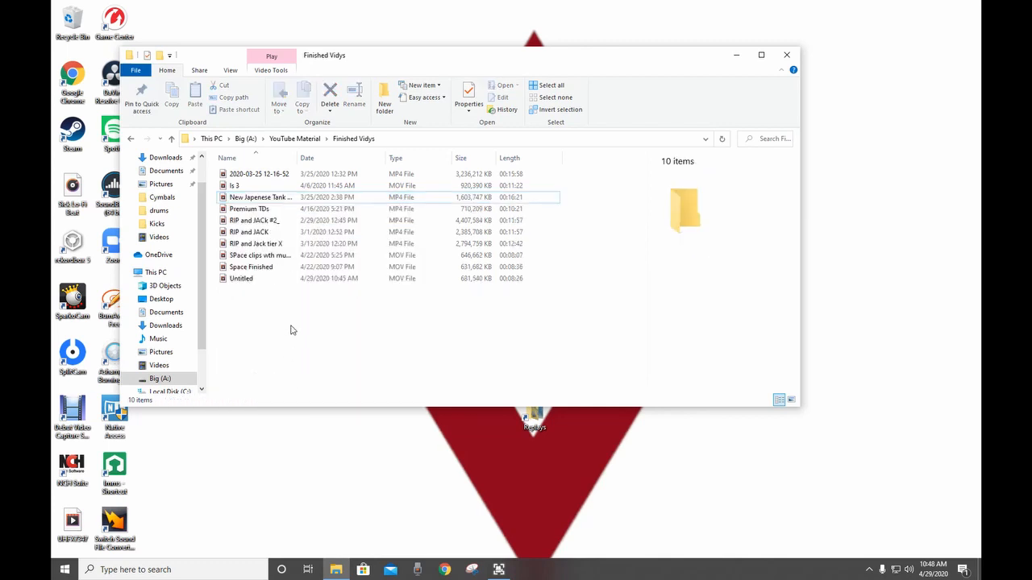
Step: Rename the Untitled MOV file as "JPanzerE100 vs Ho-Ri Vidy" and minimize the folder window
left_click(258, 280)
left_click(256, 280)
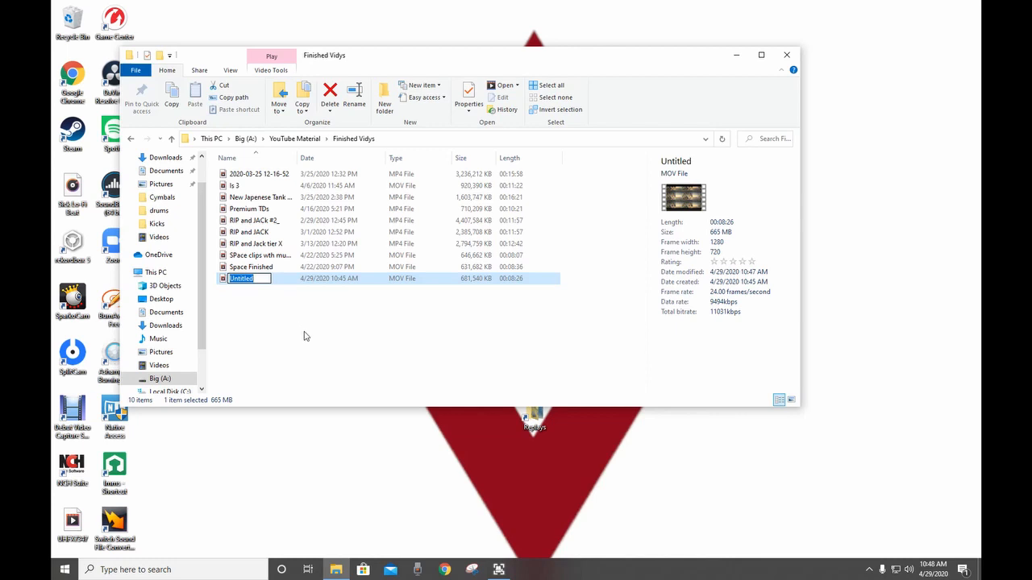
type("JPanzerE100 vs")
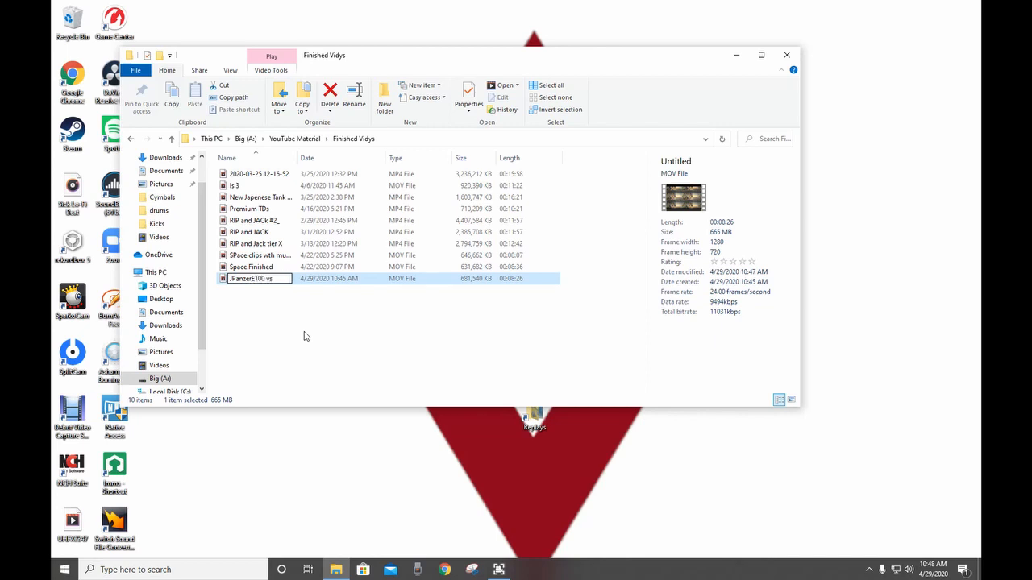
type(" Ho-Ri Vidy")
key("Return")
left_click(303, 336)
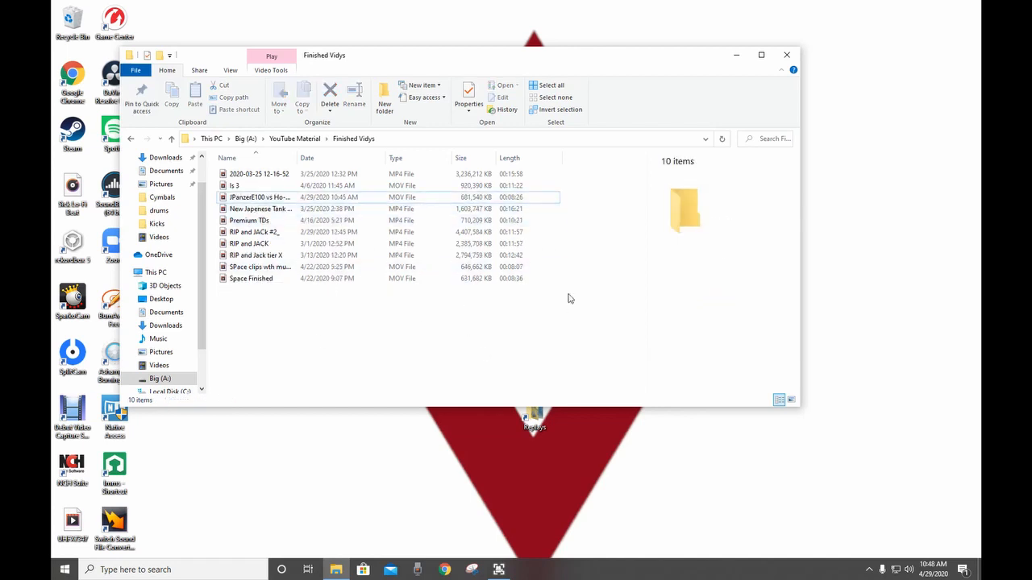
left_click(736, 57)
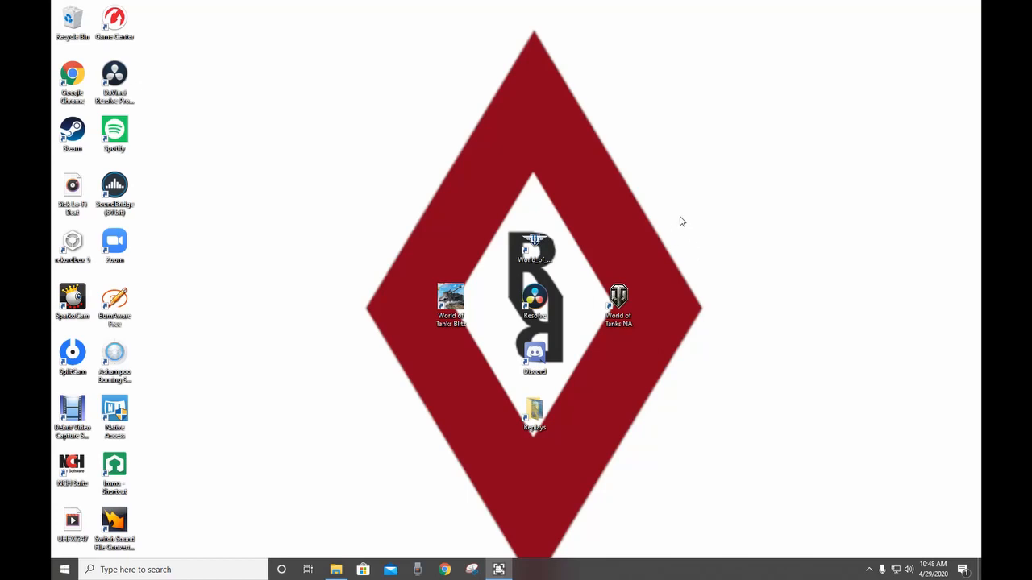